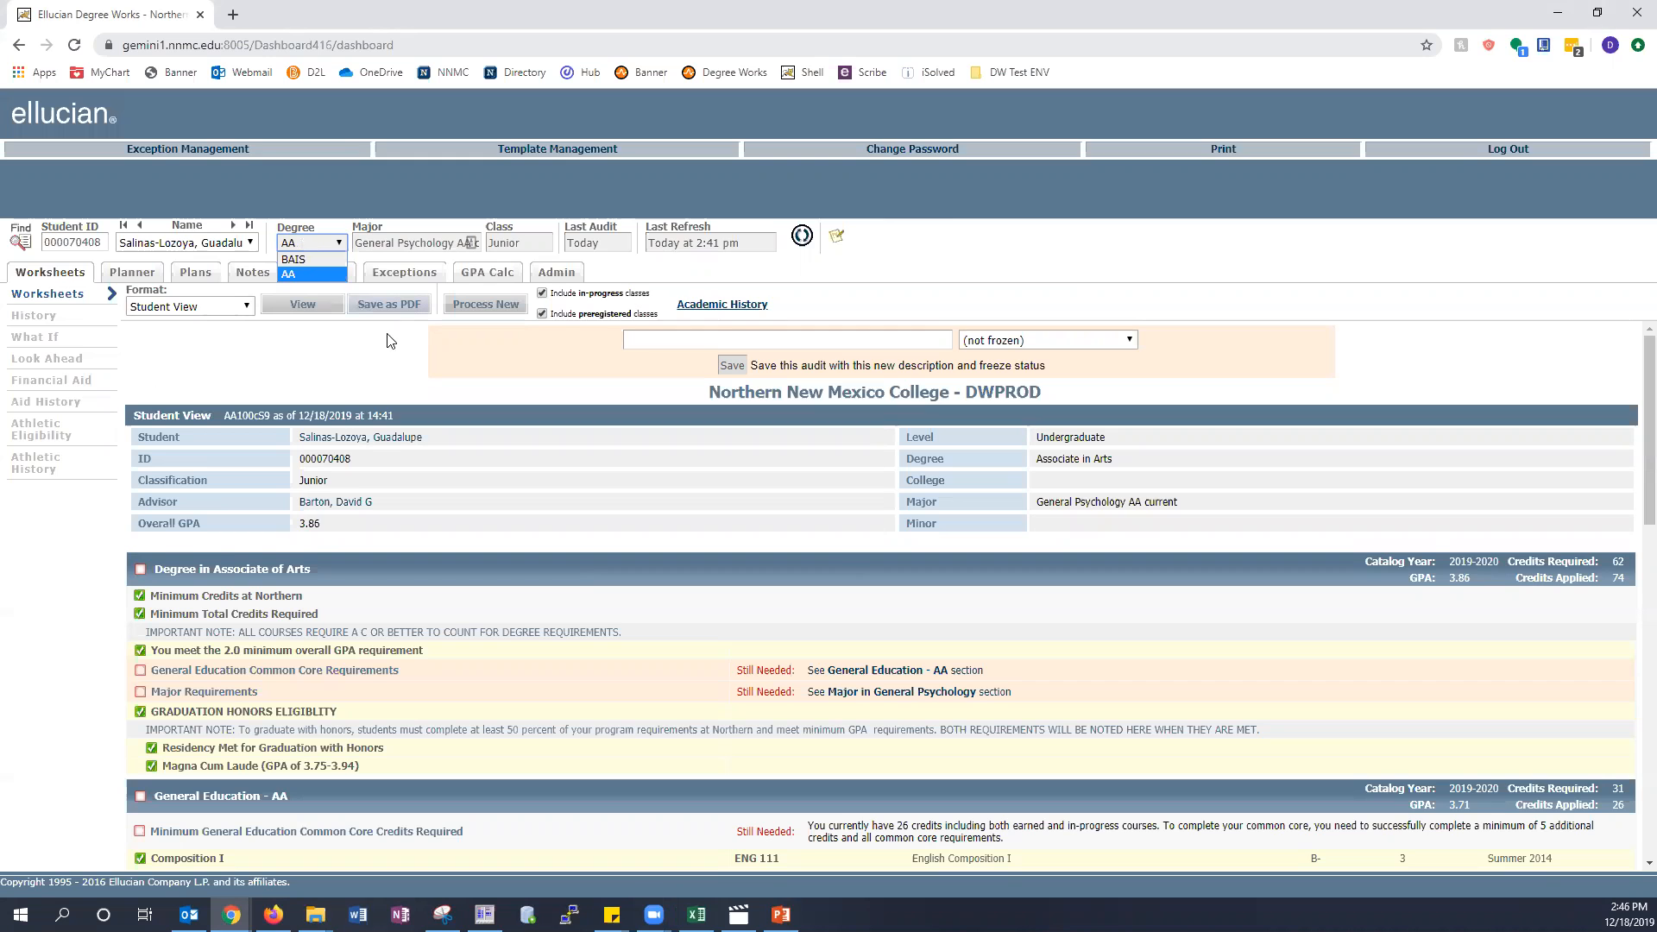
Review the student's audit, then open the Petitions tab showing the already-applied exception petition.
scroll(361, 369, "down", 3)
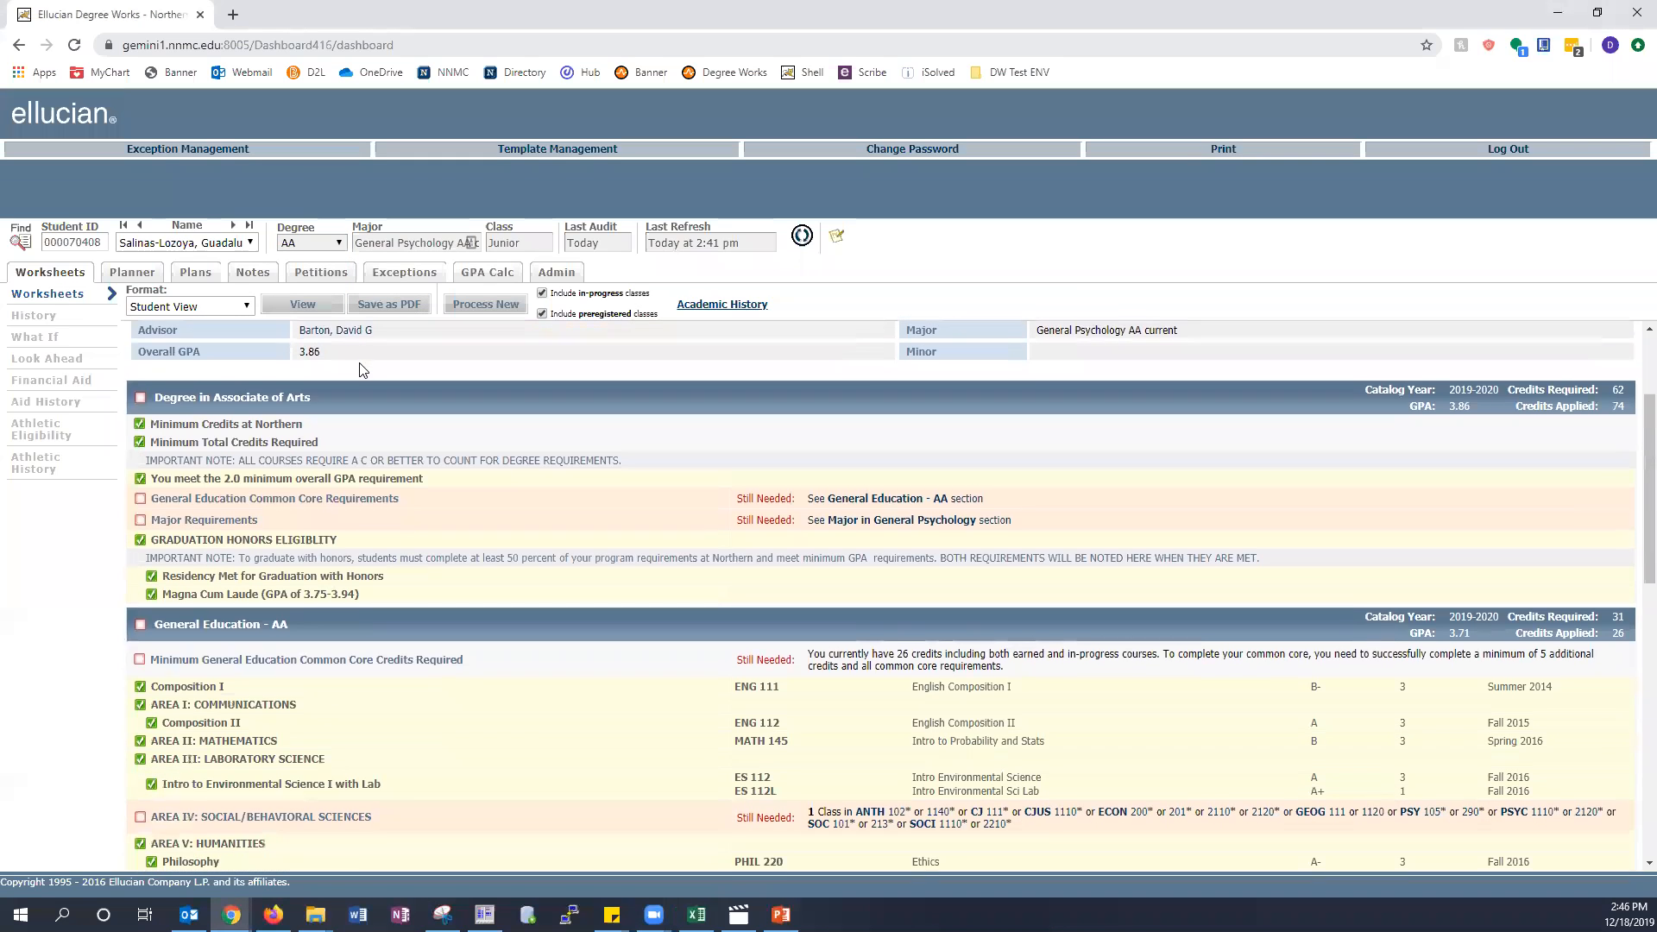
scroll(705, 709, "down", 1)
scroll(705, 709, "down", 3)
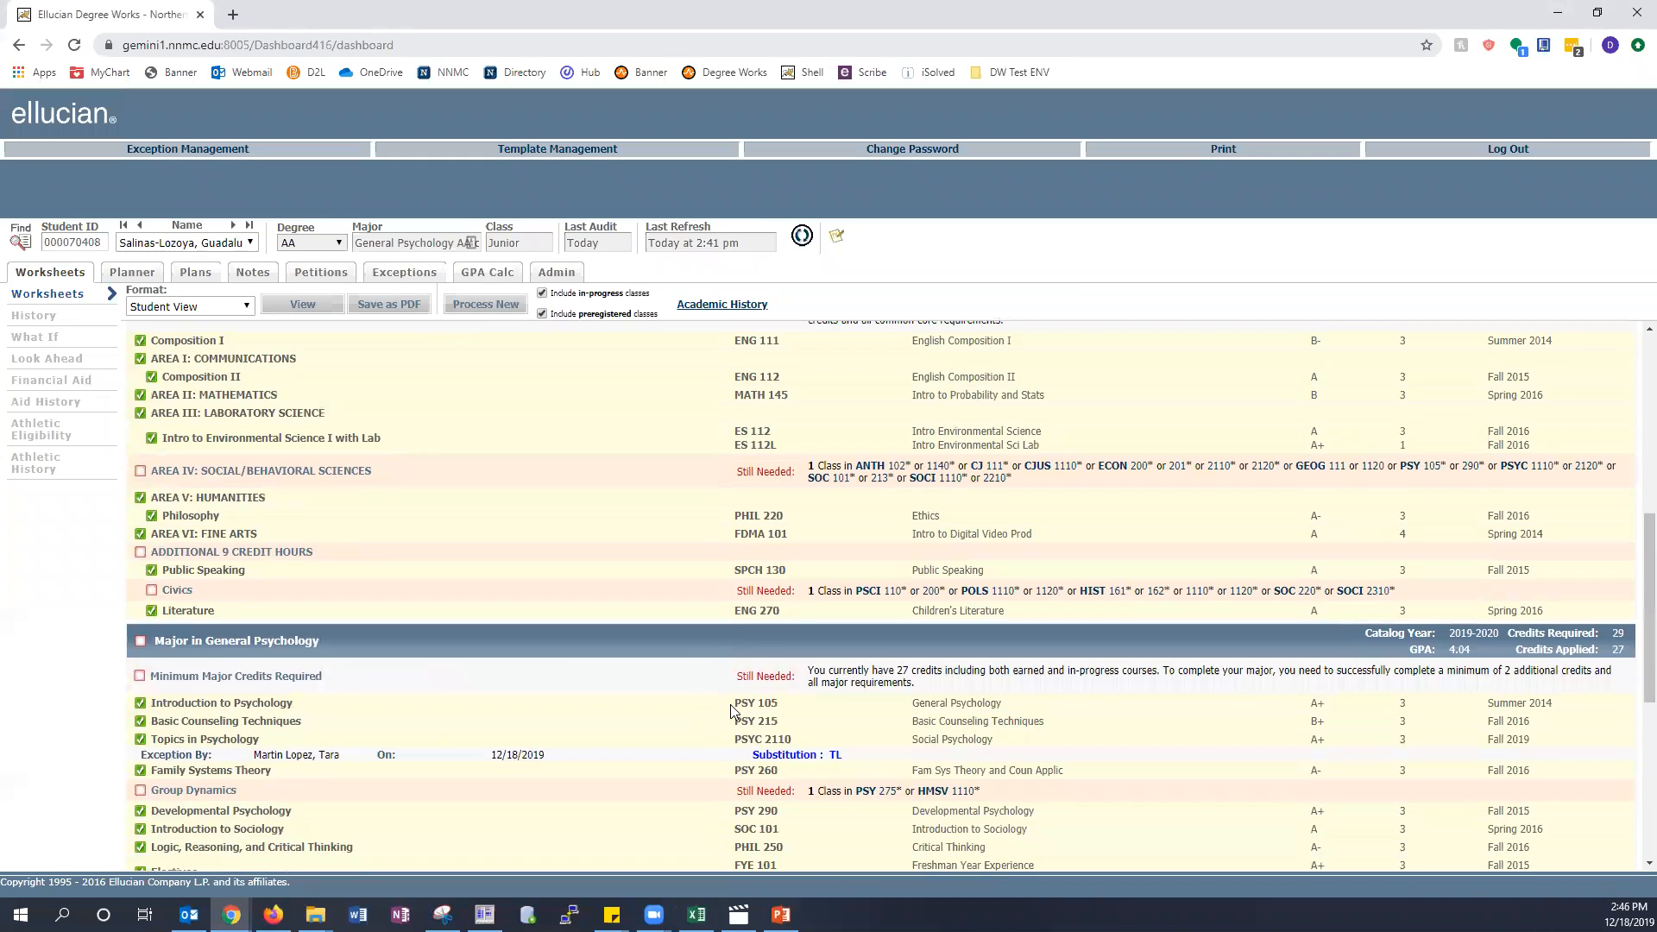
scroll(732, 711, "down", 3)
scroll(733, 711, "down", 1)
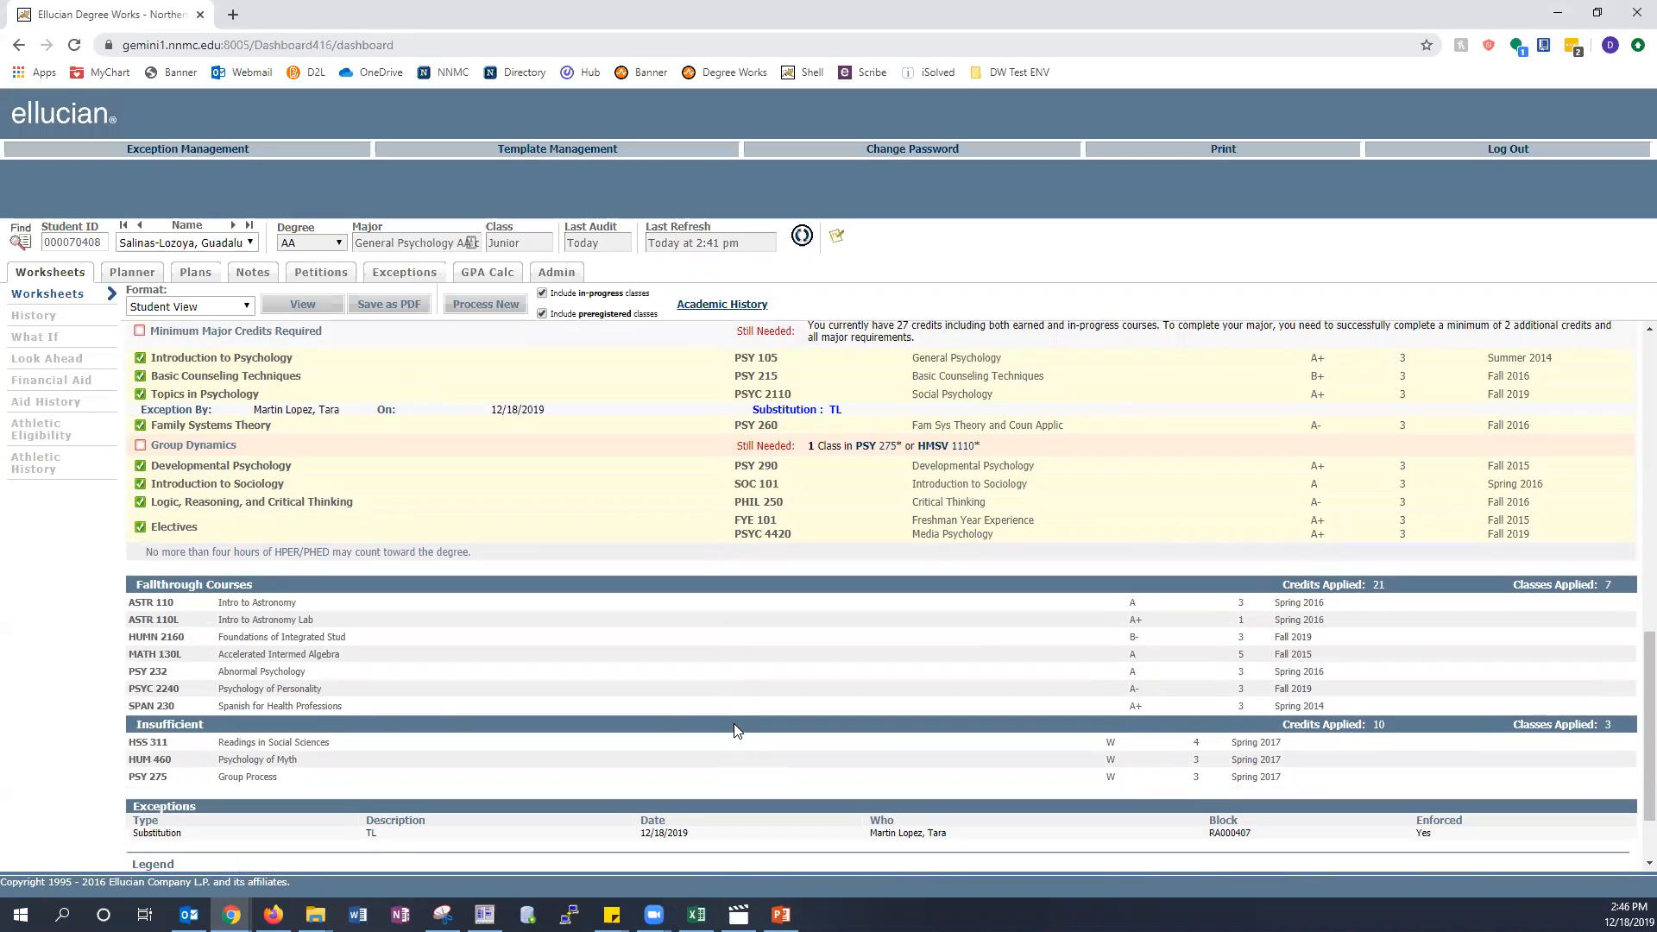
scroll(280, 669, "up", 4)
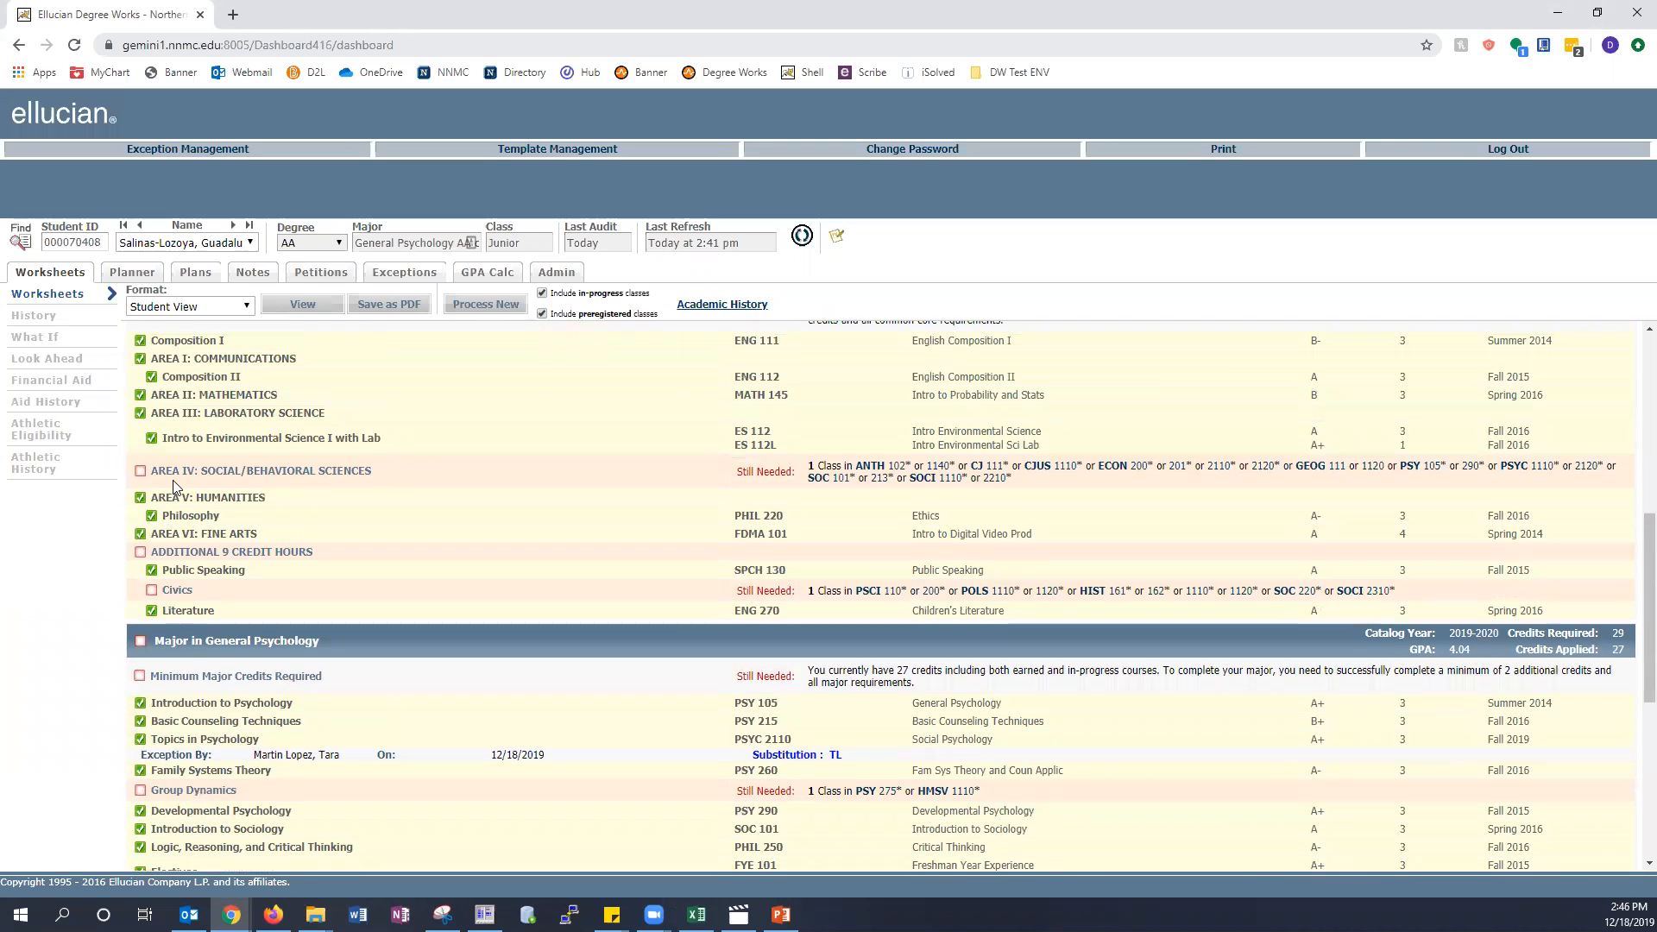
scroll(347, 473, "up", 1)
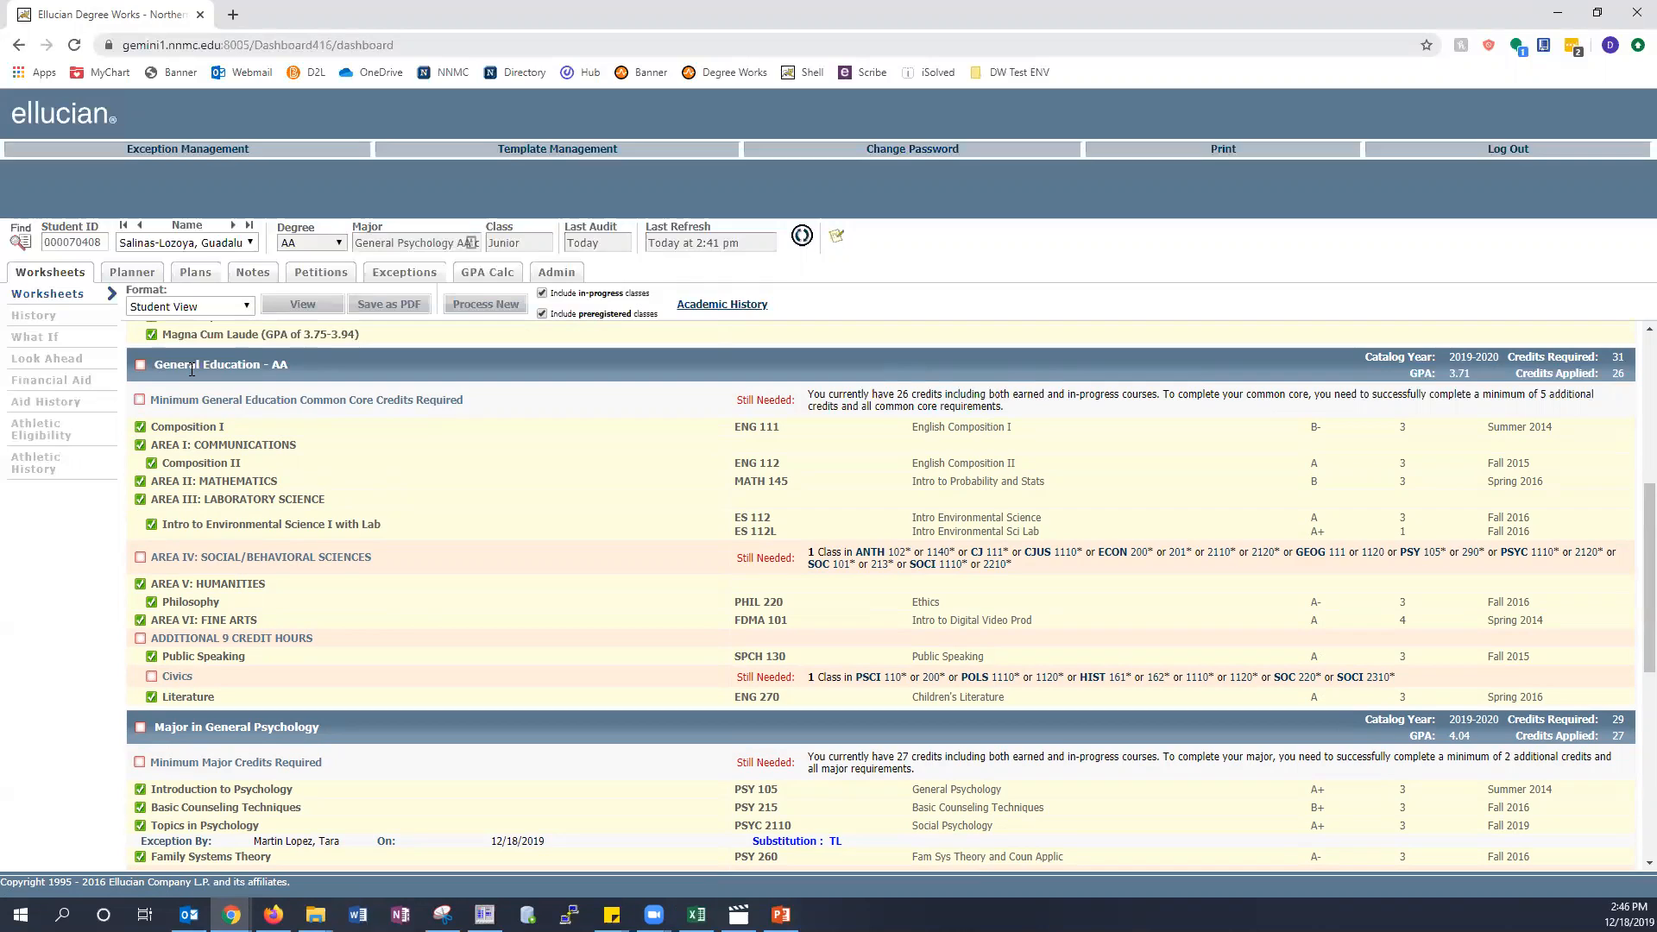
left_click(334, 274)
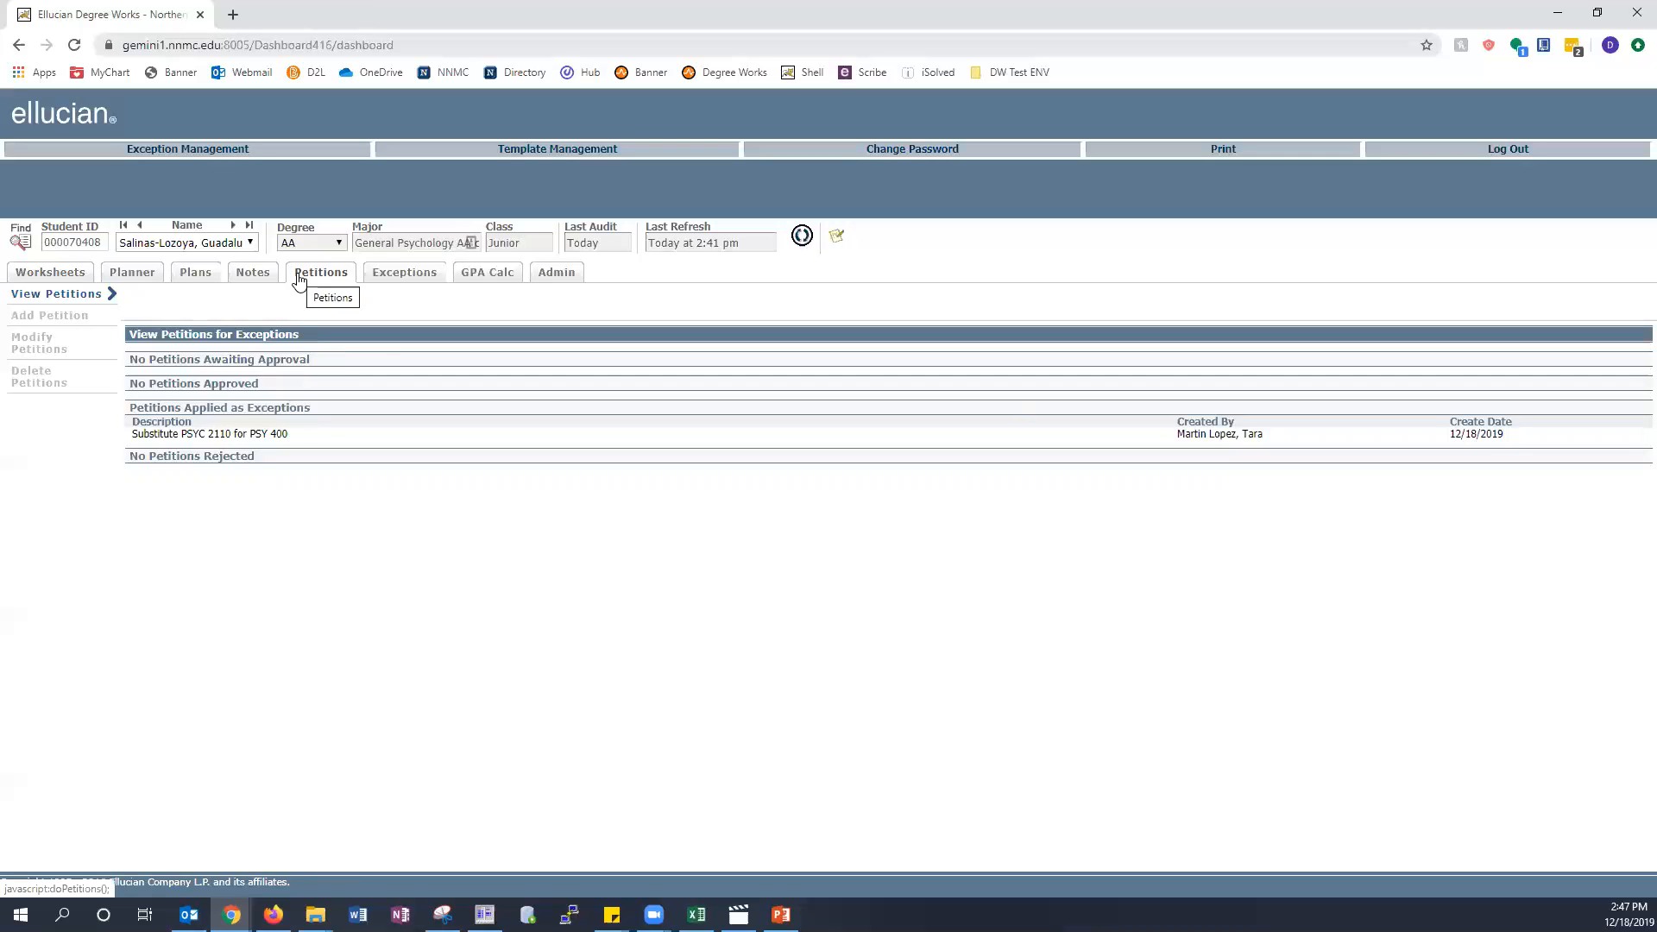
left_click(68, 325)
left_click(253, 407)
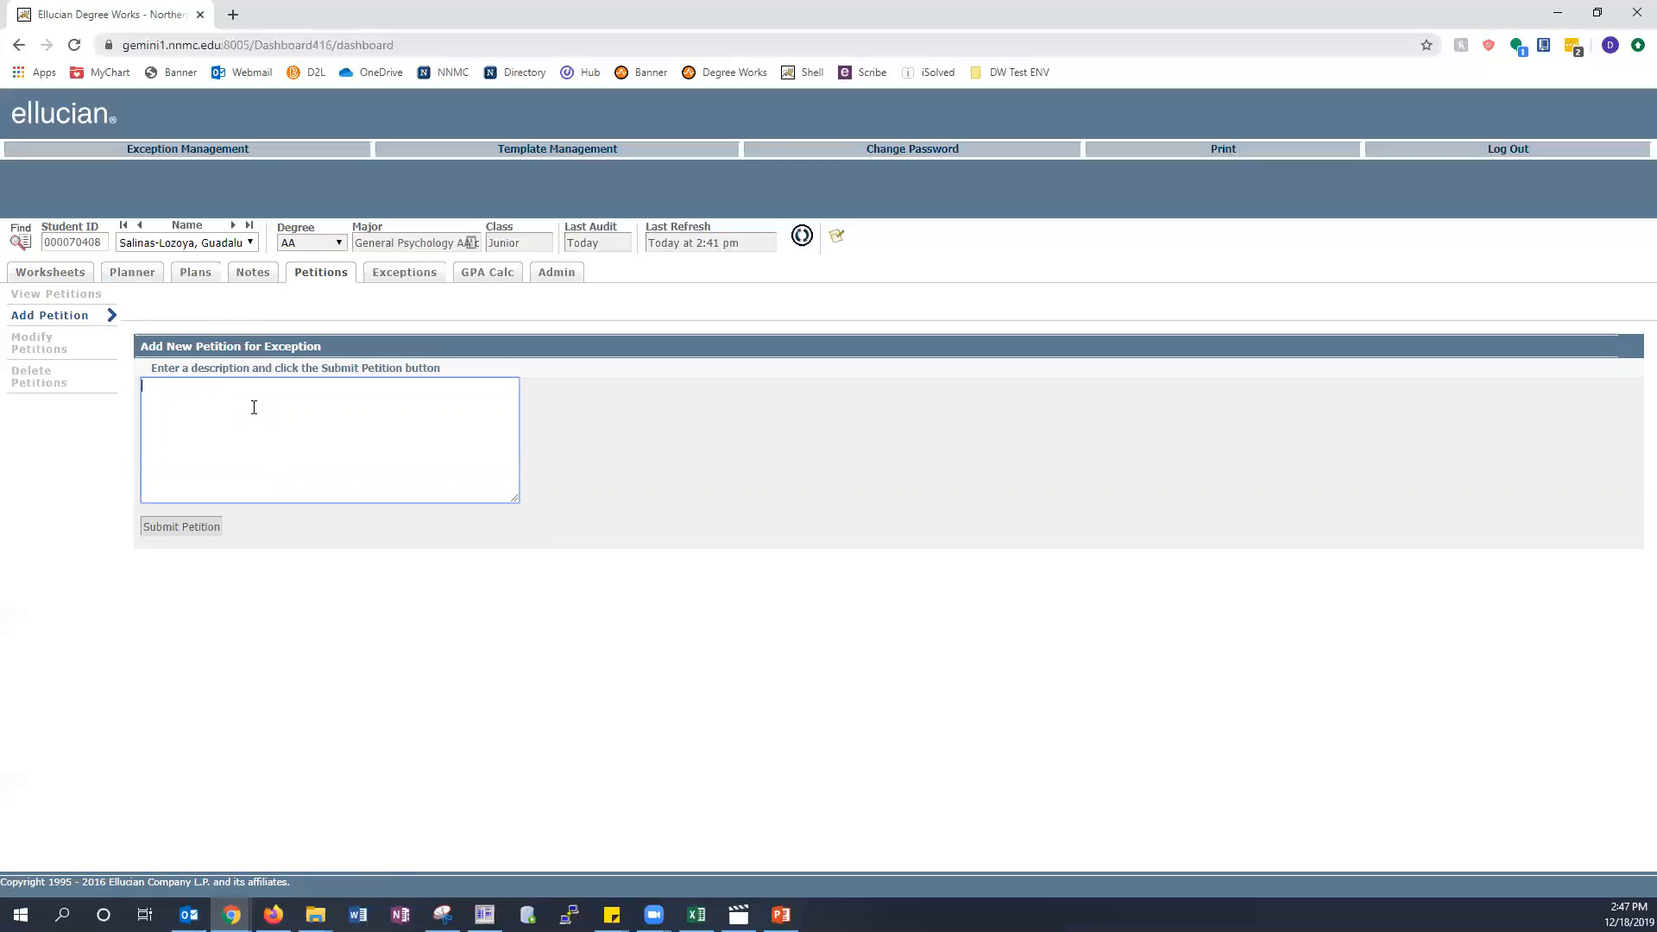
left_click(62, 277)
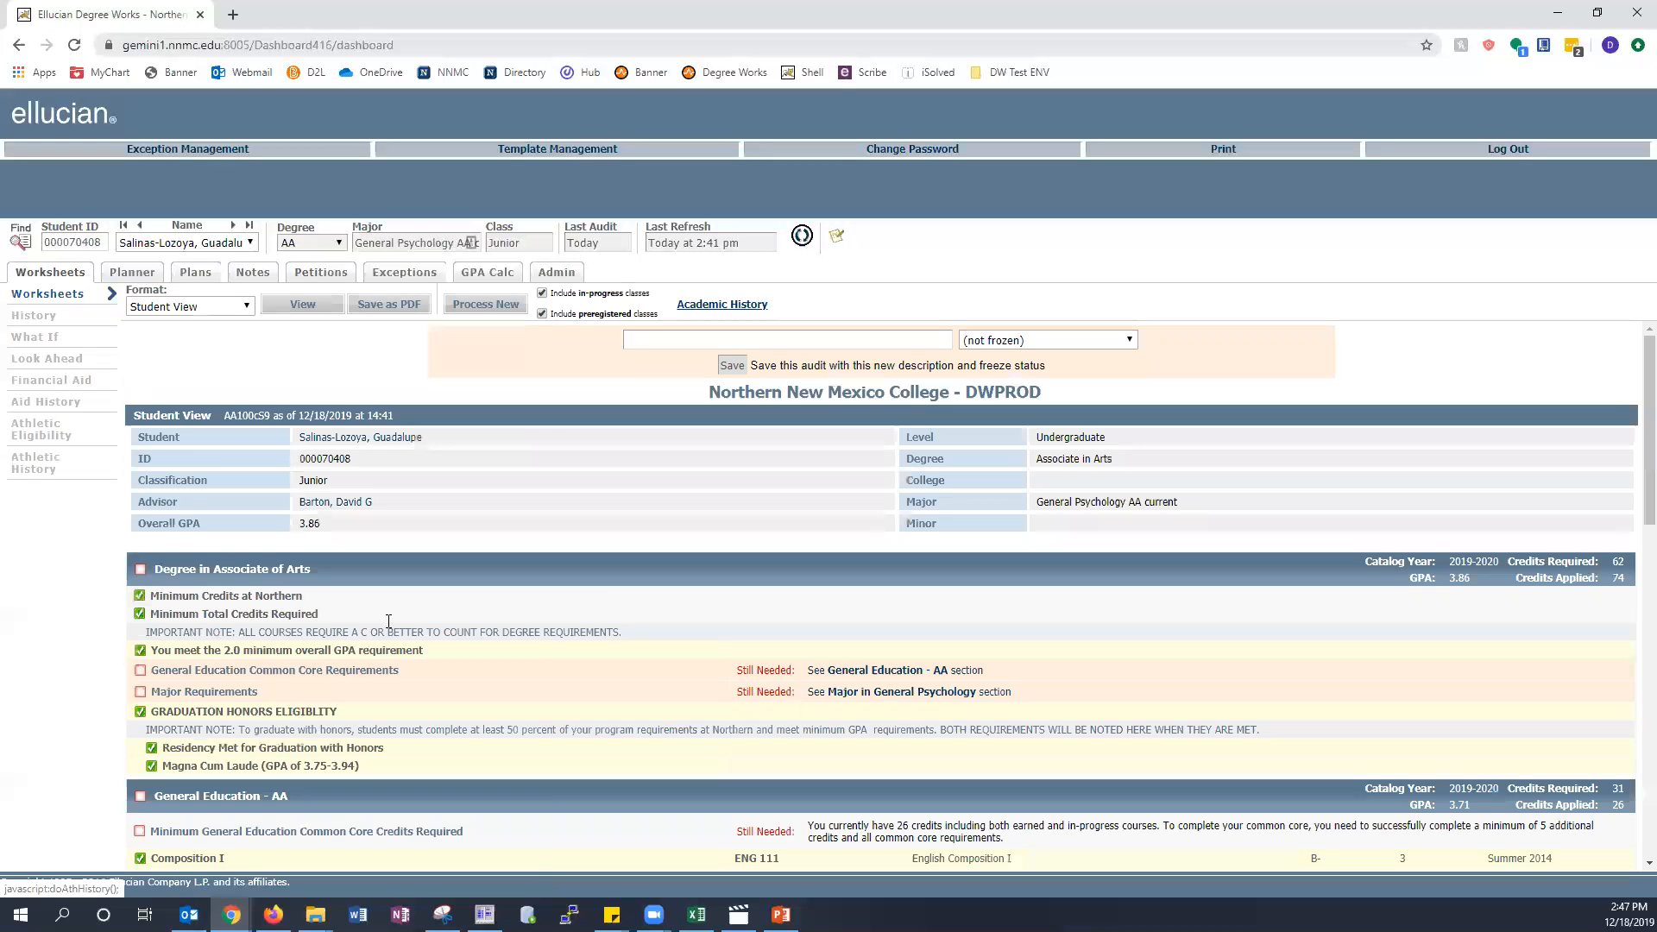
scroll(608, 595, "down", 5)
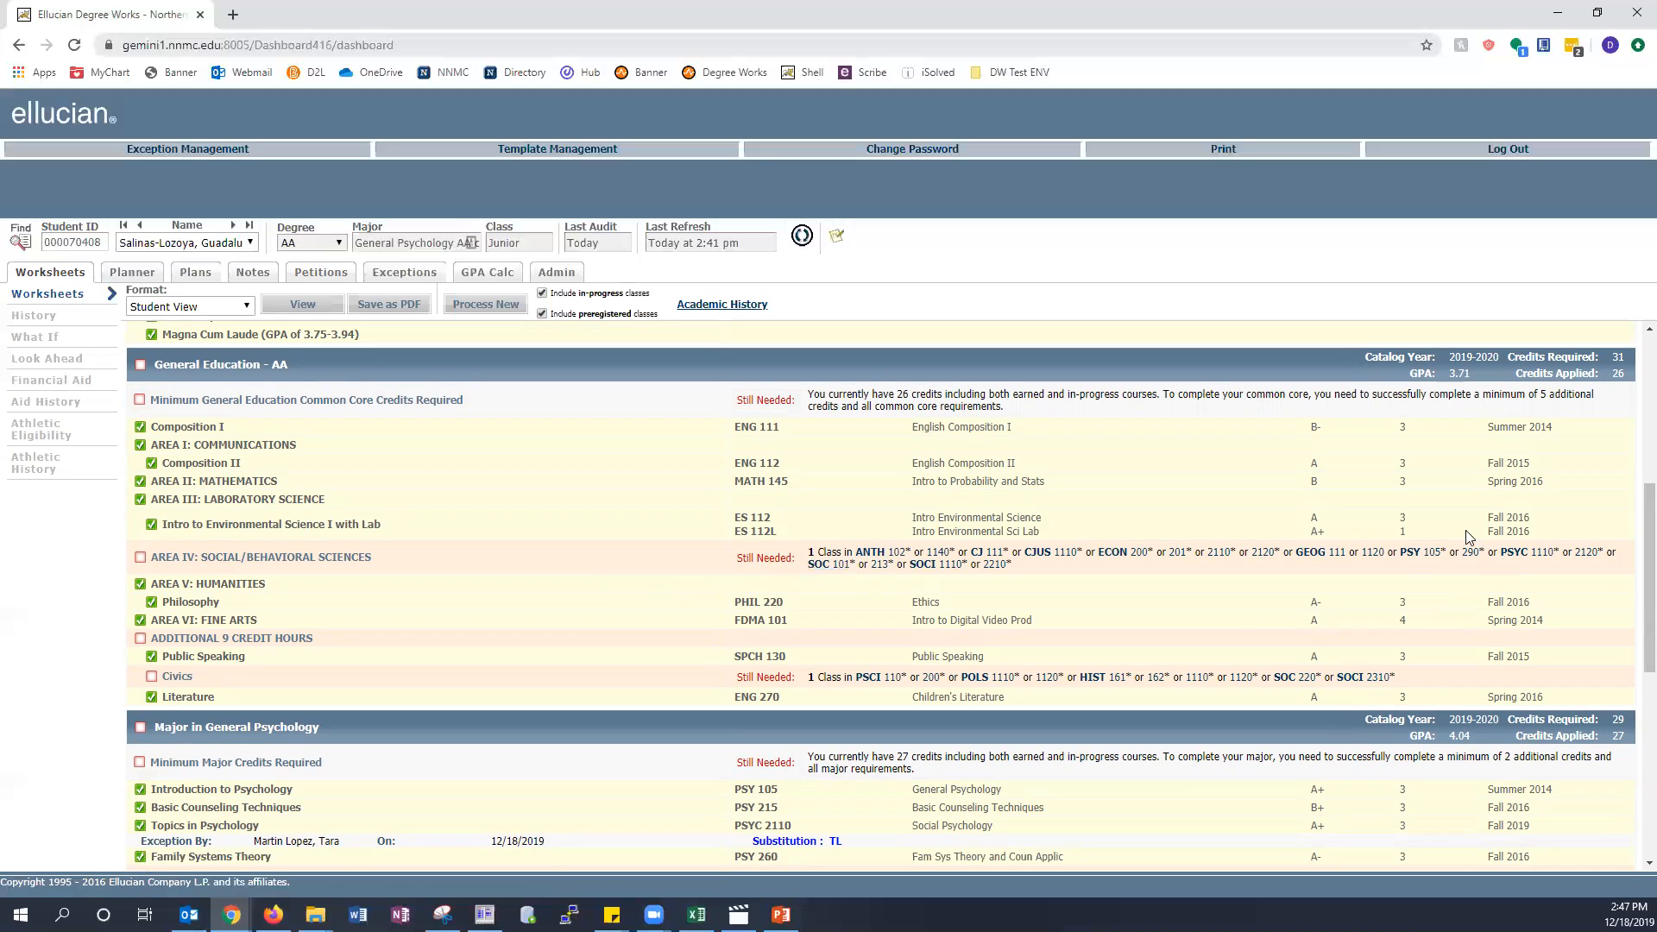
scroll(1312, 569, "down", 6)
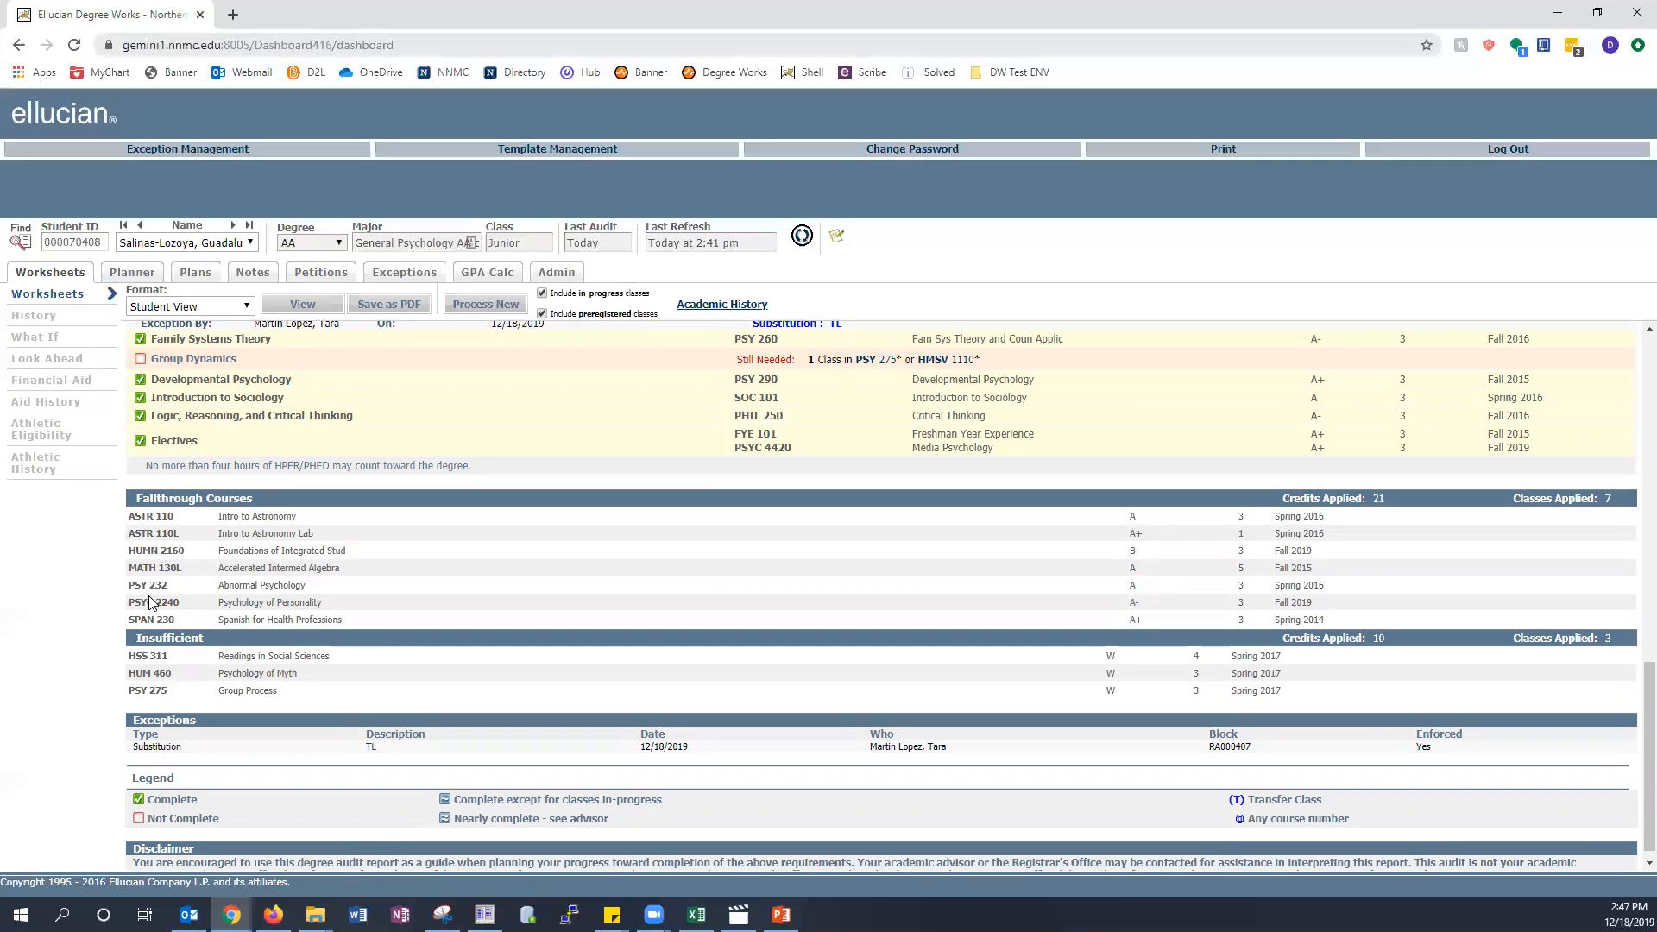
left_click(312, 275)
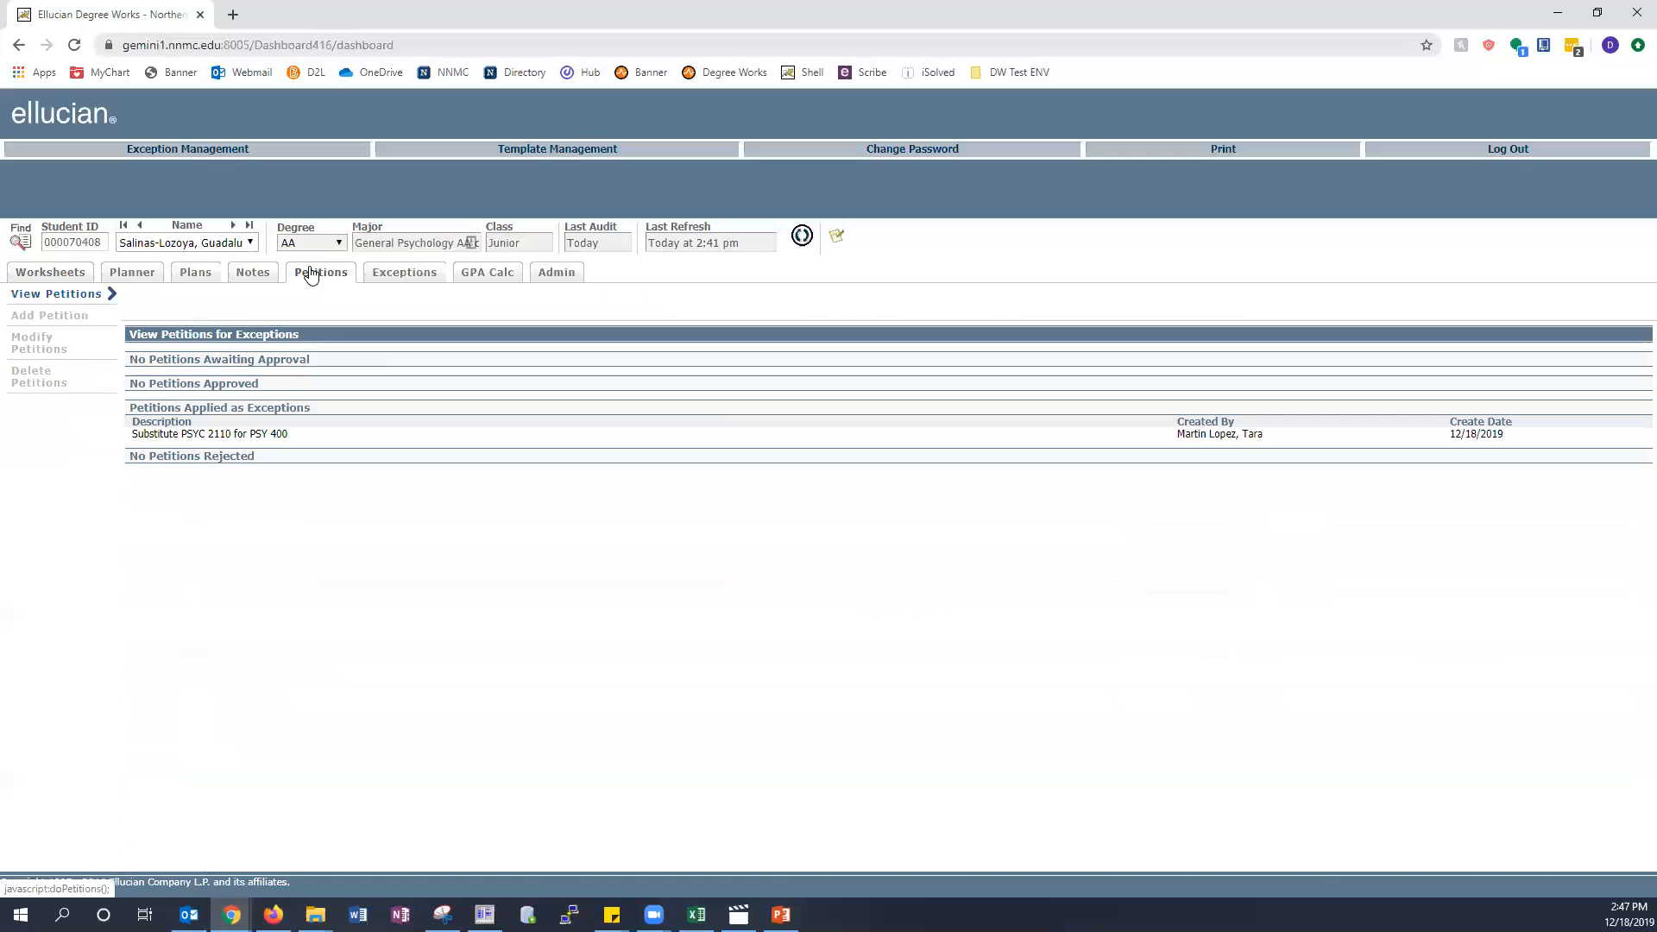
Add a petition reading 'Substituting PSY 105 for PSY 232 Similar psychology course' and submit it.
left_click(48, 317)
left_click(308, 430)
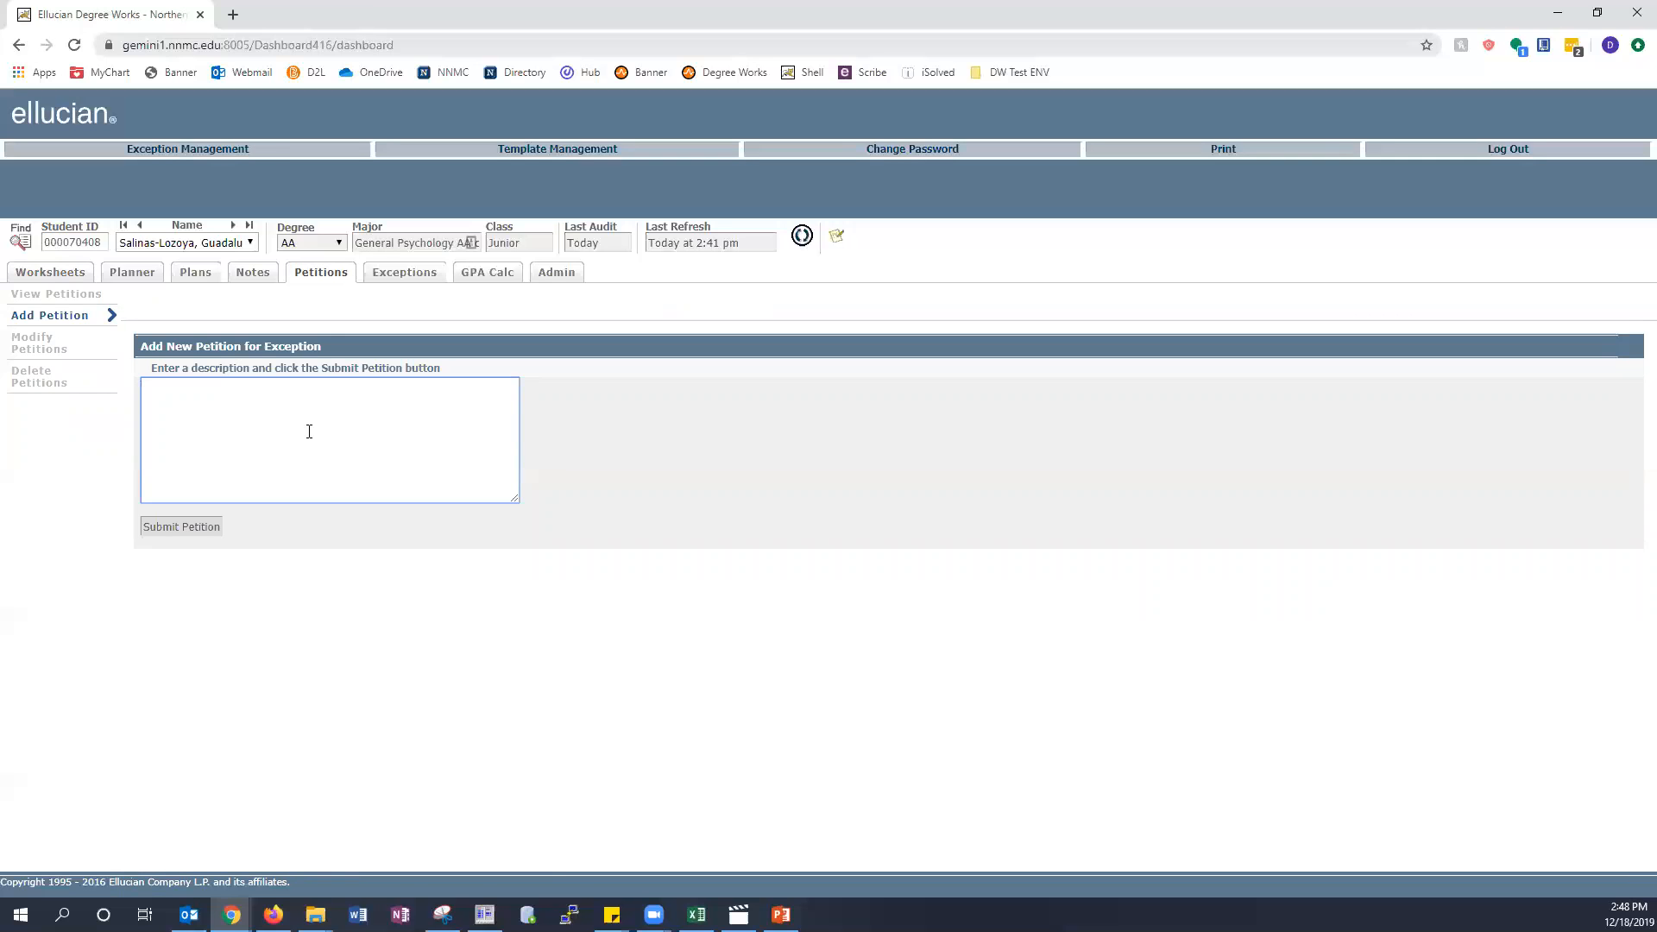
type("Substituti")
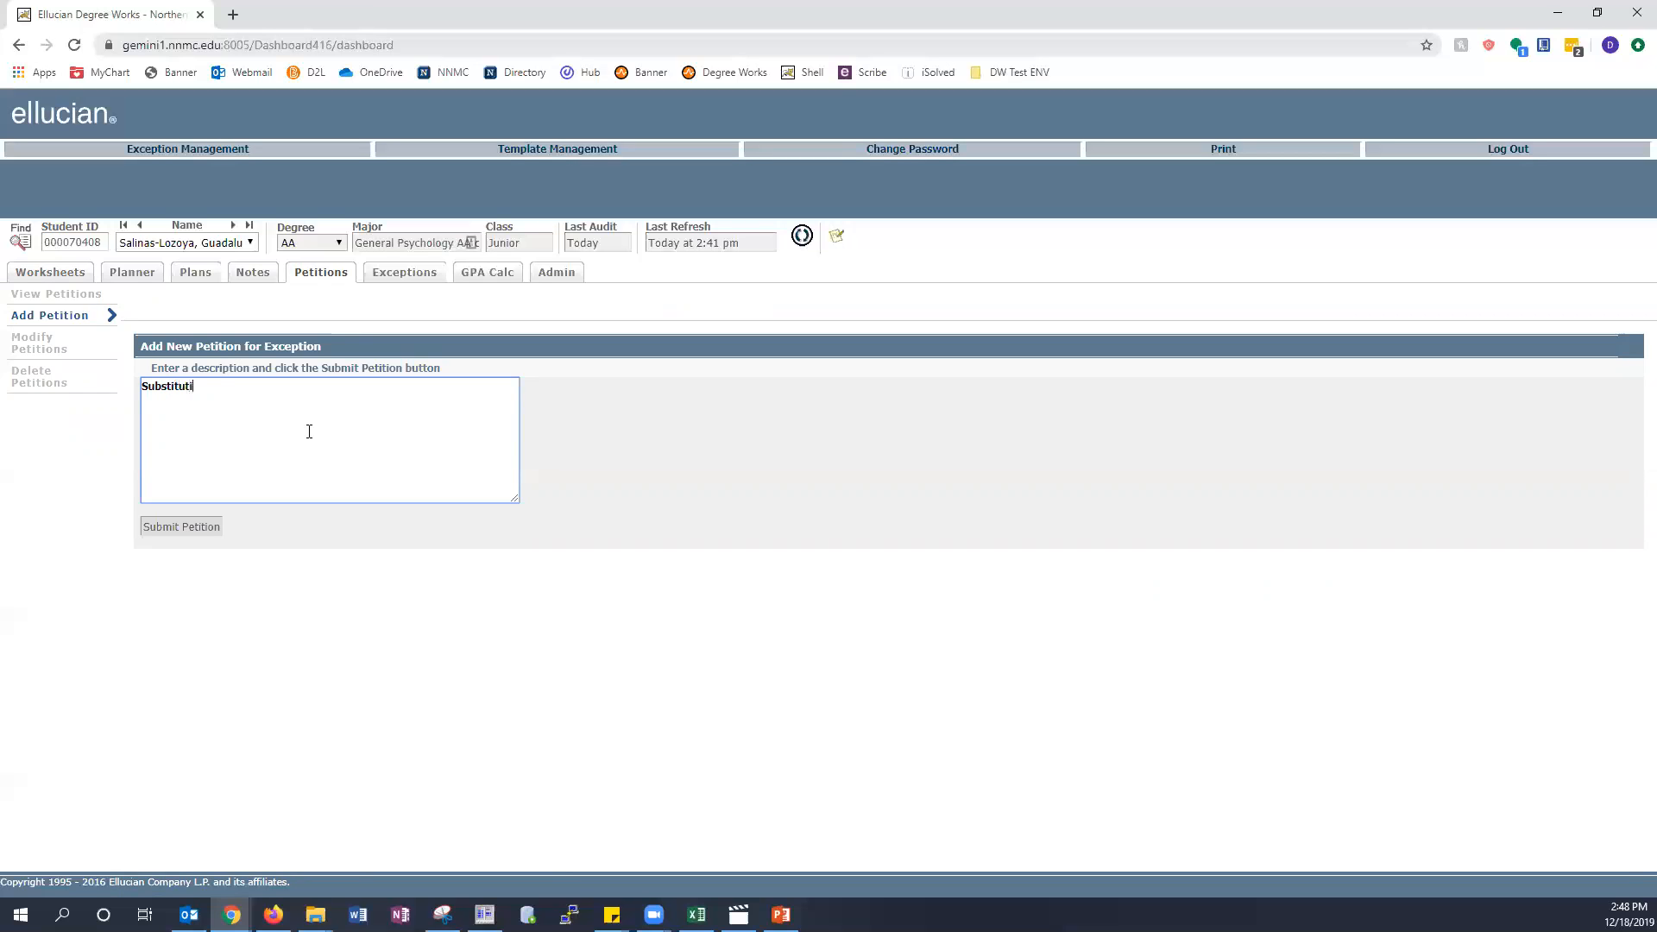
type("ng PSY 105 for PSY 232")
type("Simila")
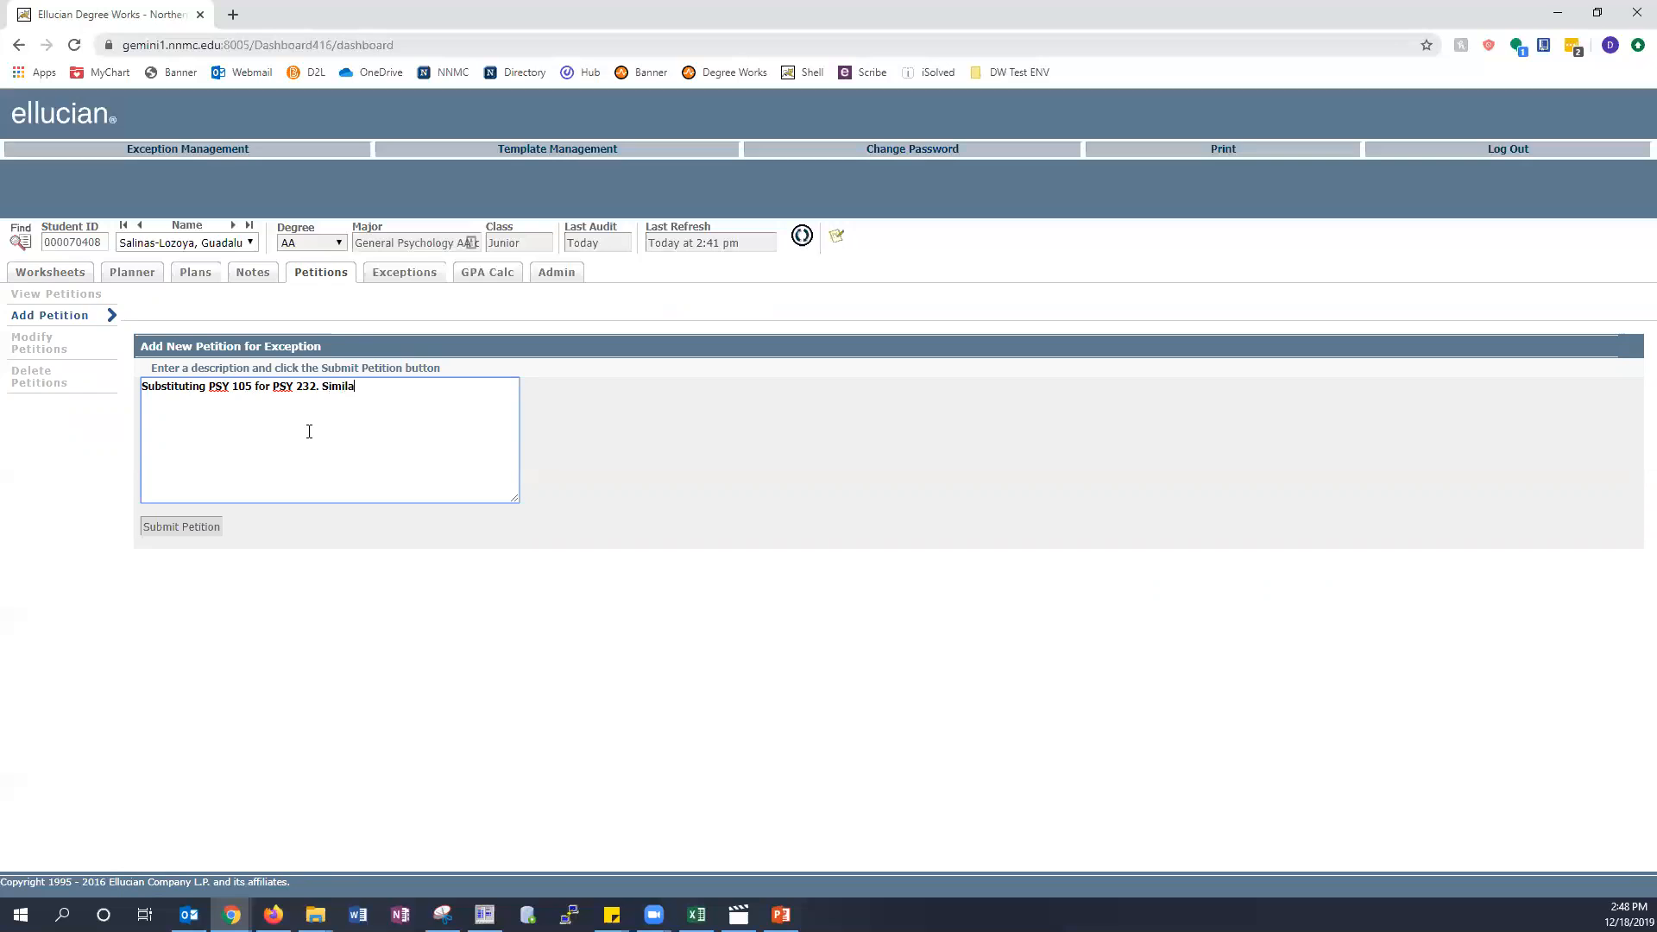
type("r psychol")
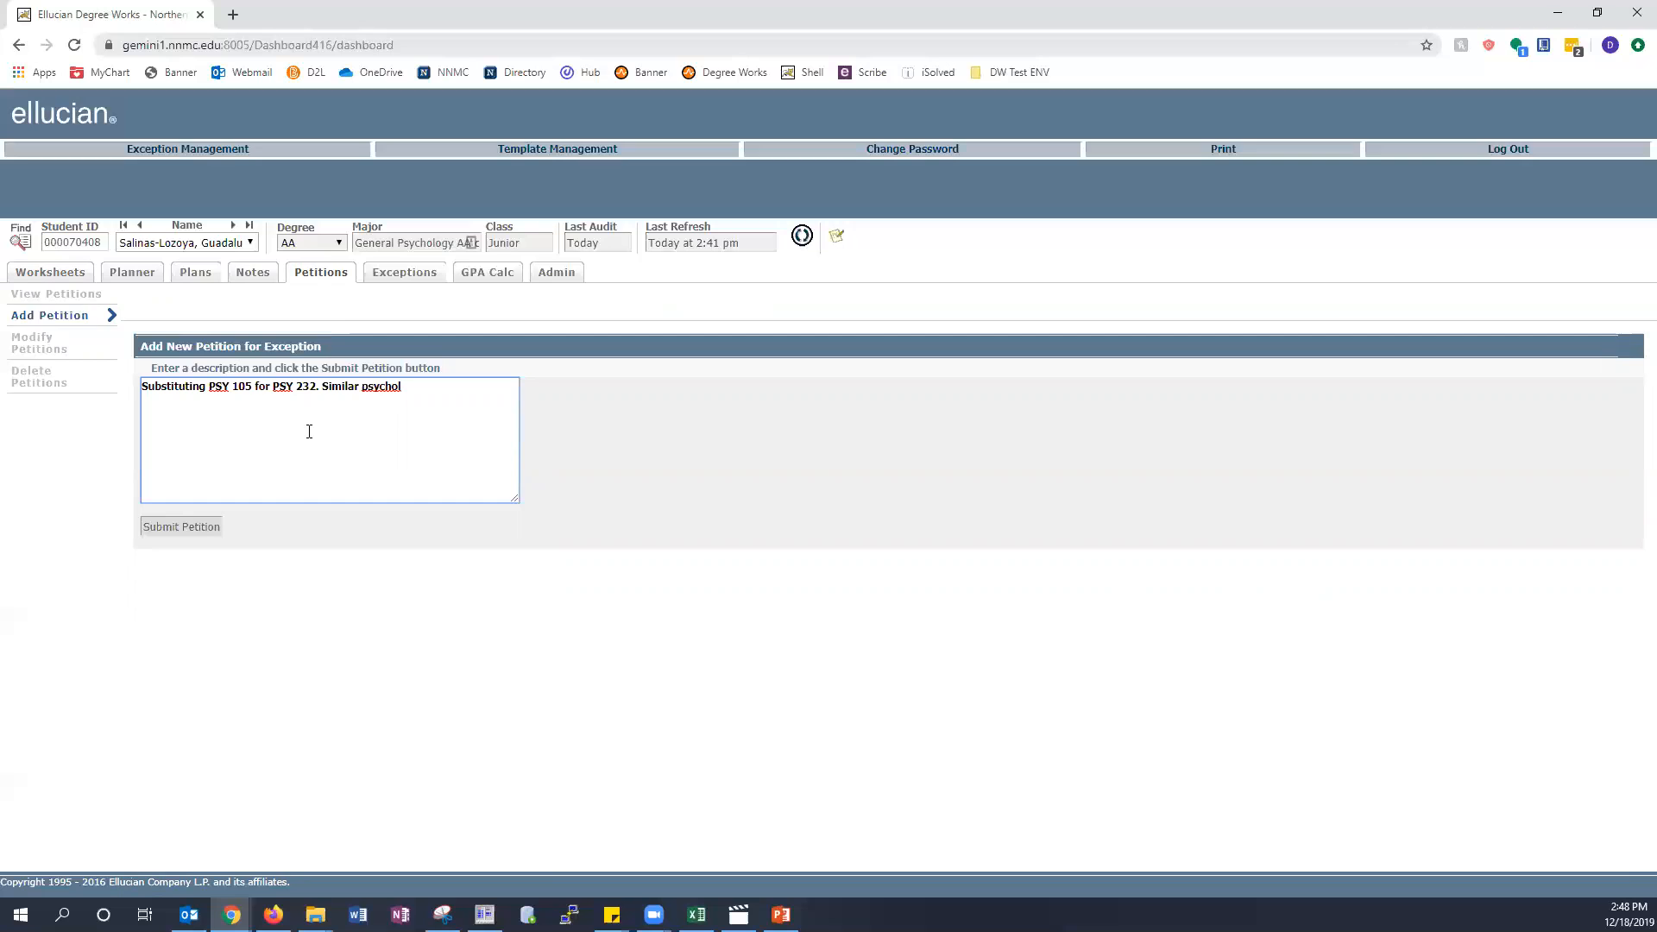
type("ogy course")
left_click(197, 526)
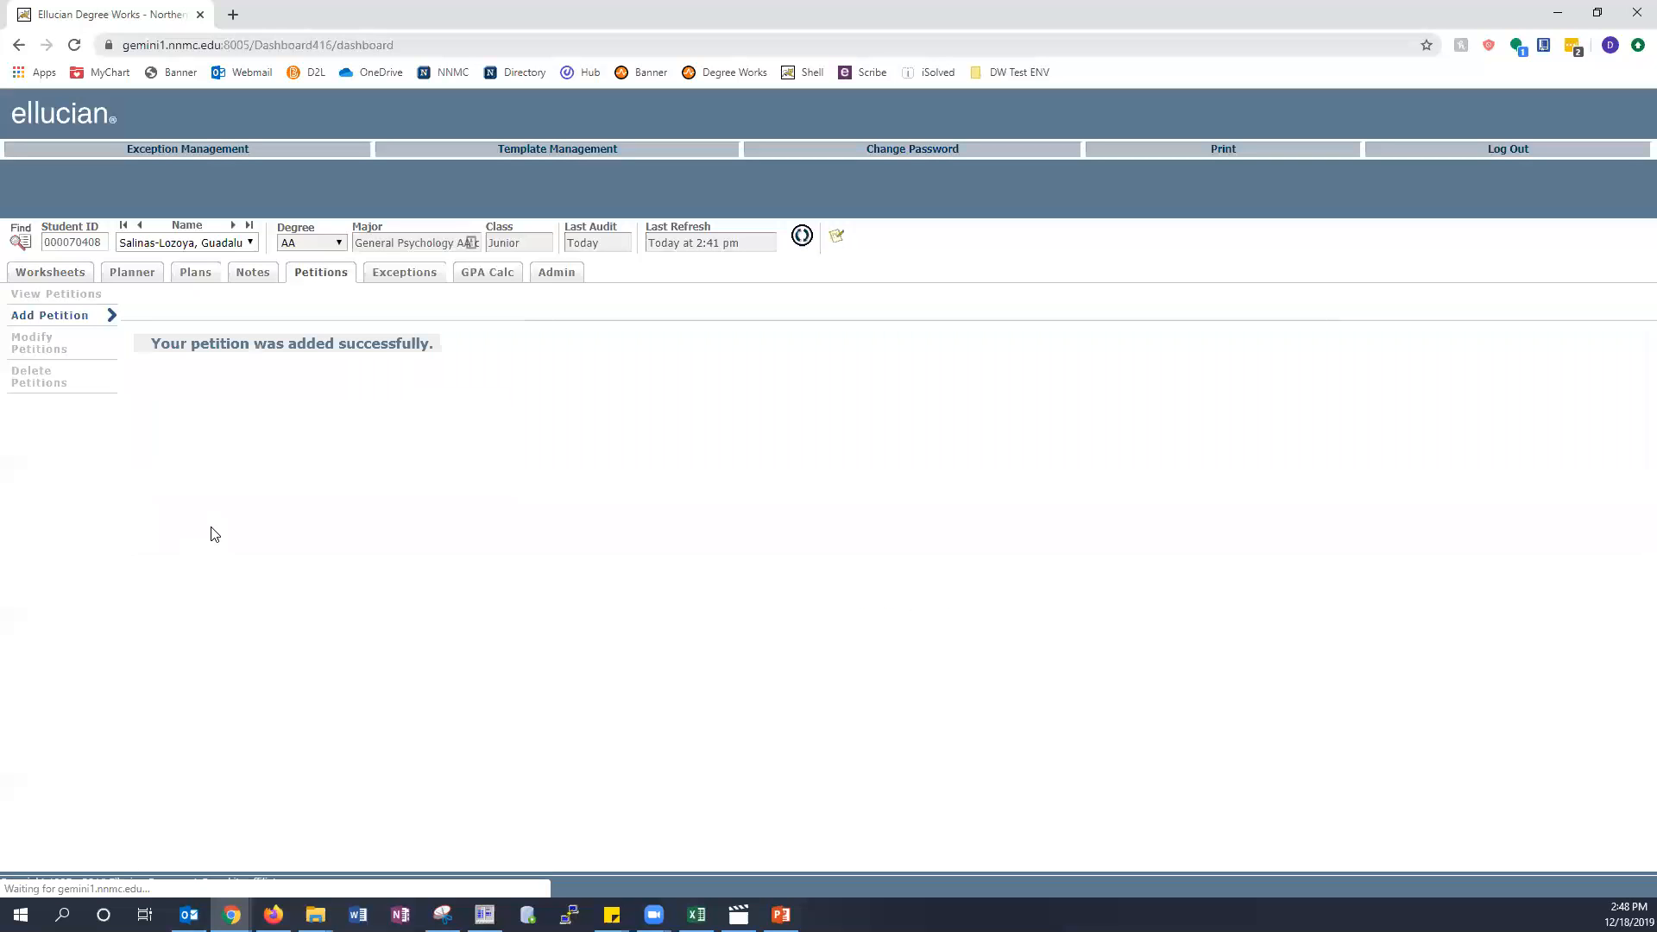
Check the new petition in the petitions list, then go to Exception Management.
left_click(74, 295)
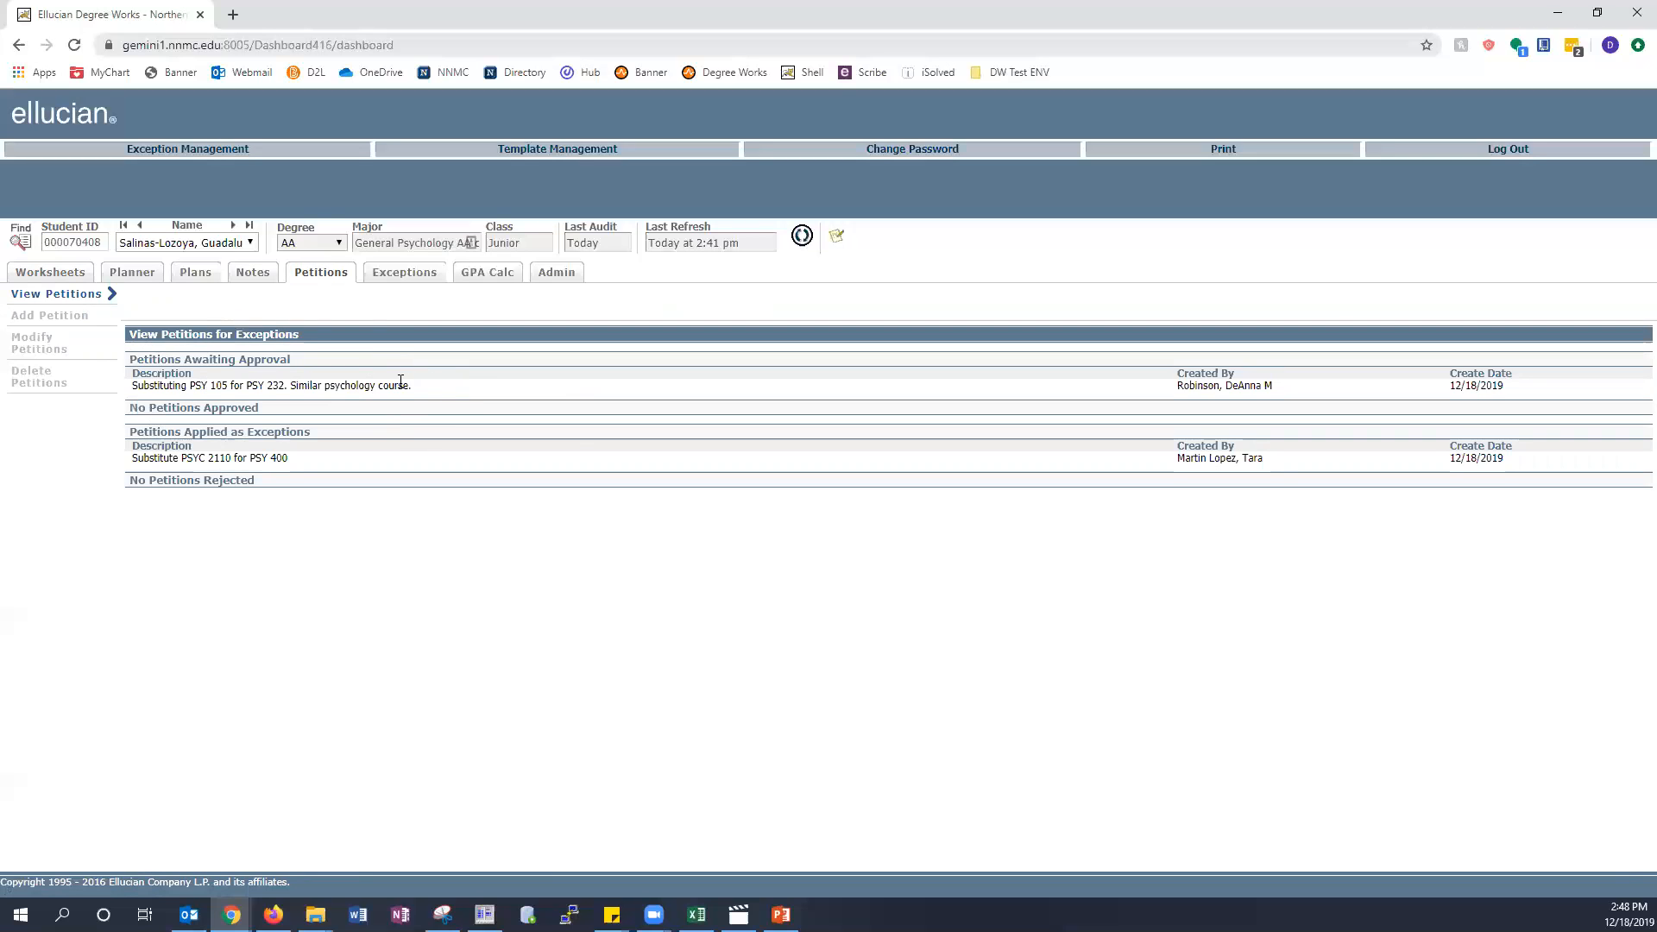
left_click(153, 154)
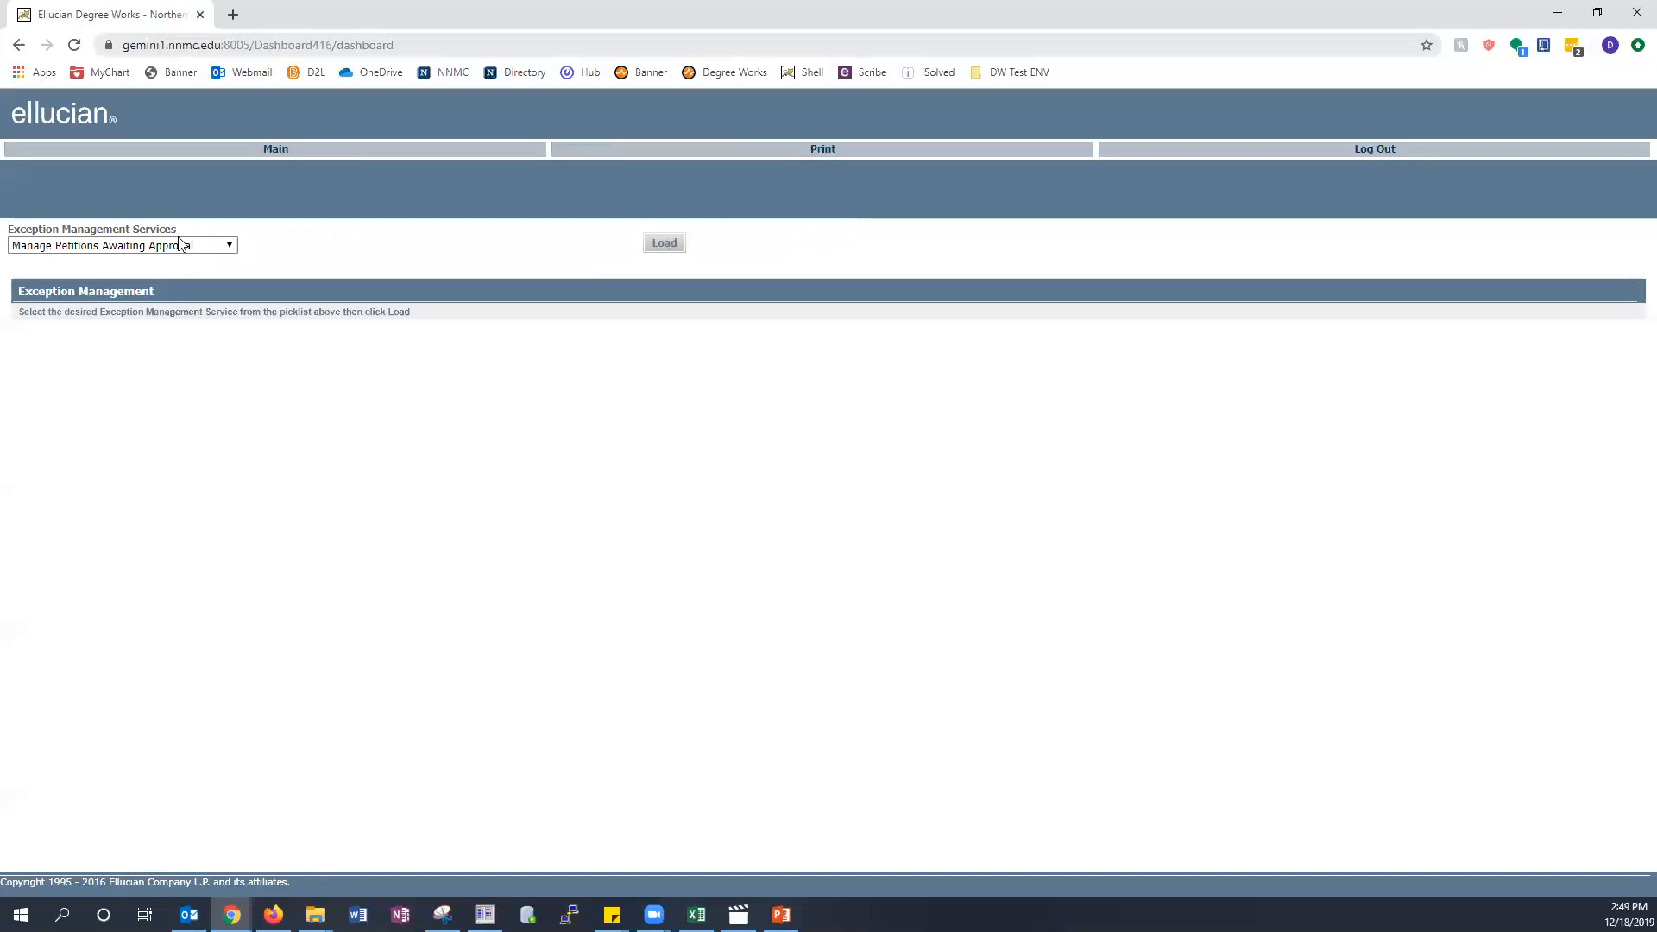
Load petitions awaiting approval and approve the pending PSY 105 substitution petition.
left_click(672, 245)
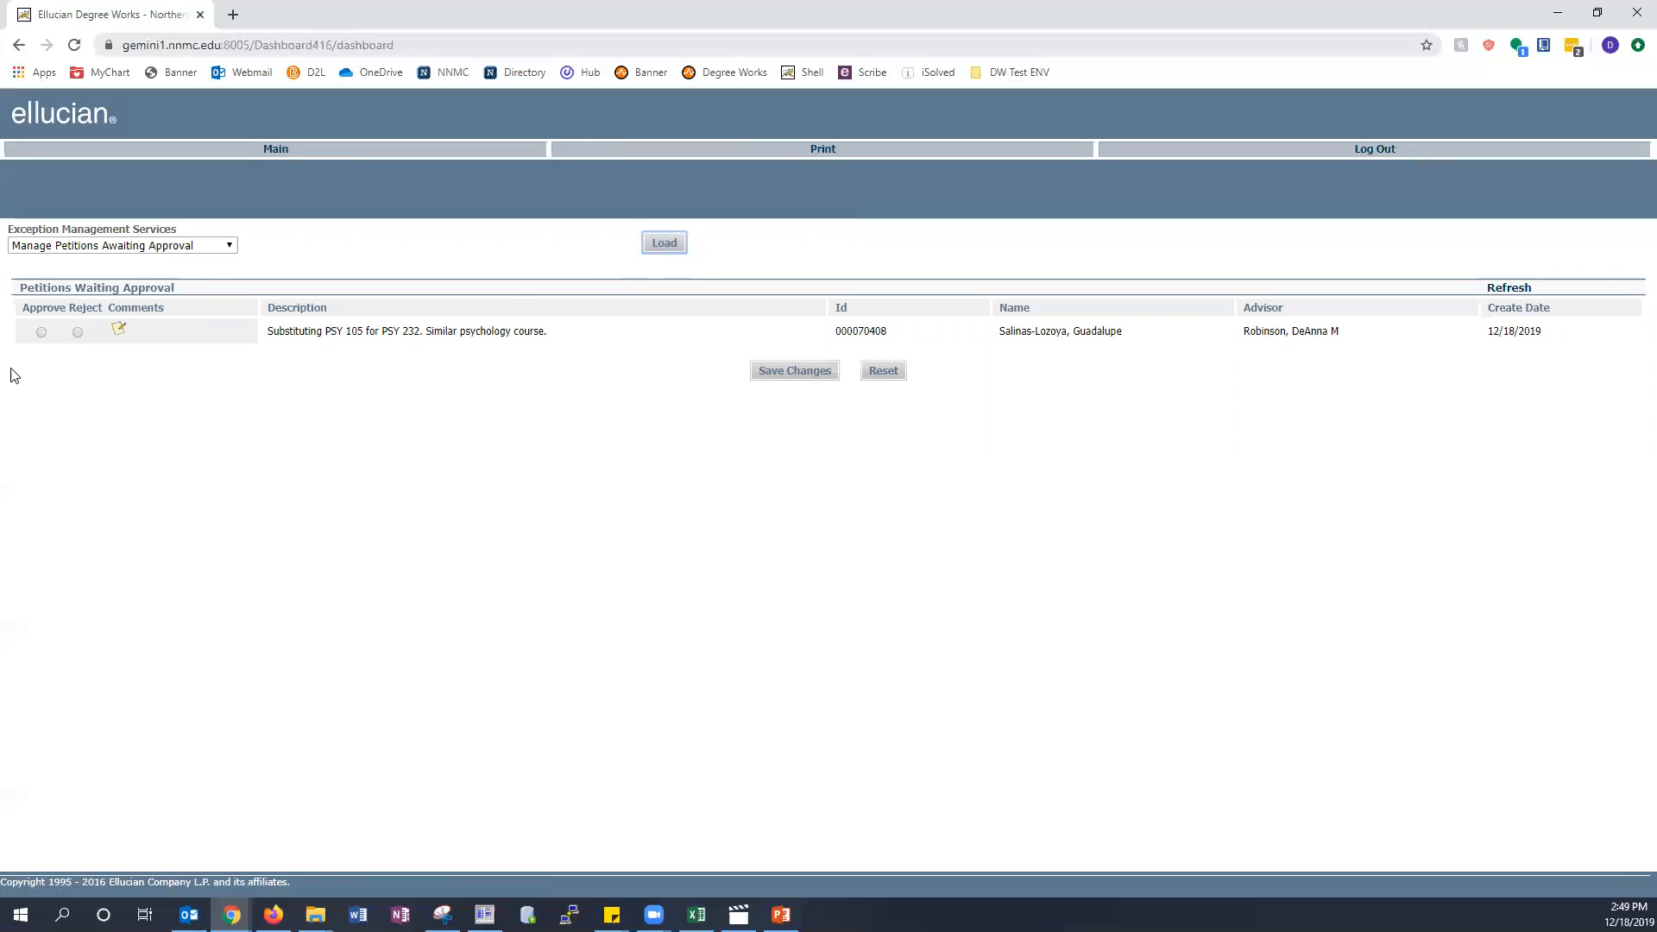
left_click(41, 337)
left_click(802, 376)
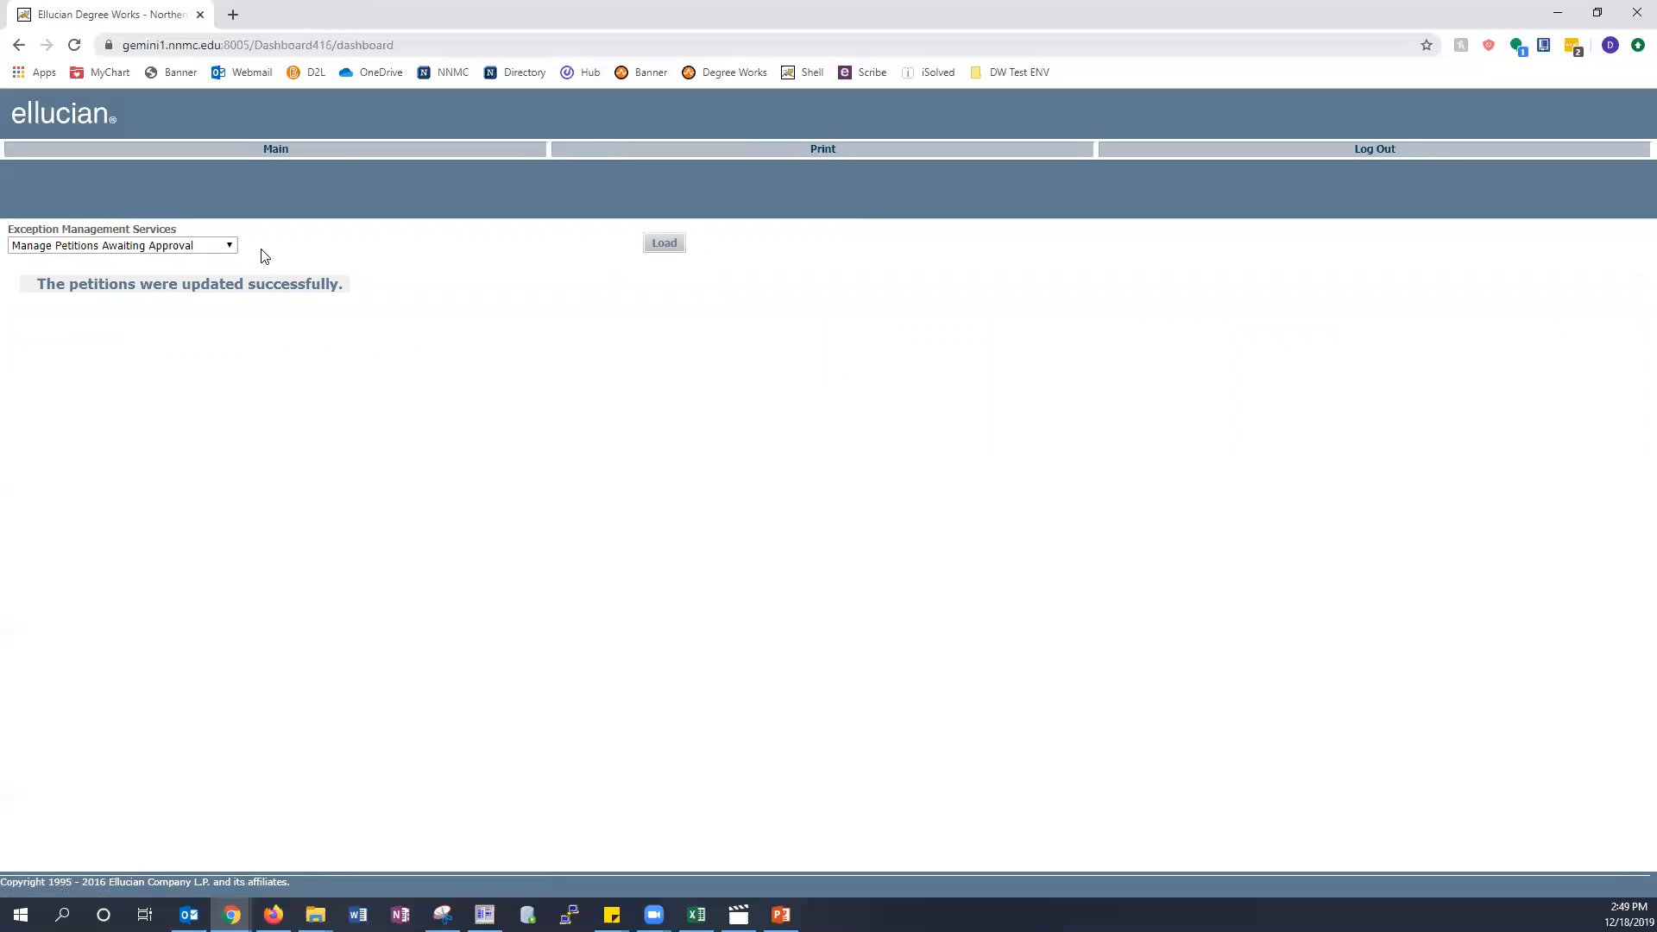
Switch the service to Apply Approved Petitions and load the approved list.
left_click(234, 252)
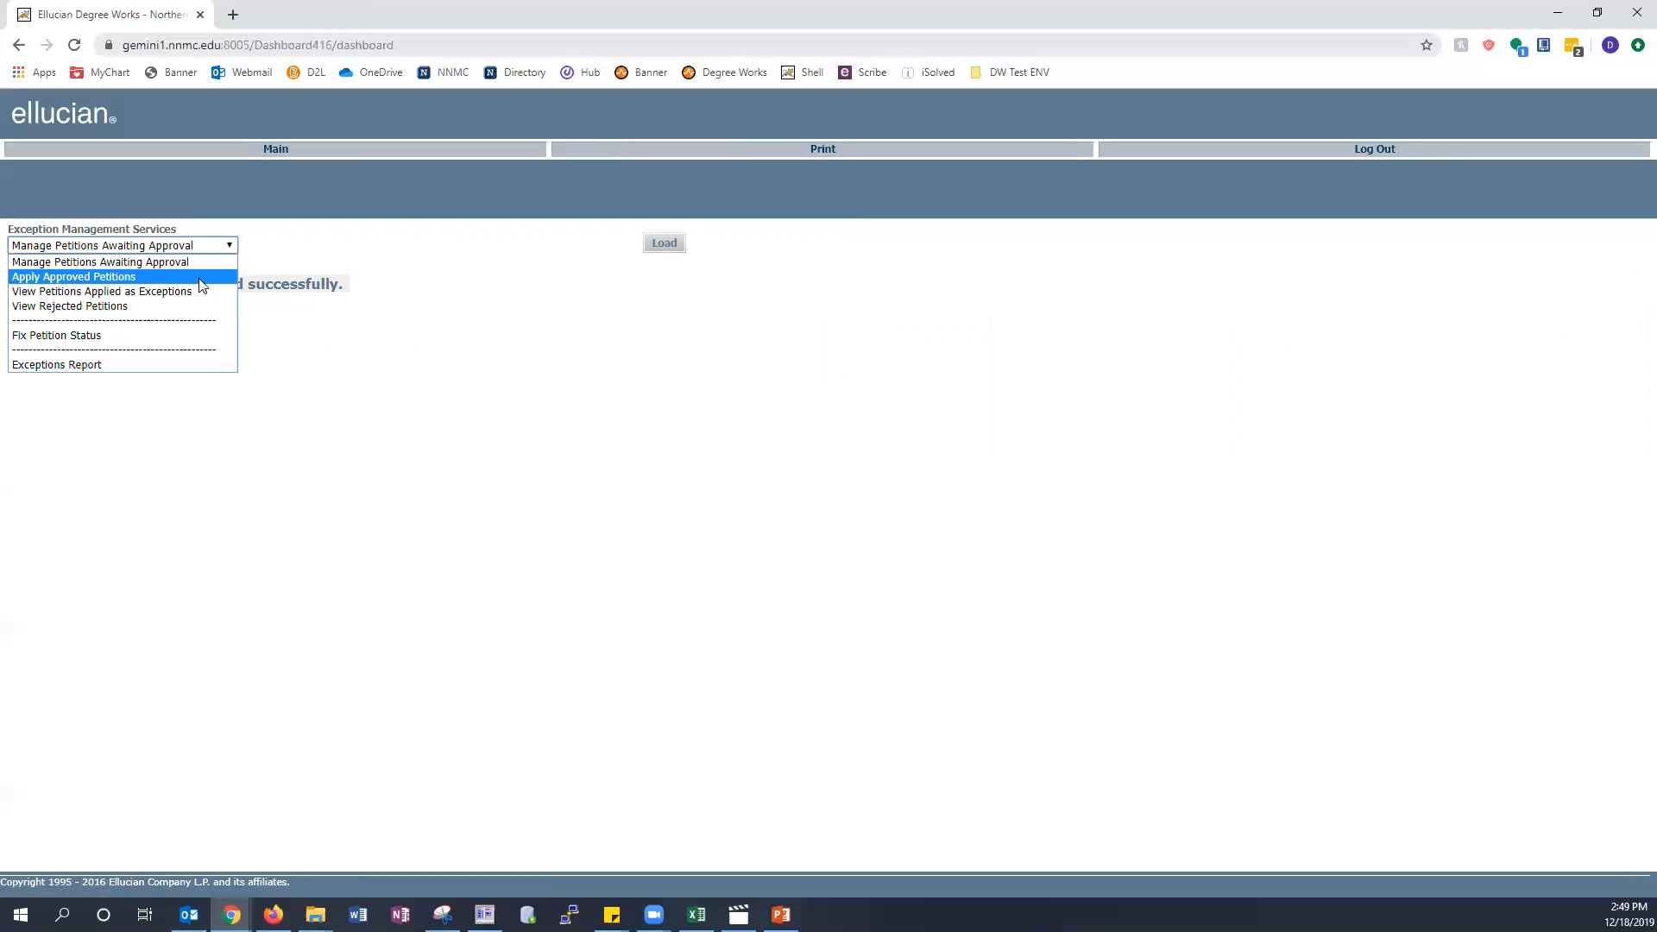
left_click(201, 277)
left_click(658, 243)
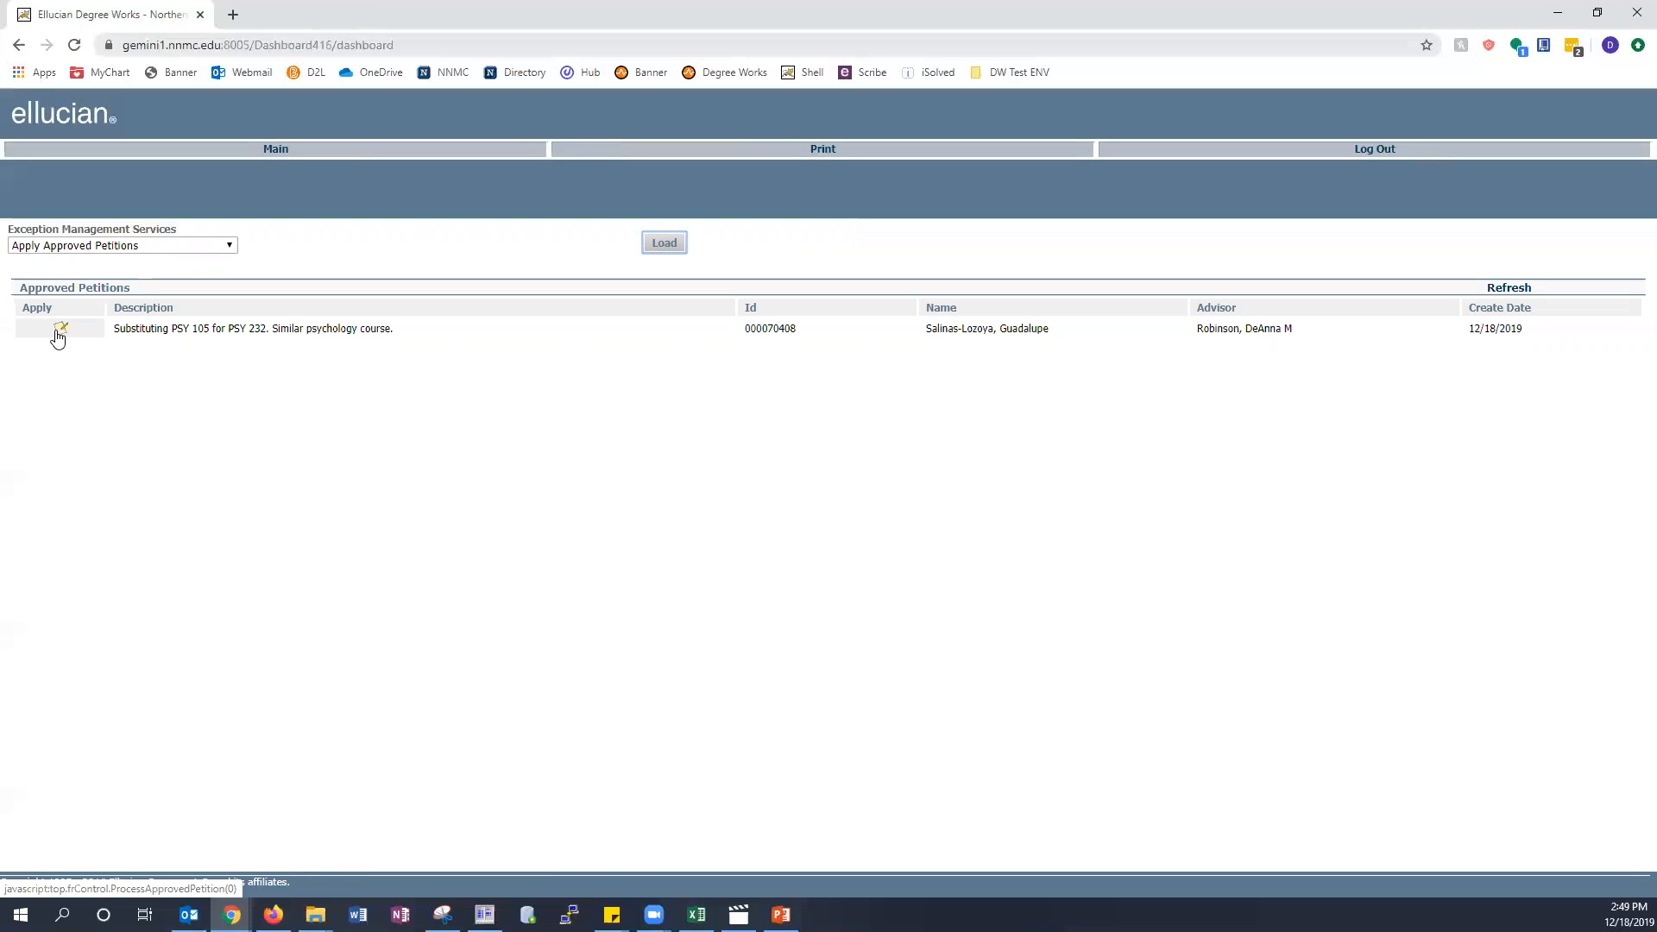
Open the approved petition's exception window, enlarge it, and load the Substitute exception form.
left_click(57, 335)
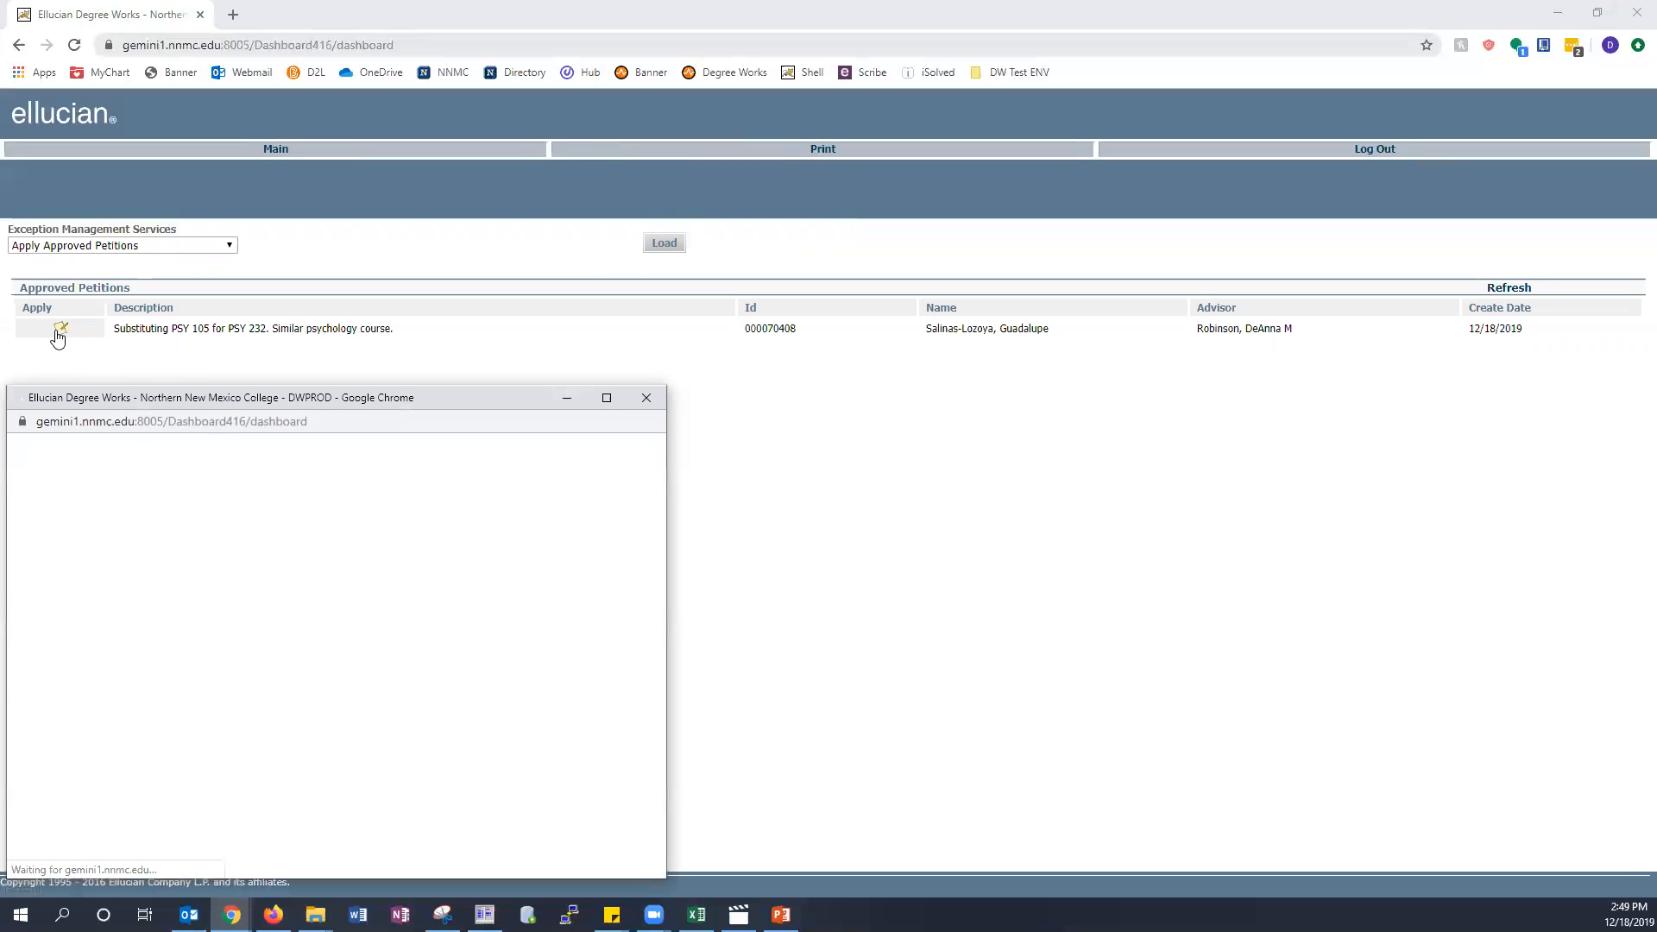
left_click_drag(199, 393, 501, 194)
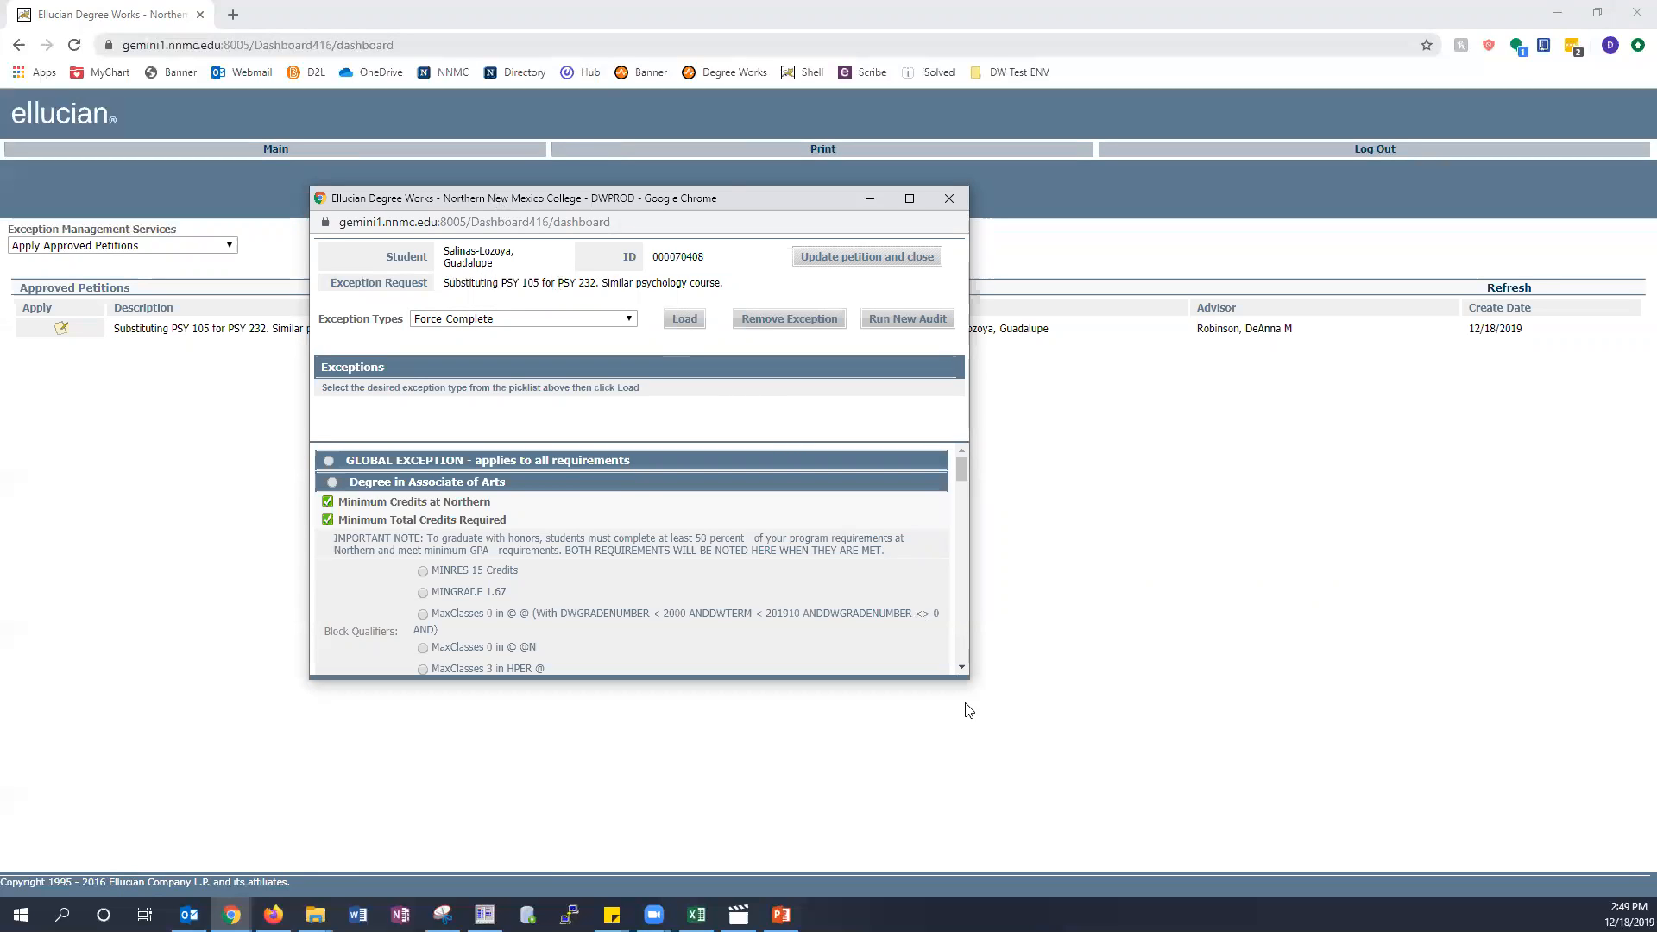
left_click_drag(965, 679, 1120, 844)
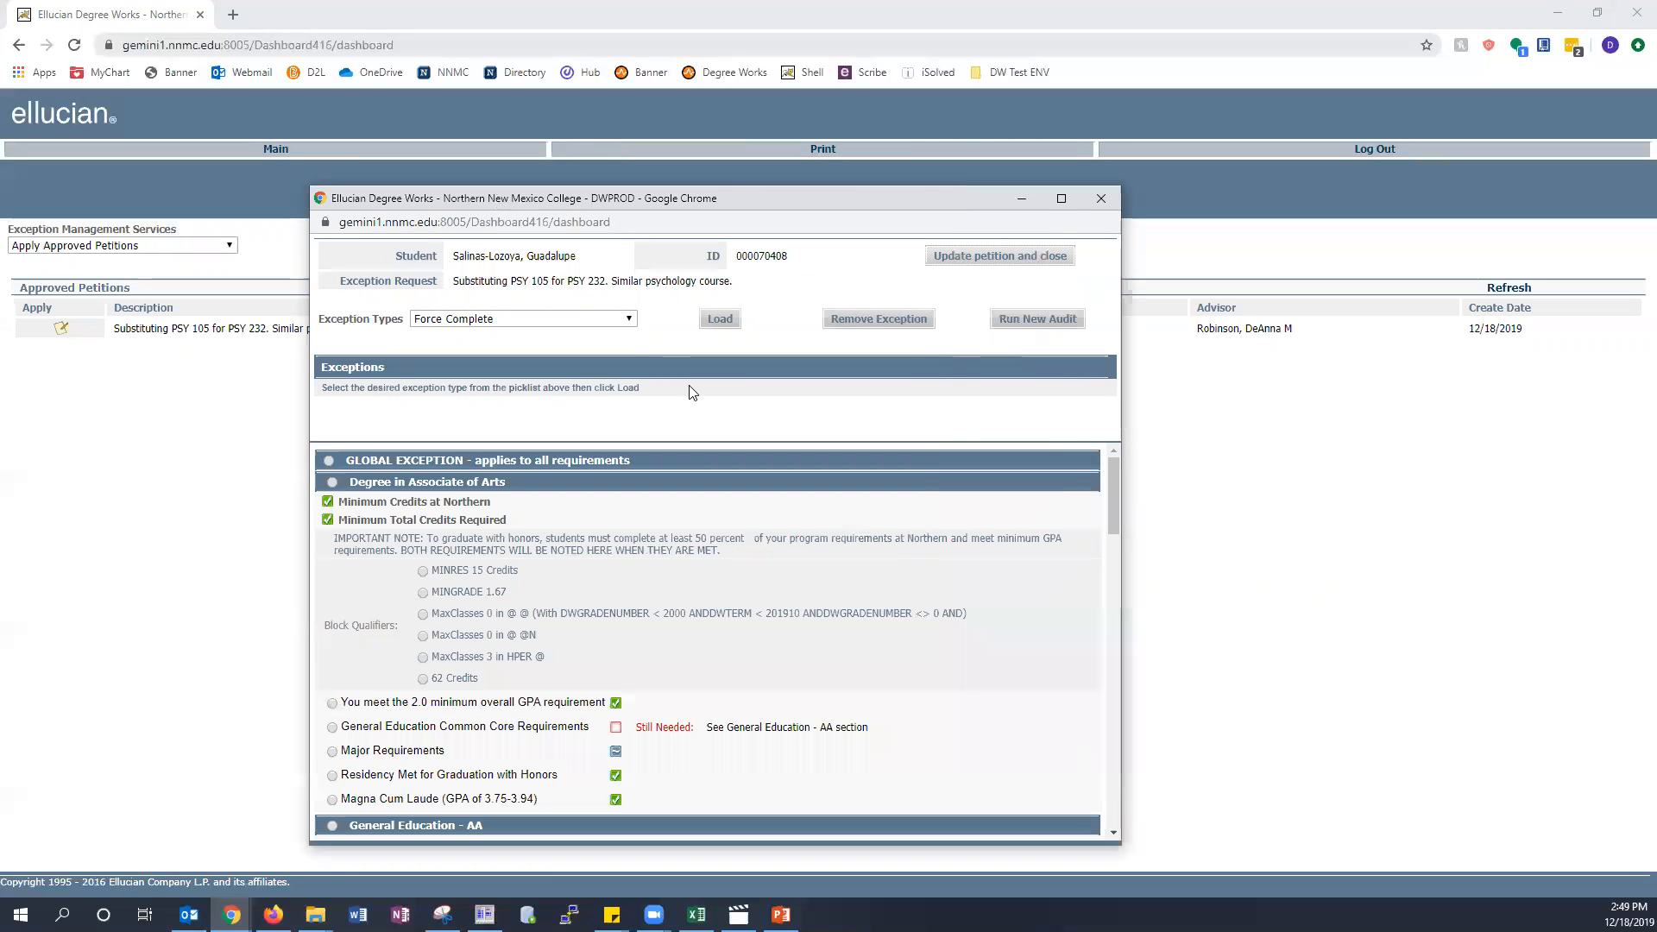
left_click(445, 321)
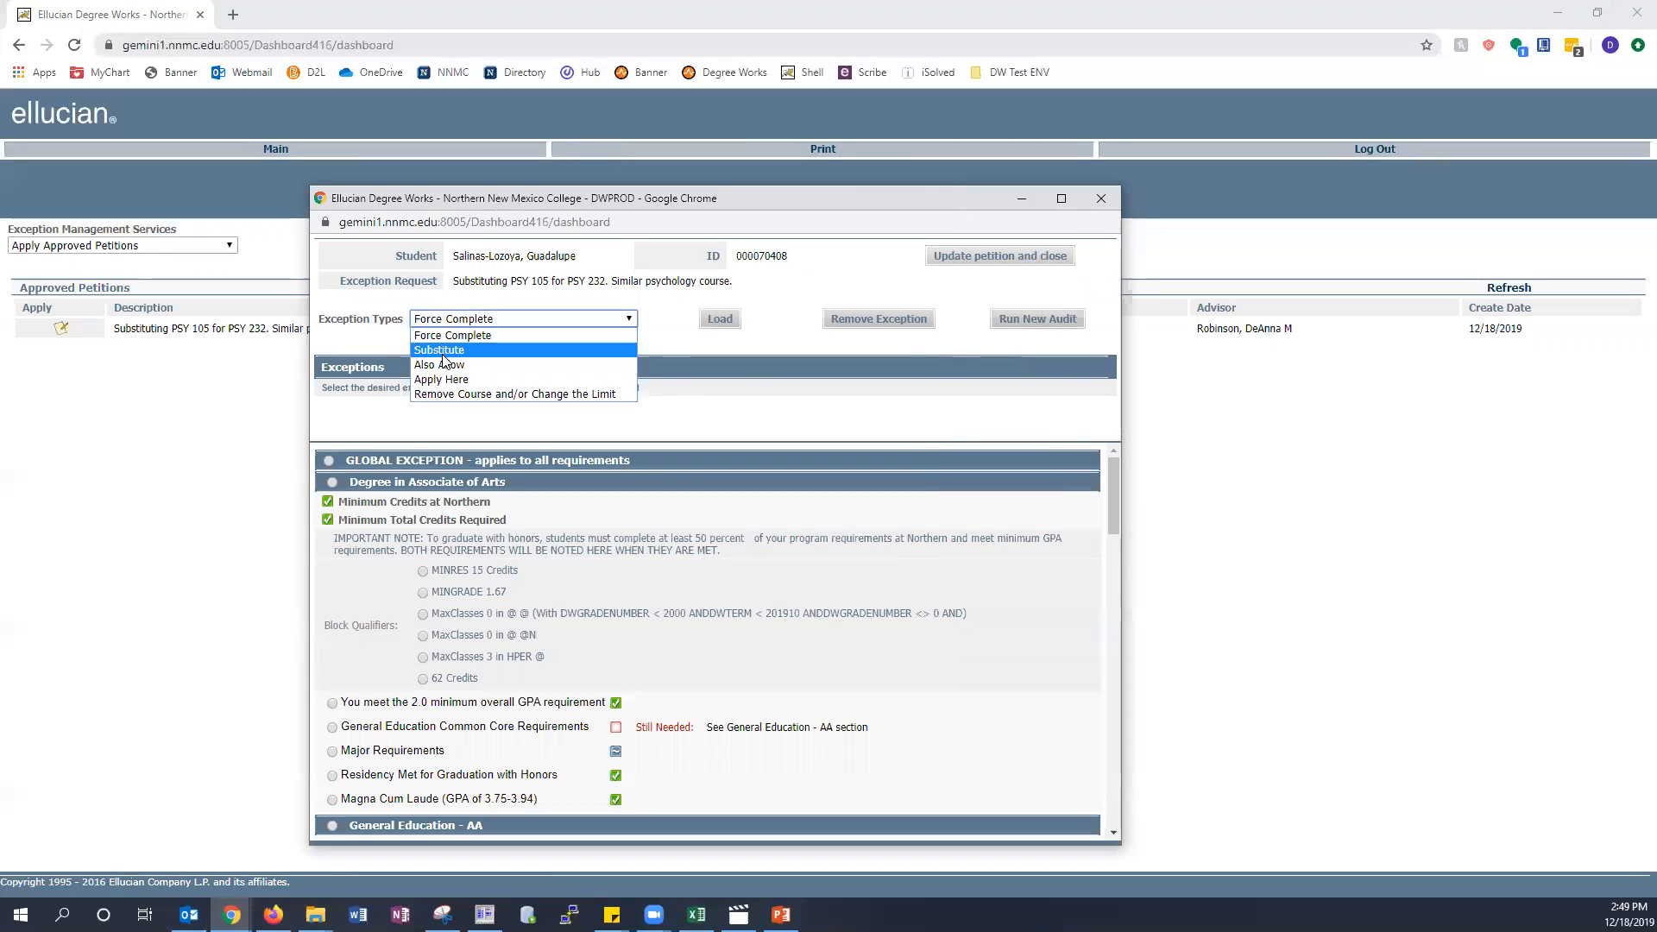
left_click(440, 350)
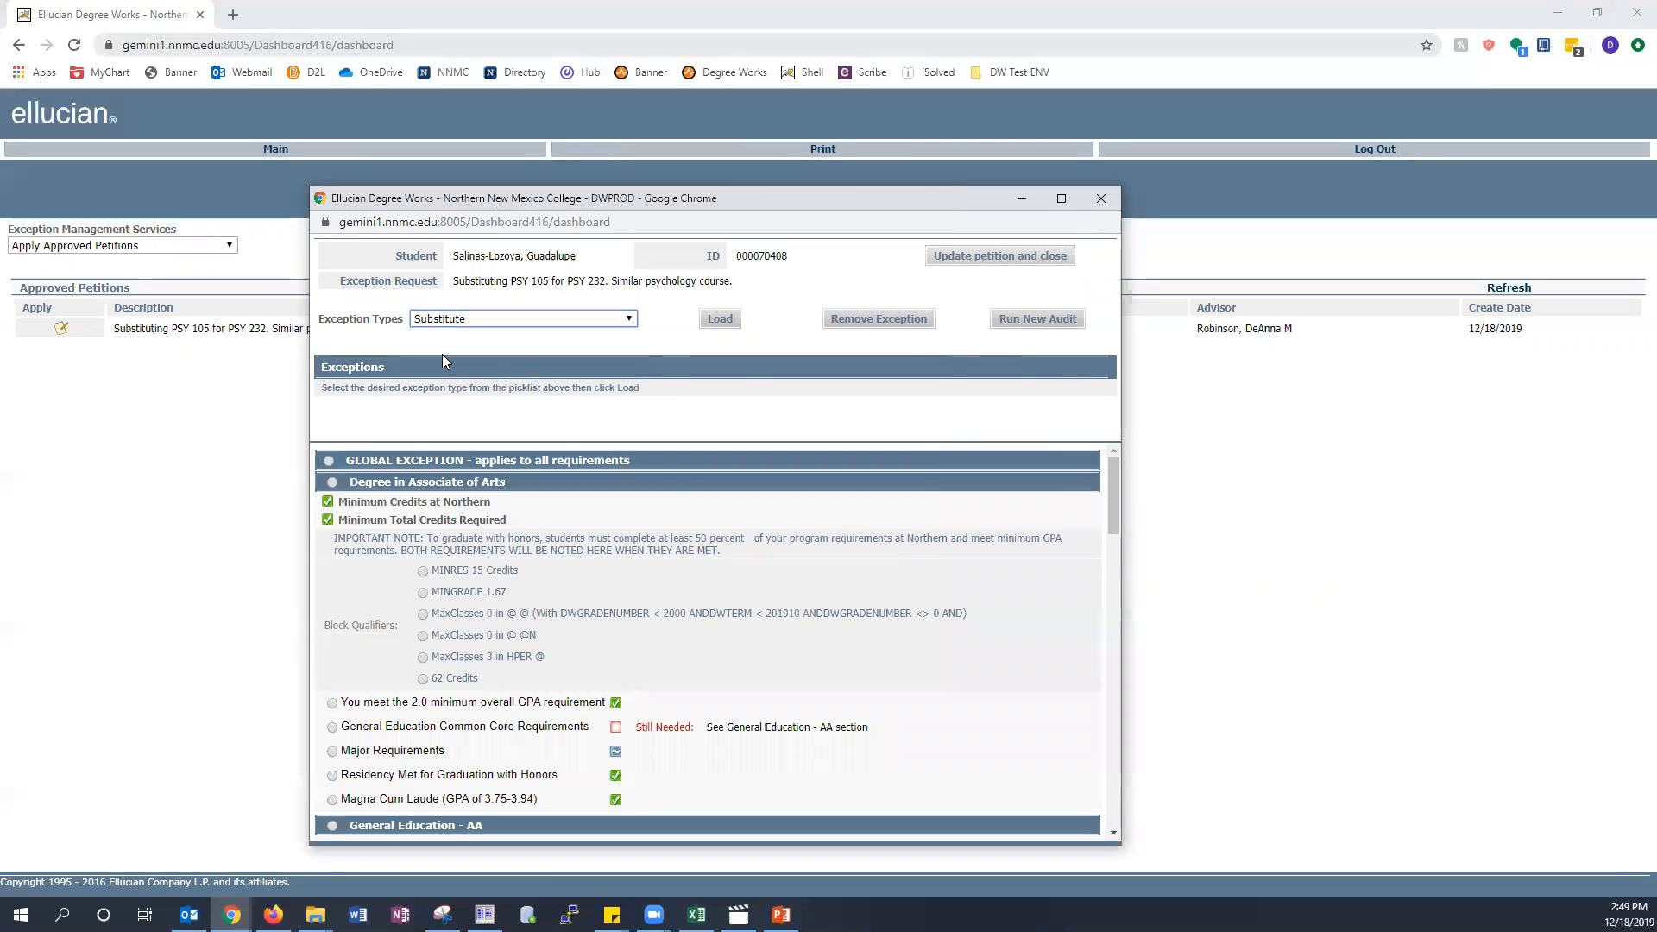
left_click(719, 319)
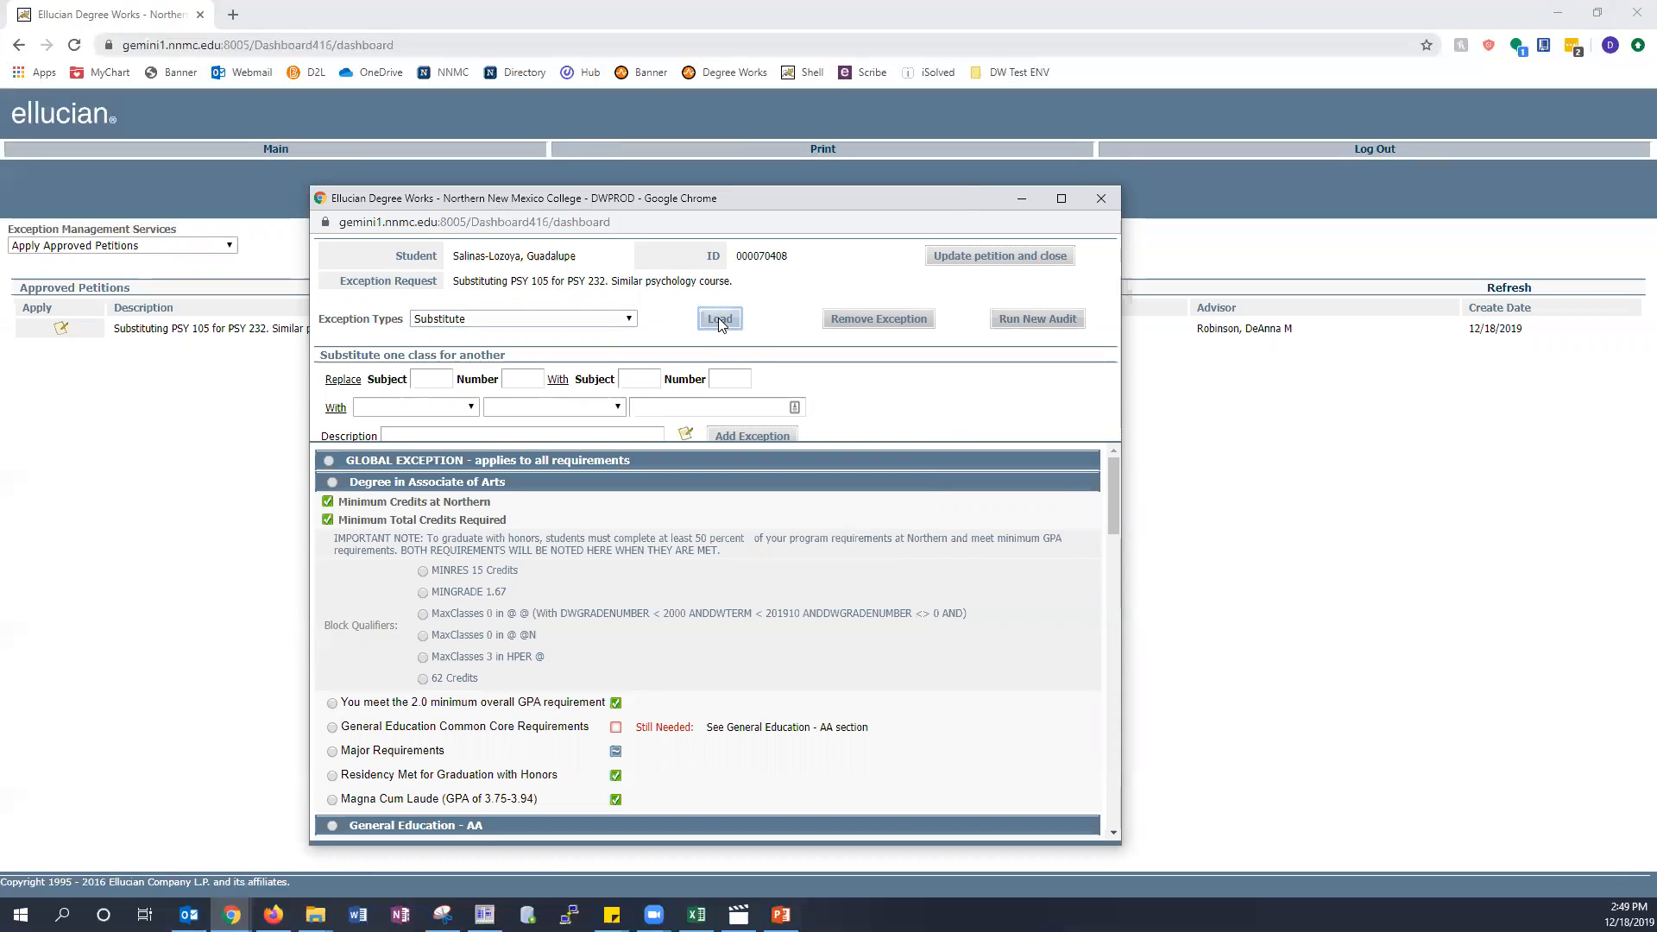
Enter PSY 105 as the replaced course and PSY 232 as the substitute course.
left_click(440, 378)
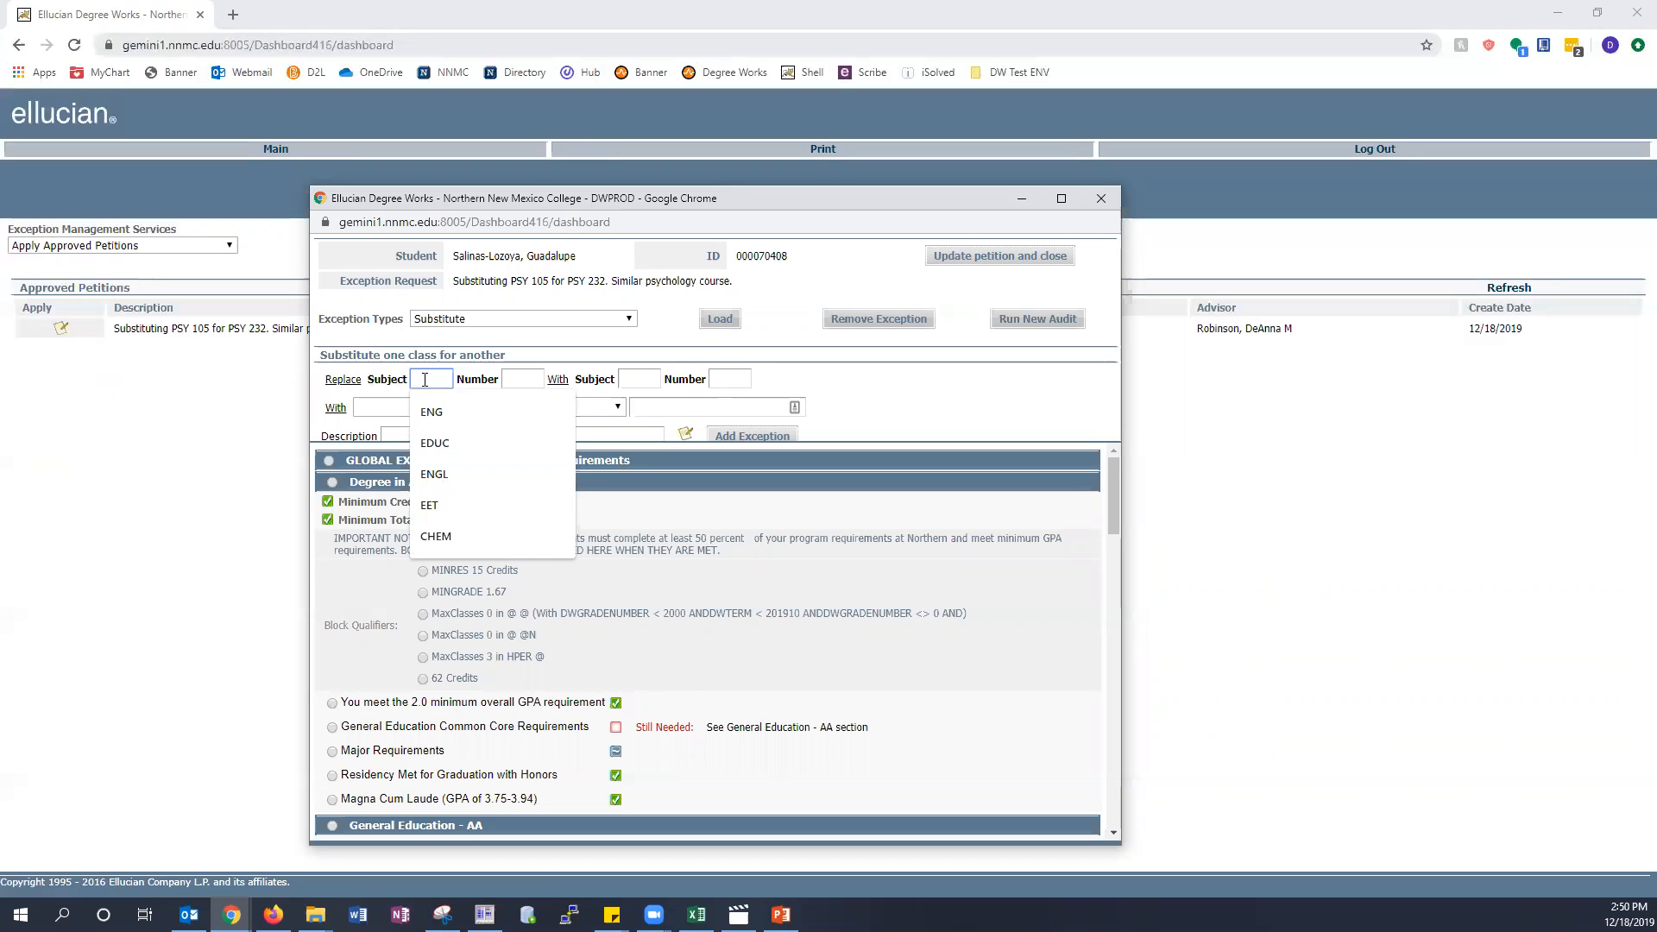
type("PSY")
key("Tab")
type("105")
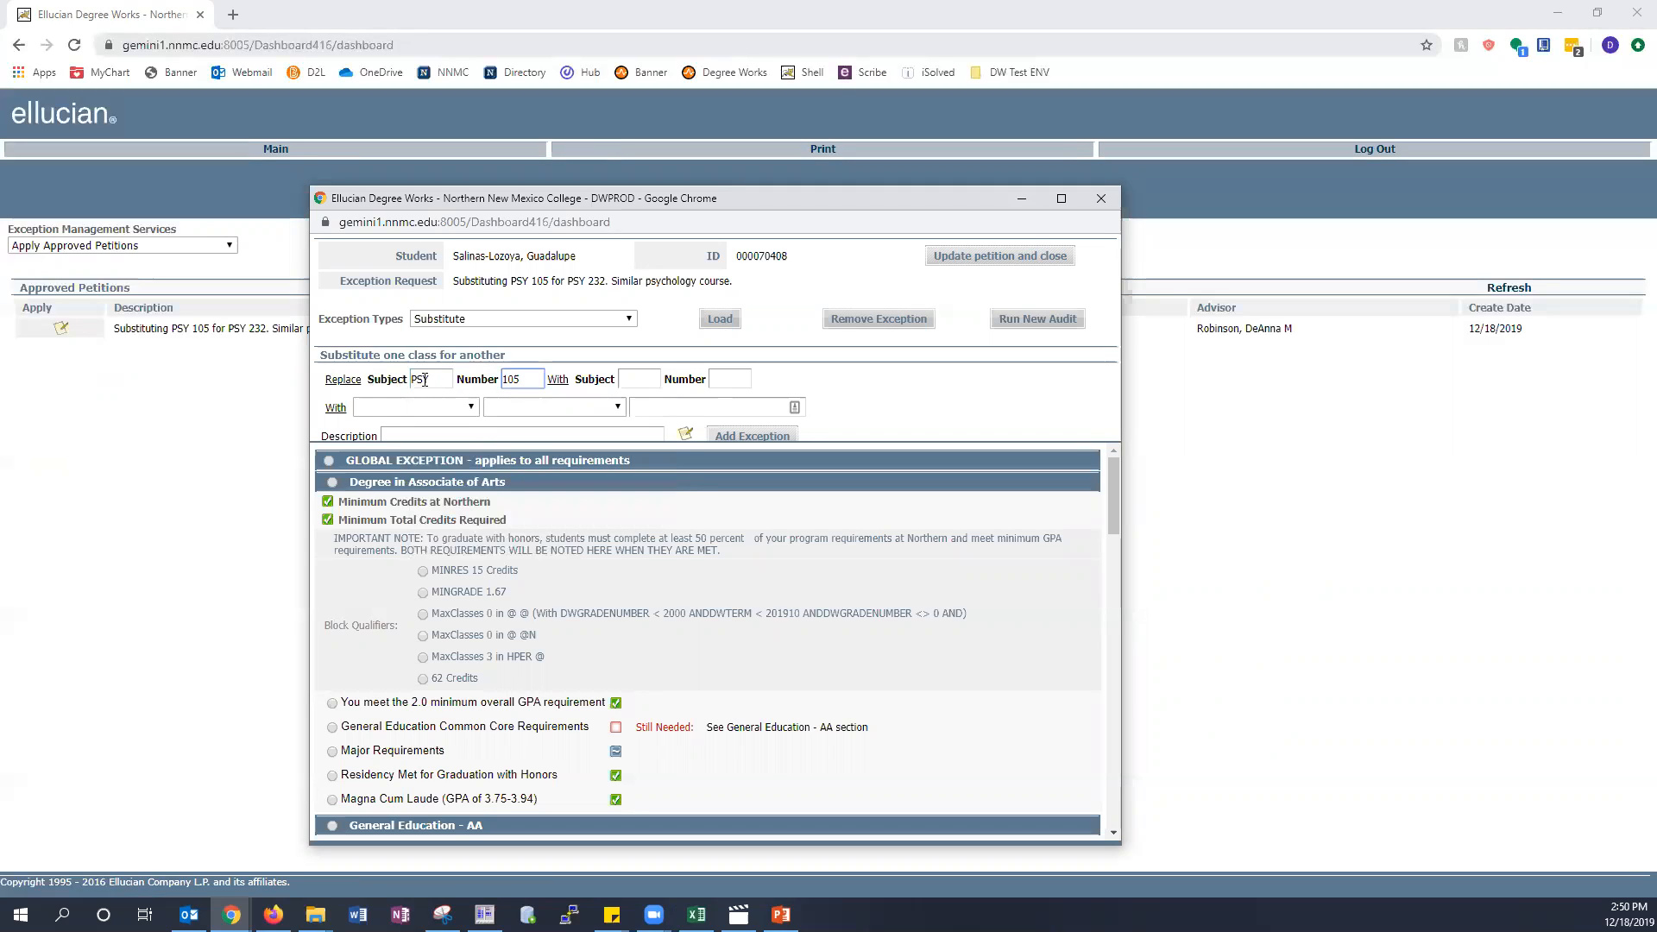
key("Tab")
type("PSY")
key("Tab")
type("232")
Describe the exception as 'Substituting PSY 105' and scroll through the requirements list.
left_click(399, 433)
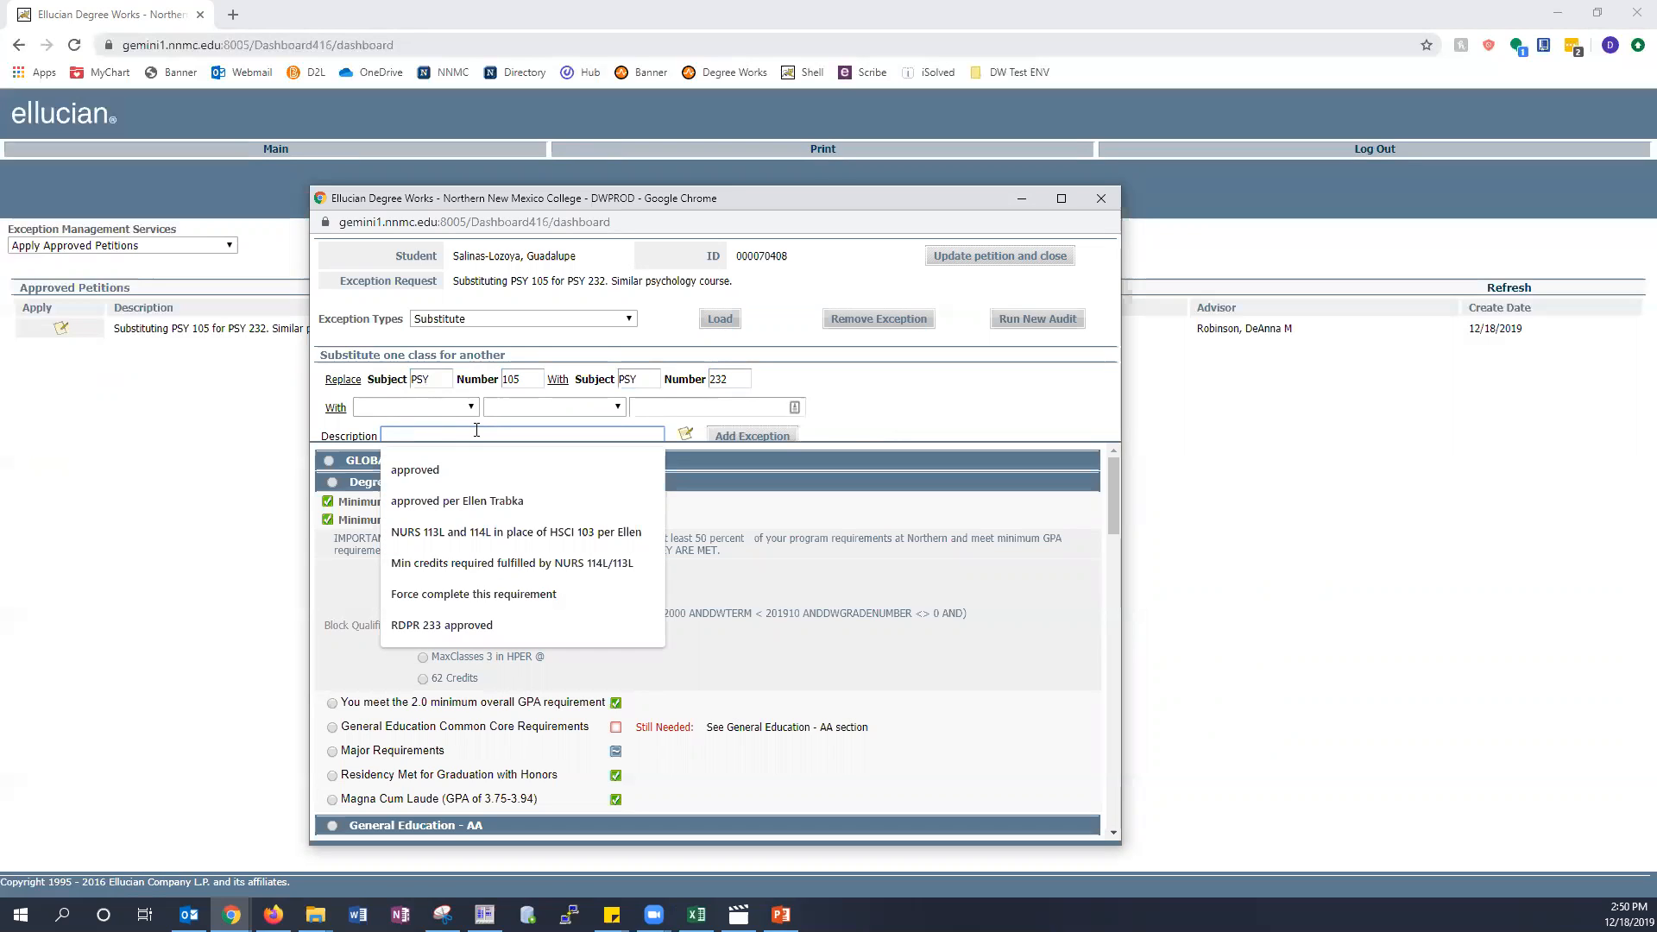
type("Subsitut")
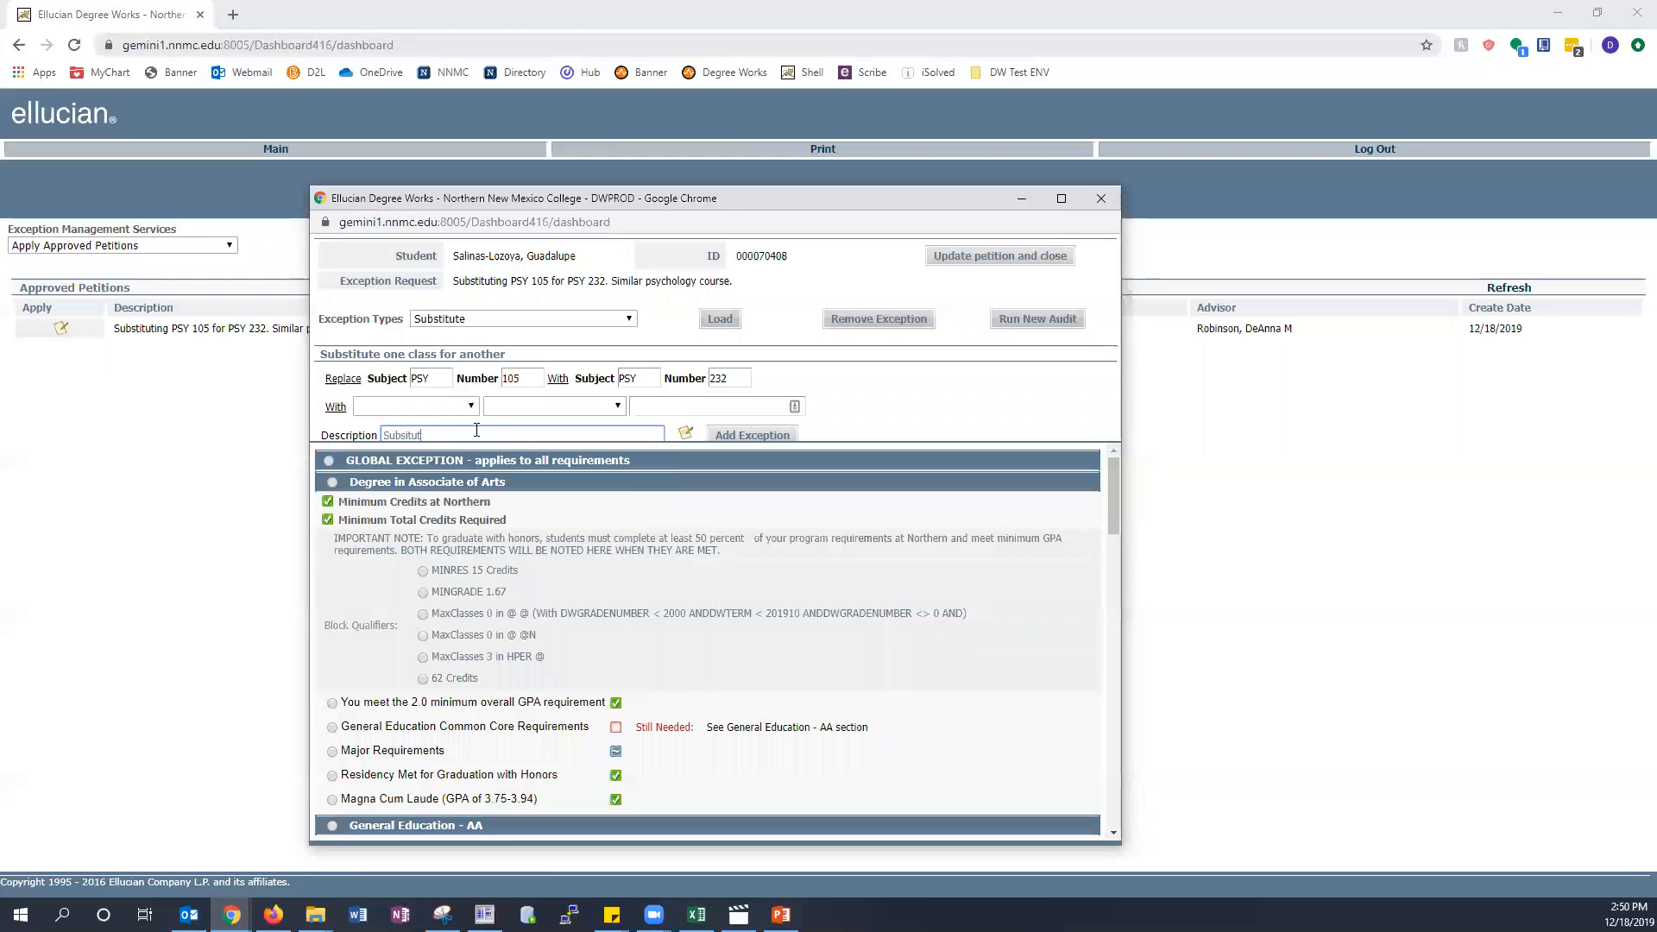
type("iong")
key("BackSpace")
key("BackSpace")
key("BackSpace")
type("ti")
type("tuti")
type("ng")
key("BackSpace")
key("BackSpace")
key("BackSpace")
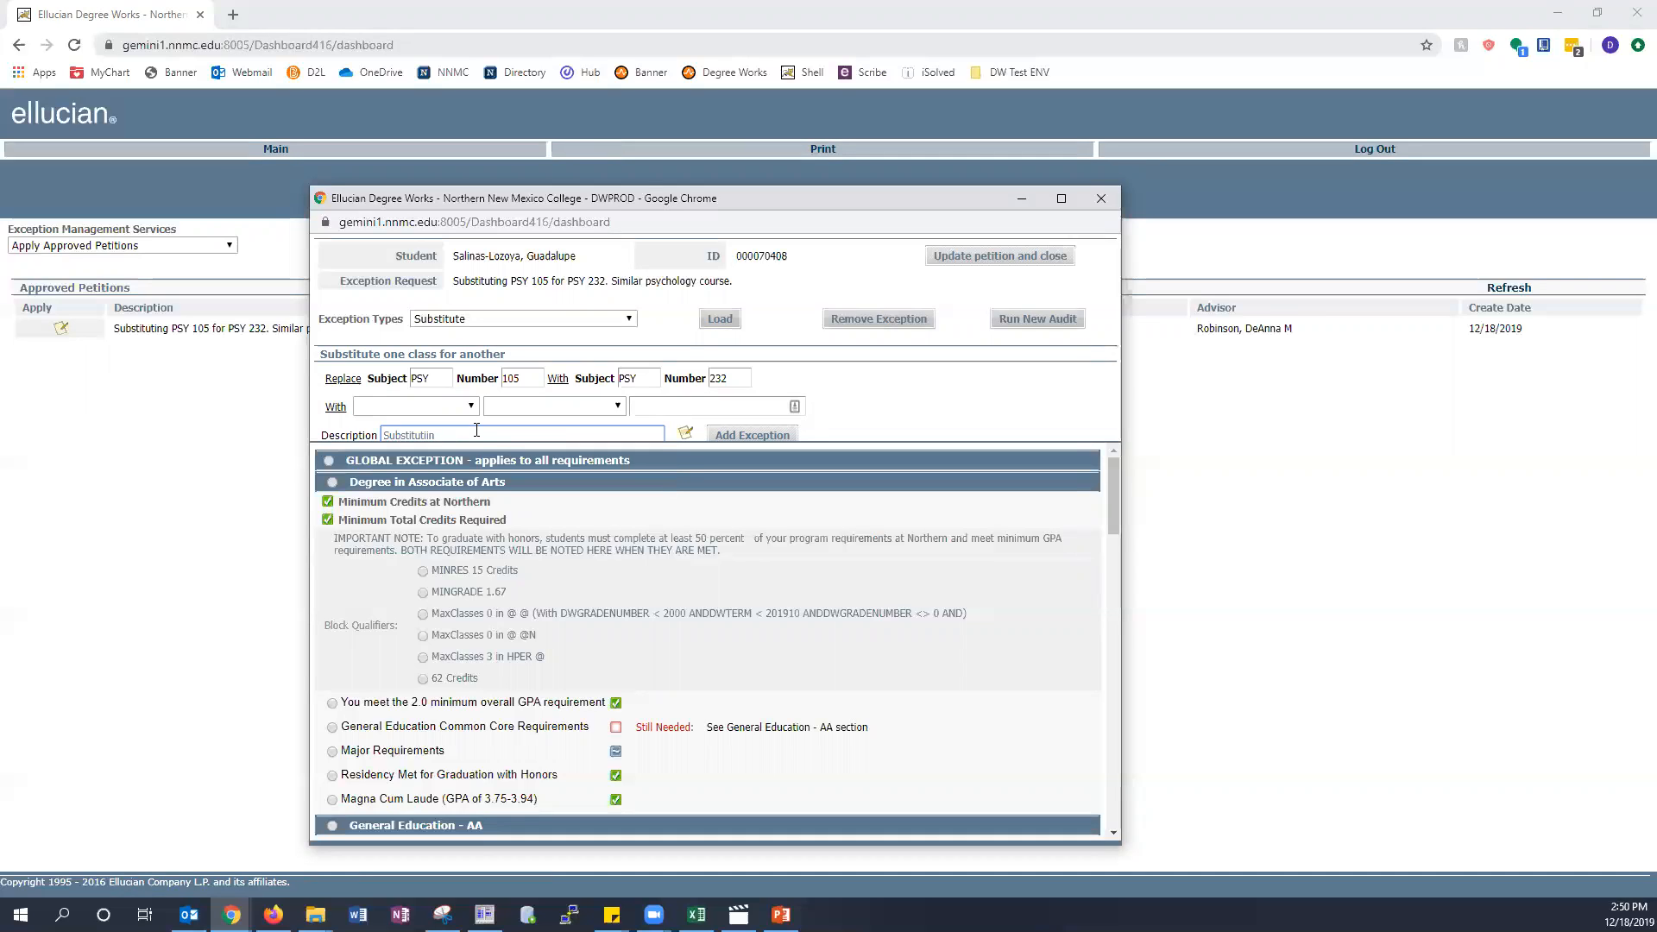
type("ng PSY 105")
scroll(523, 543, "down", 10)
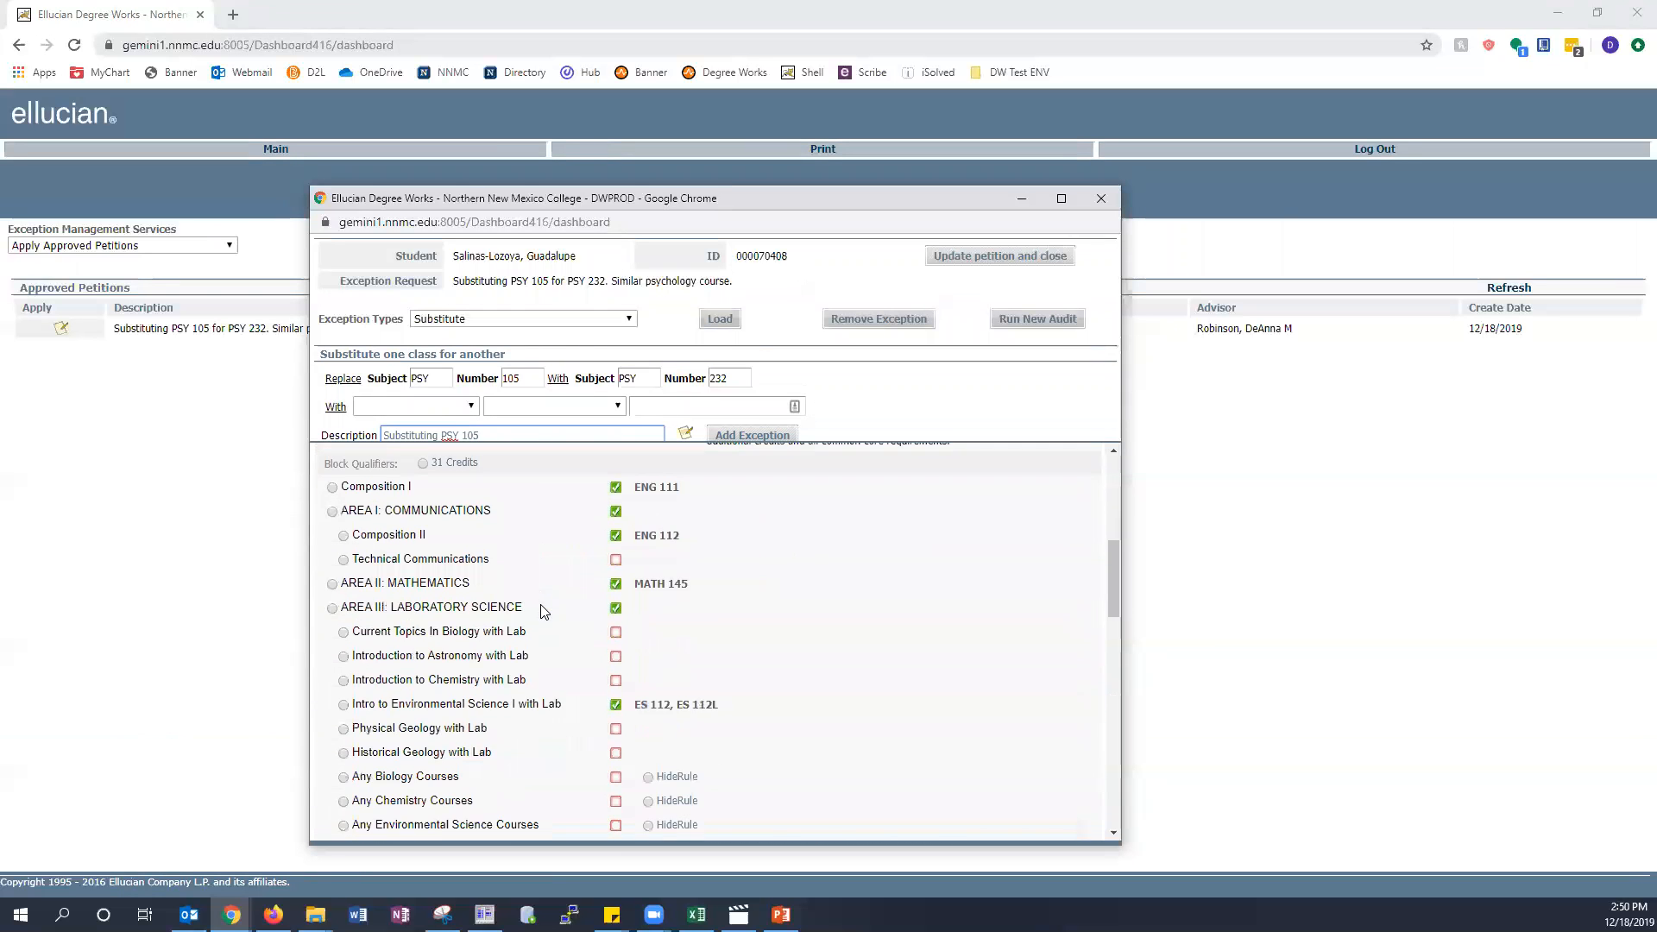
scroll(540, 604, "down", 2)
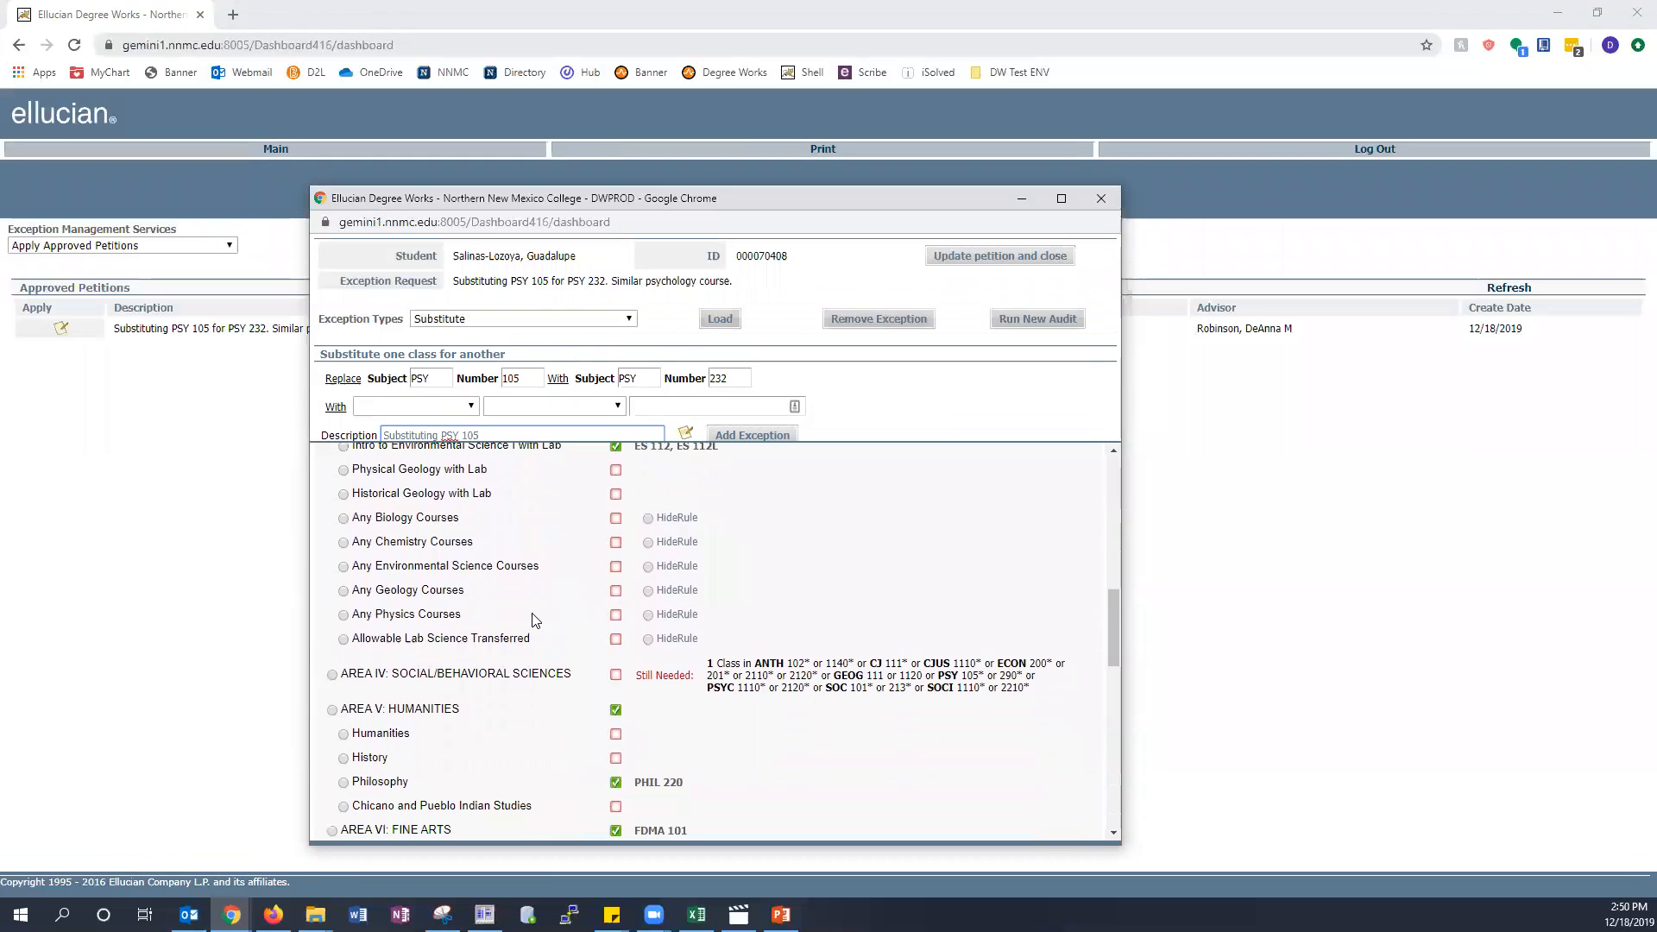
scroll(561, 682, "up", 8)
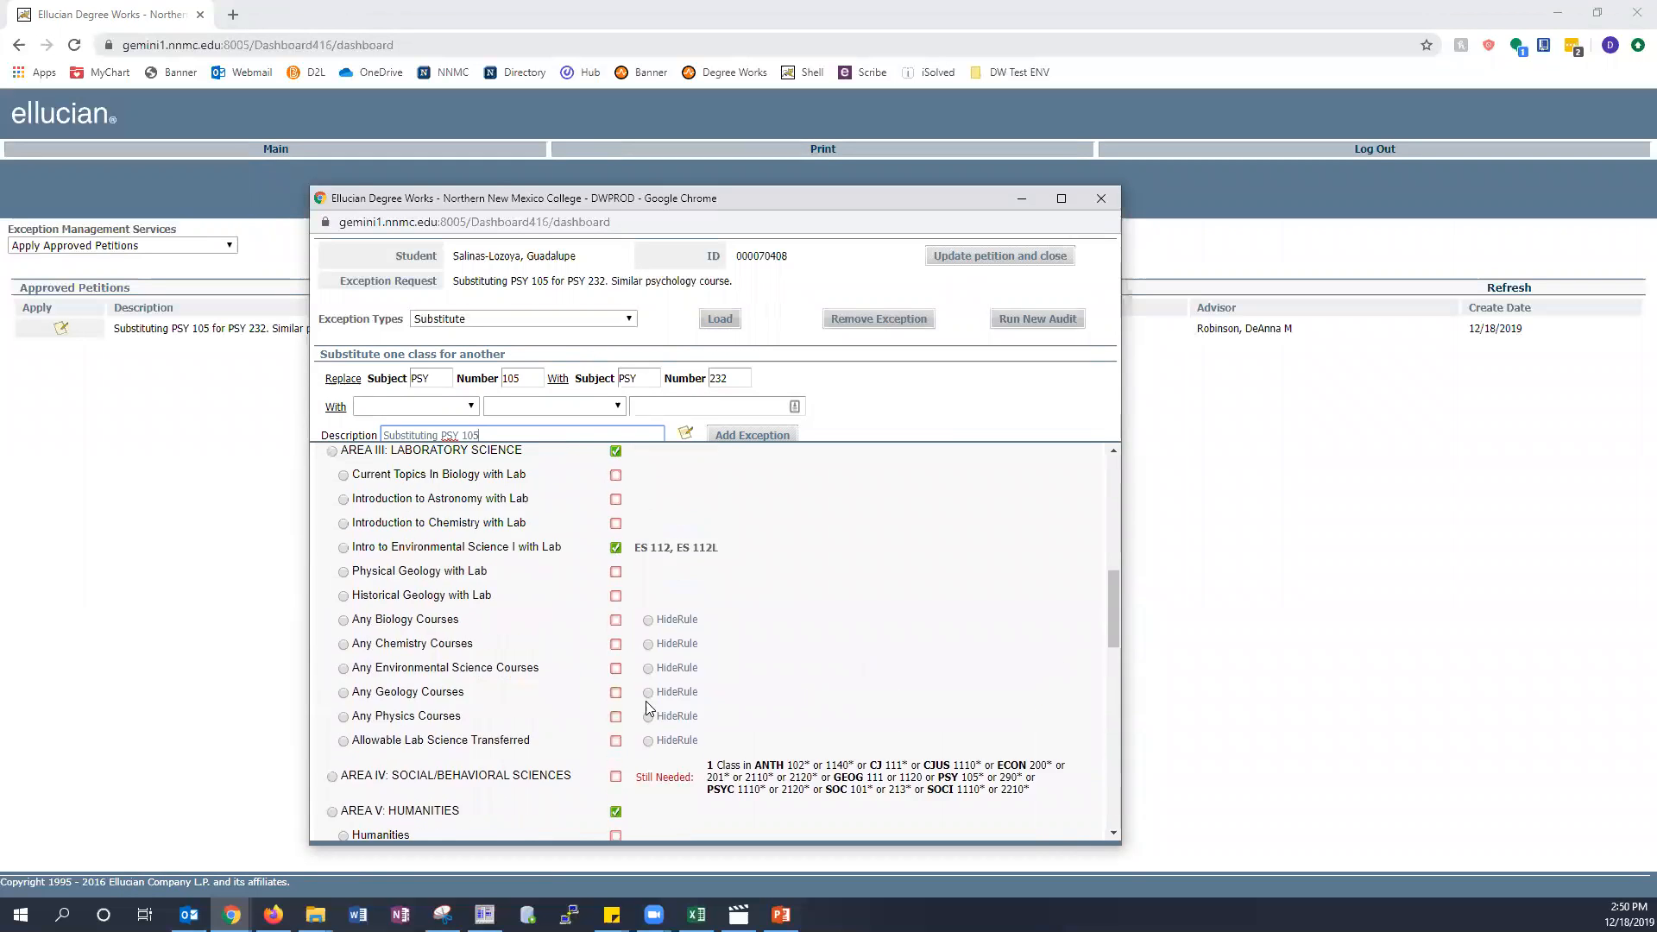
scroll(564, 684, "down", 2)
scroll(563, 684, "down", 10)
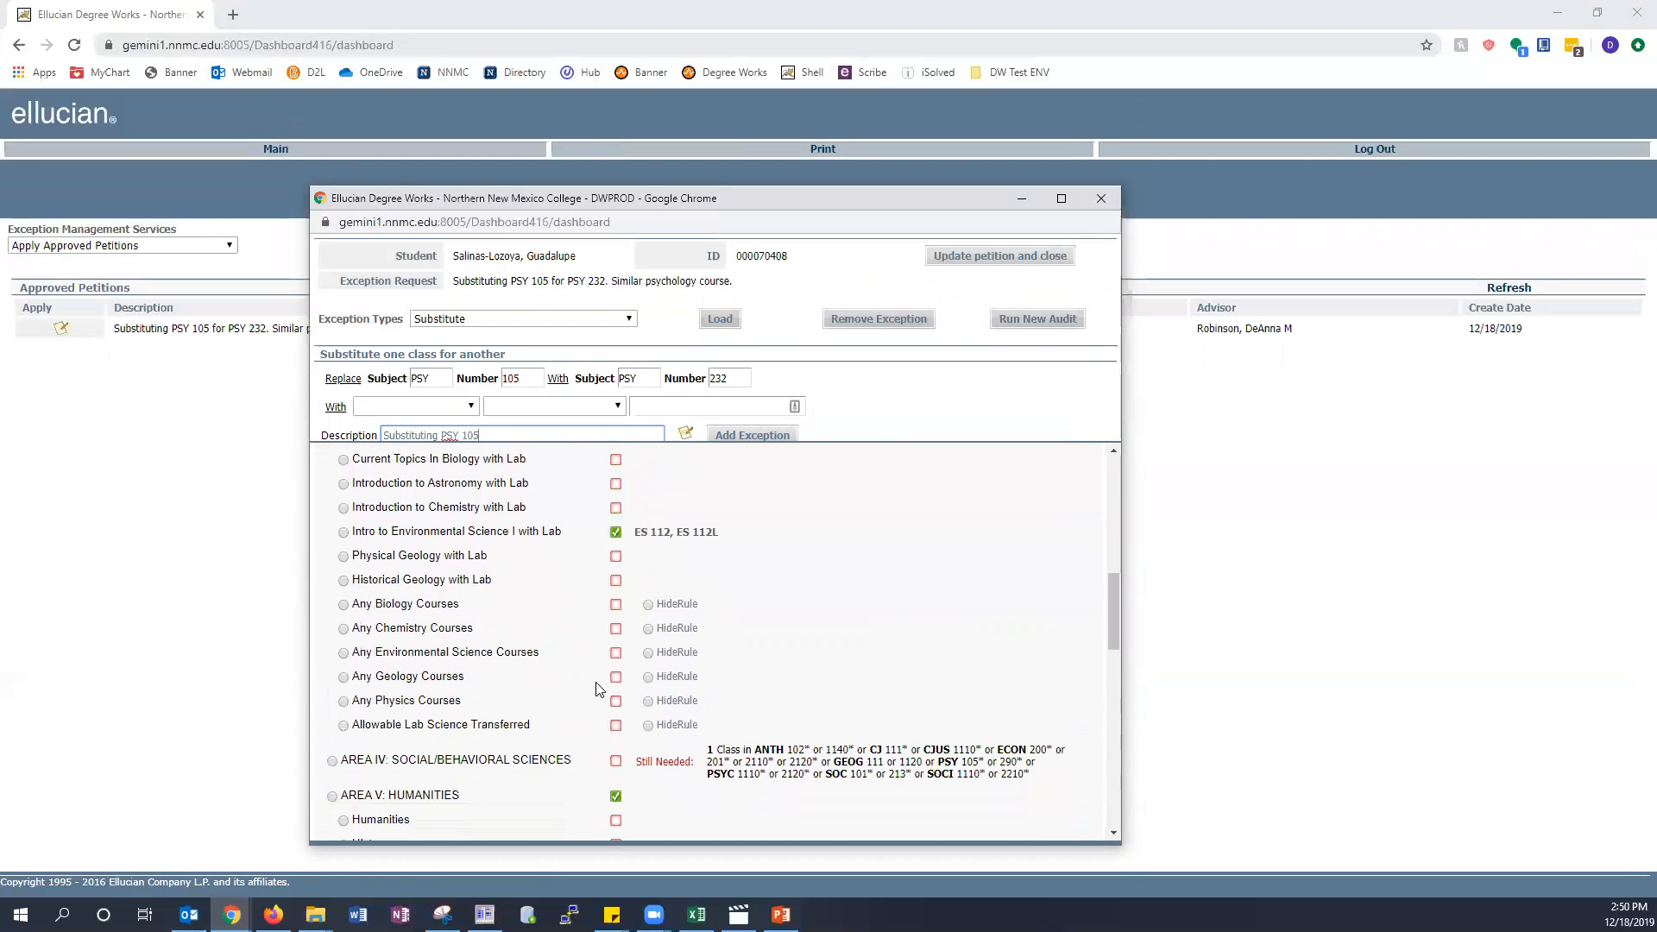
Attach the substitution to AREA IV: SOCIAL/BEHAVIORAL SCIENCES and add the exception.
left_click(333, 674)
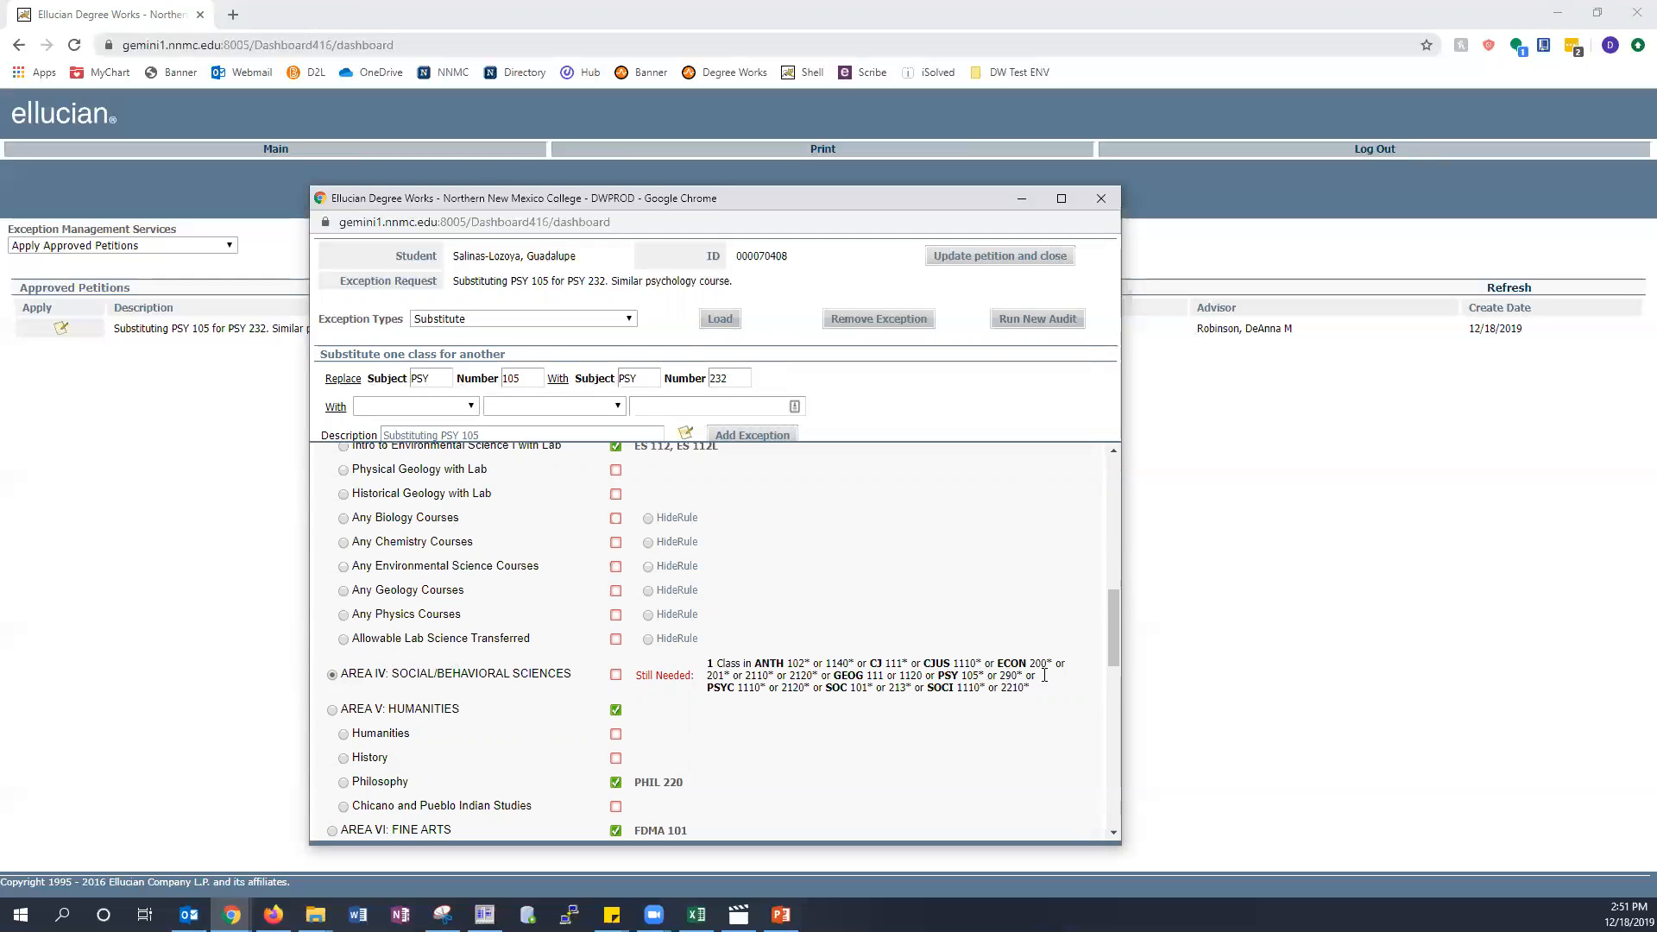
left_click_drag(1116, 614, 1120, 766)
scroll(1120, 760, "down", 1)
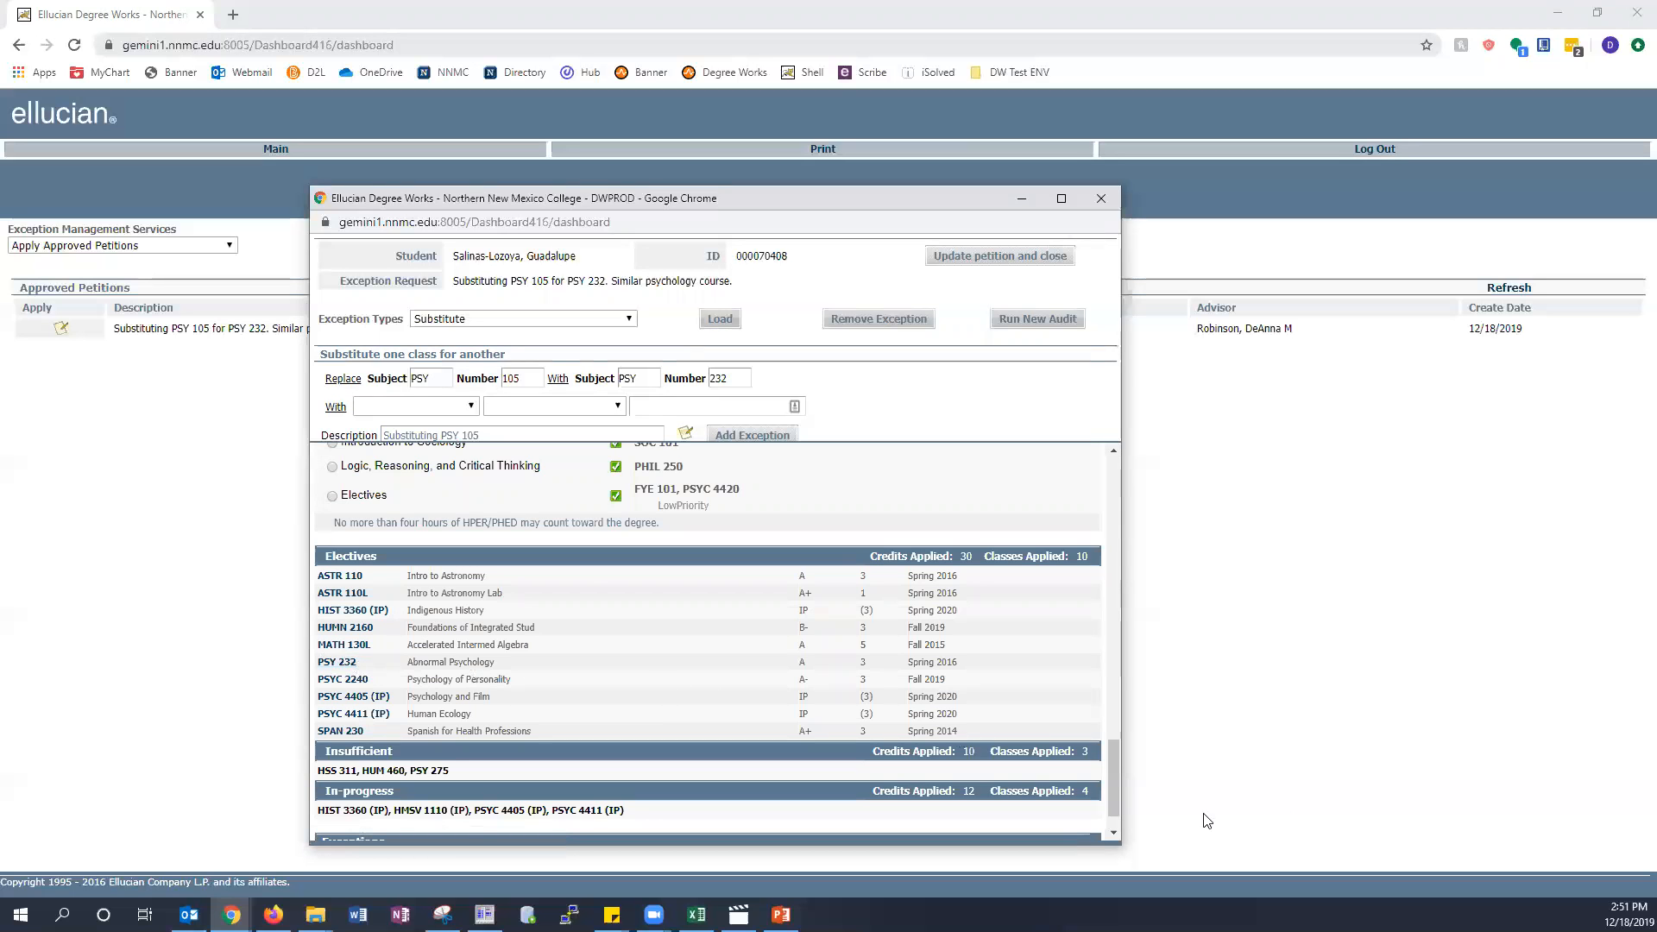
left_click_drag(1110, 749, 1112, 600)
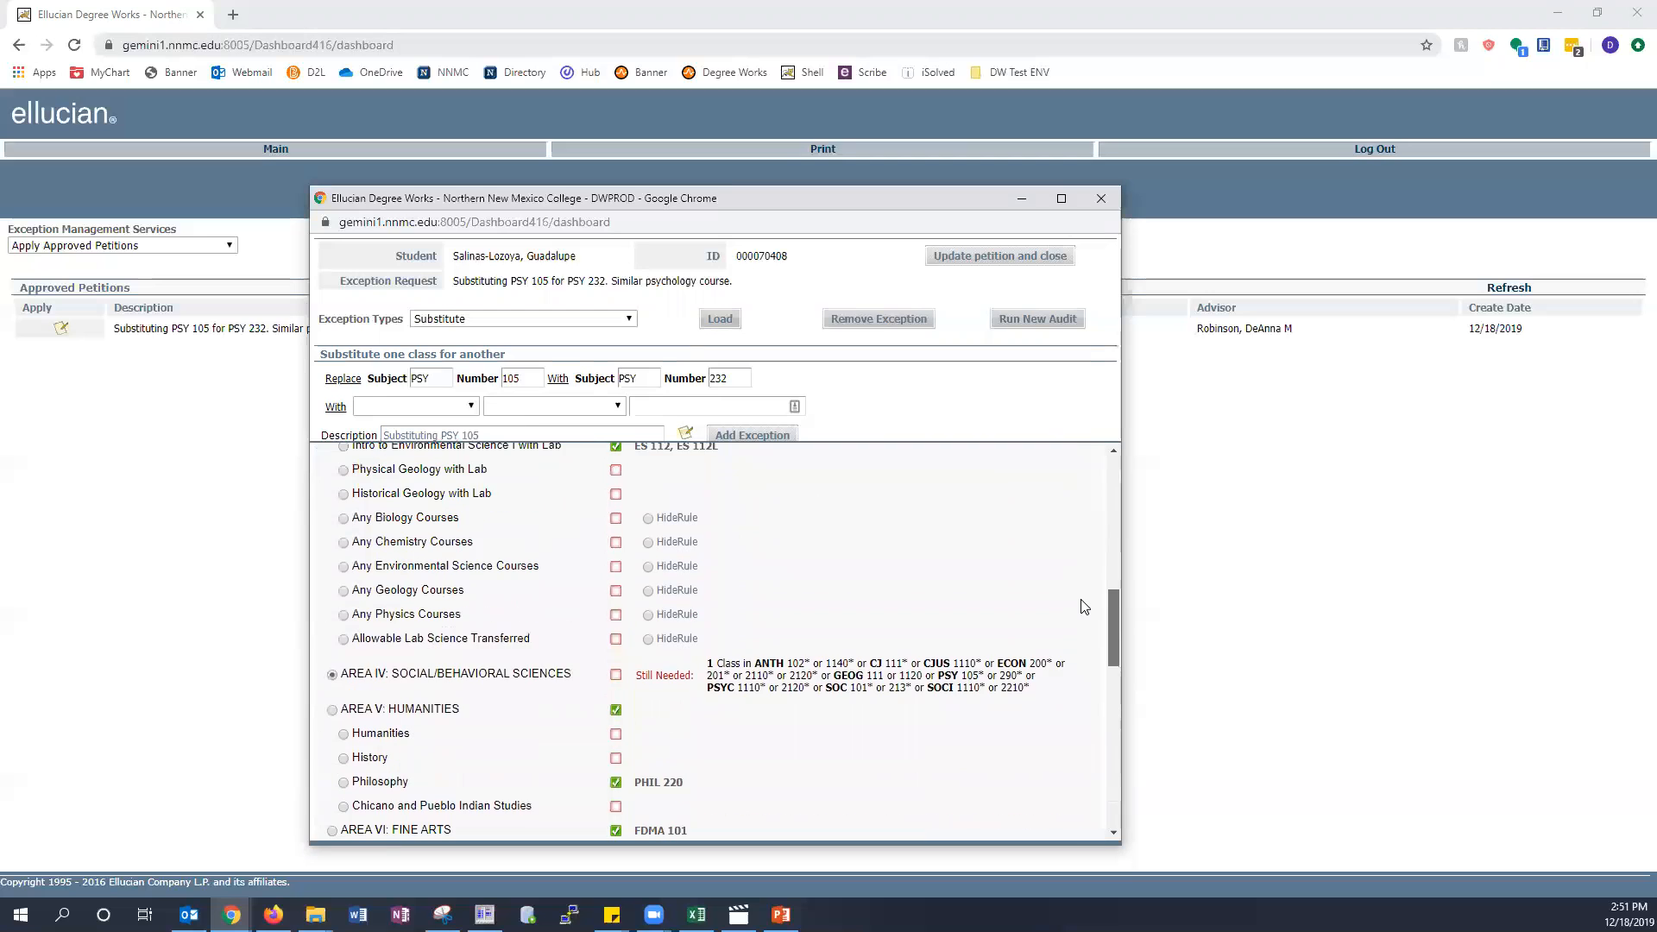
left_click(753, 434)
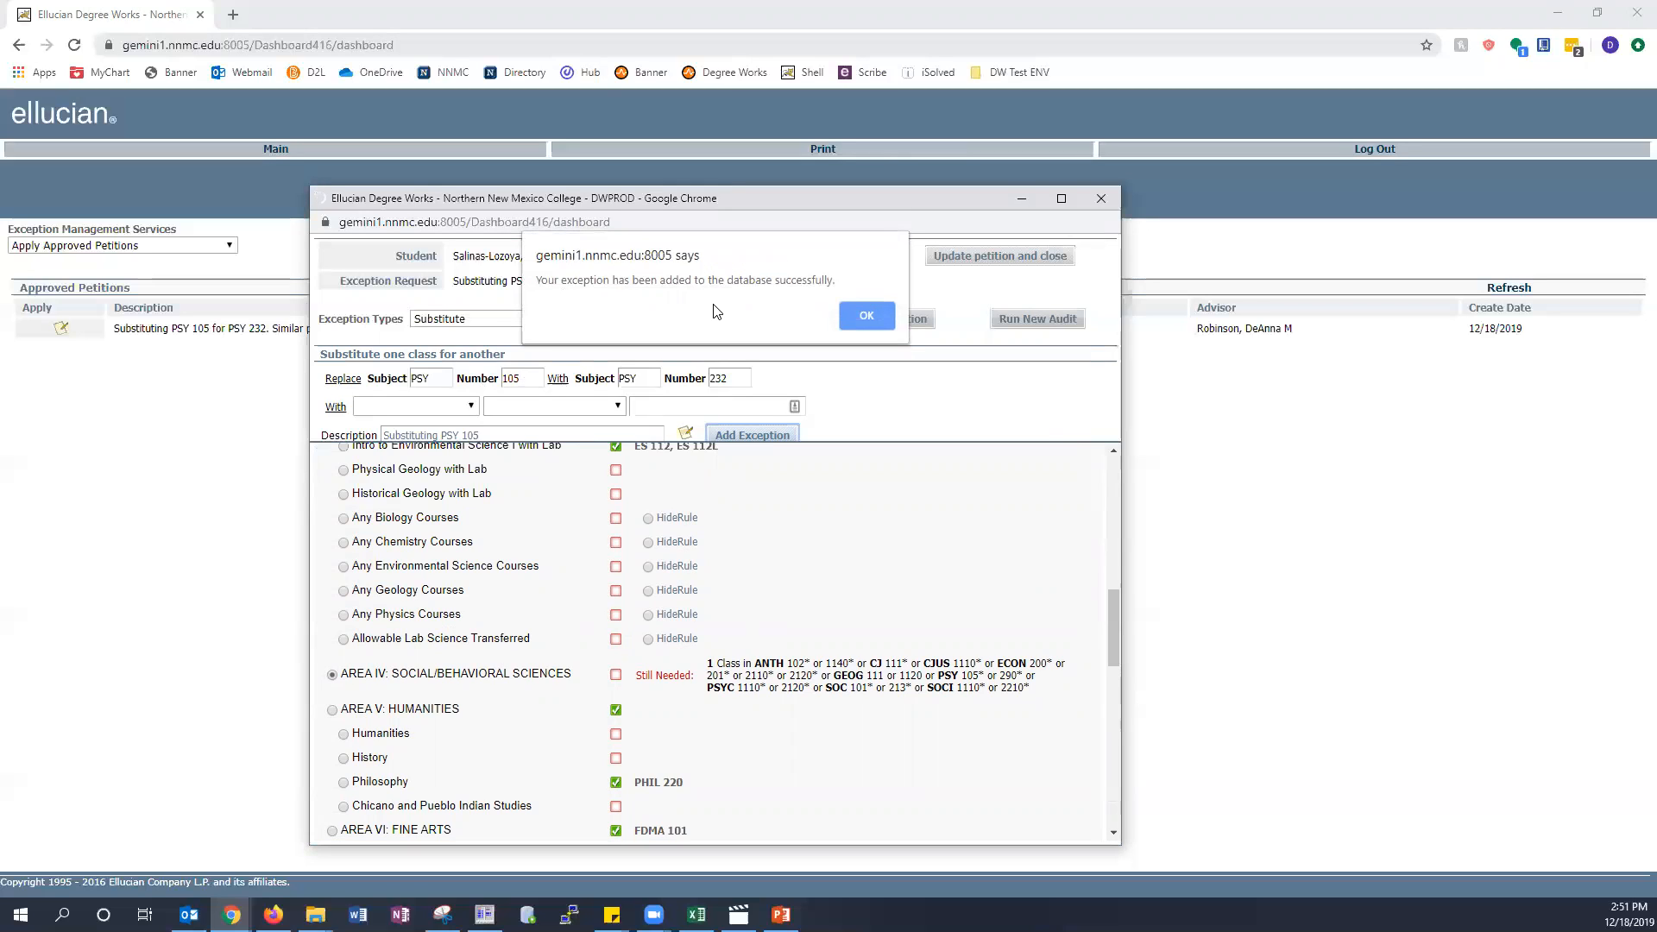
Acknowledge the saved exception, close the petition window, and return to the Main dashboard.
left_click(863, 318)
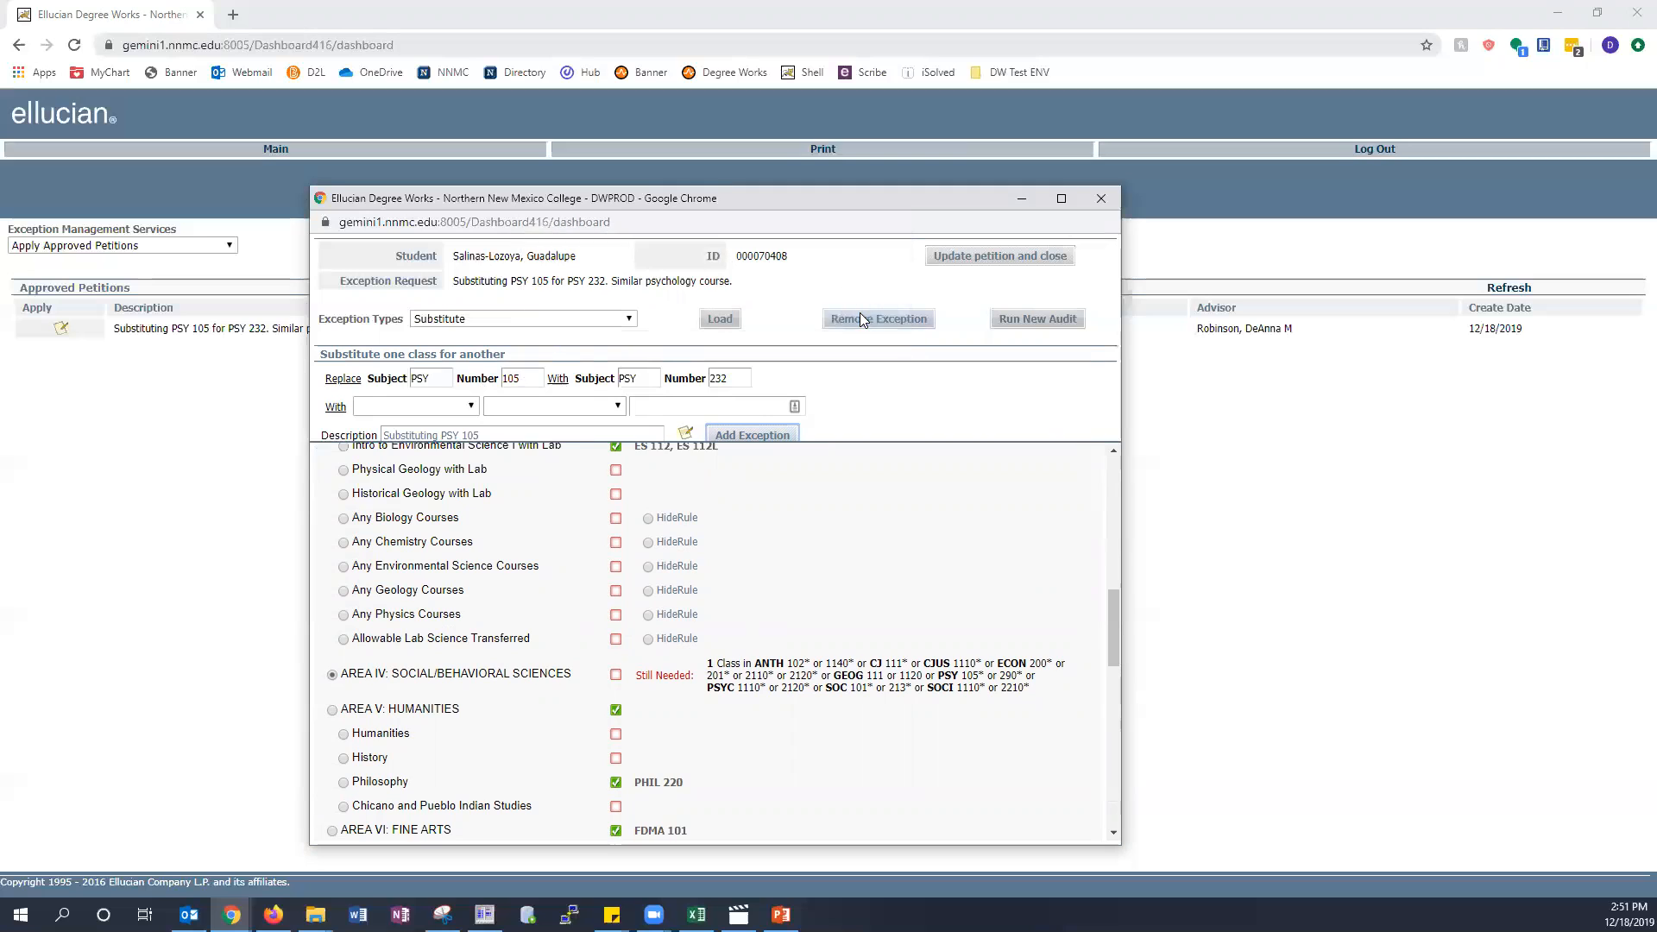
left_click(1103, 199)
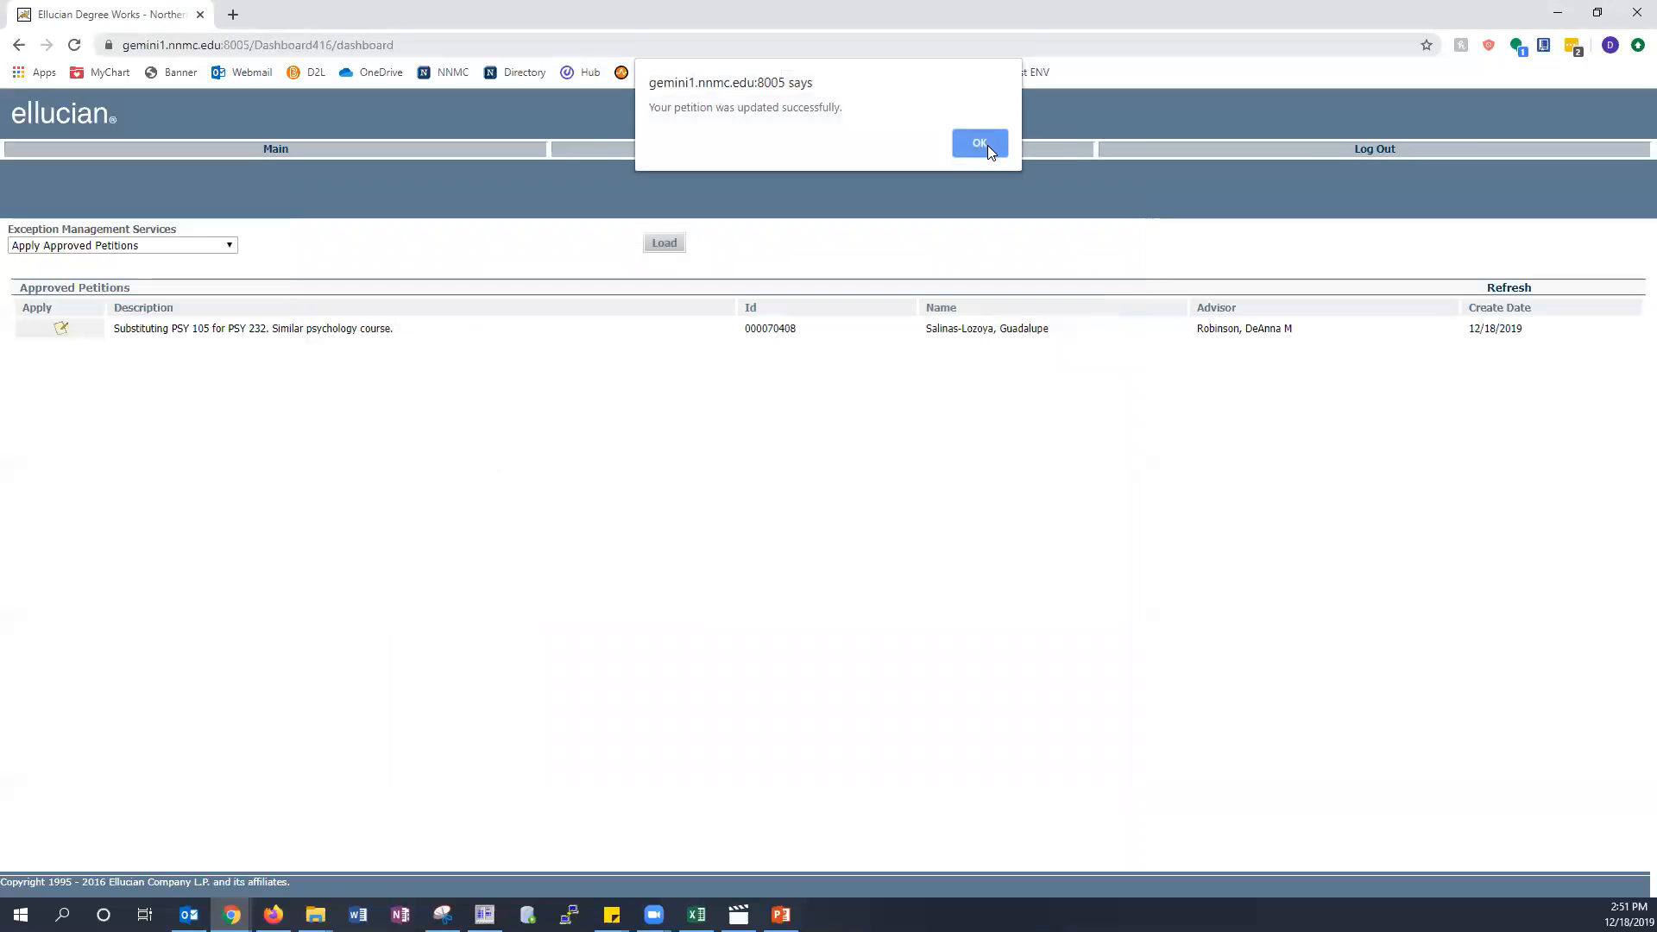
left_click(980, 143)
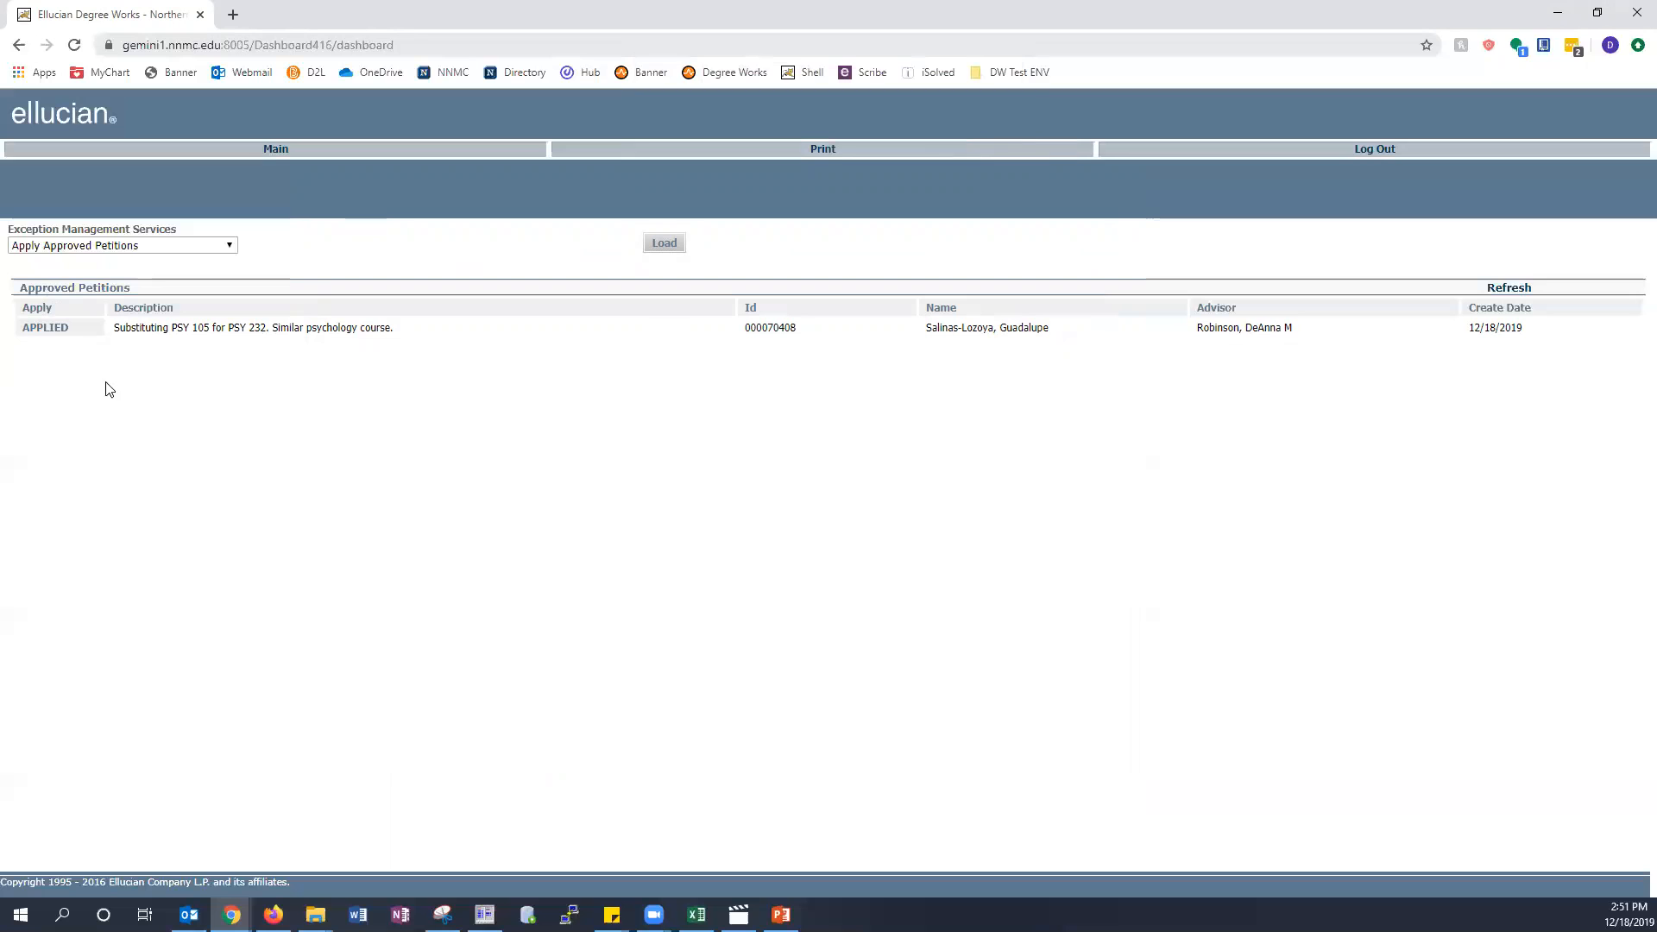
left_click(278, 152)
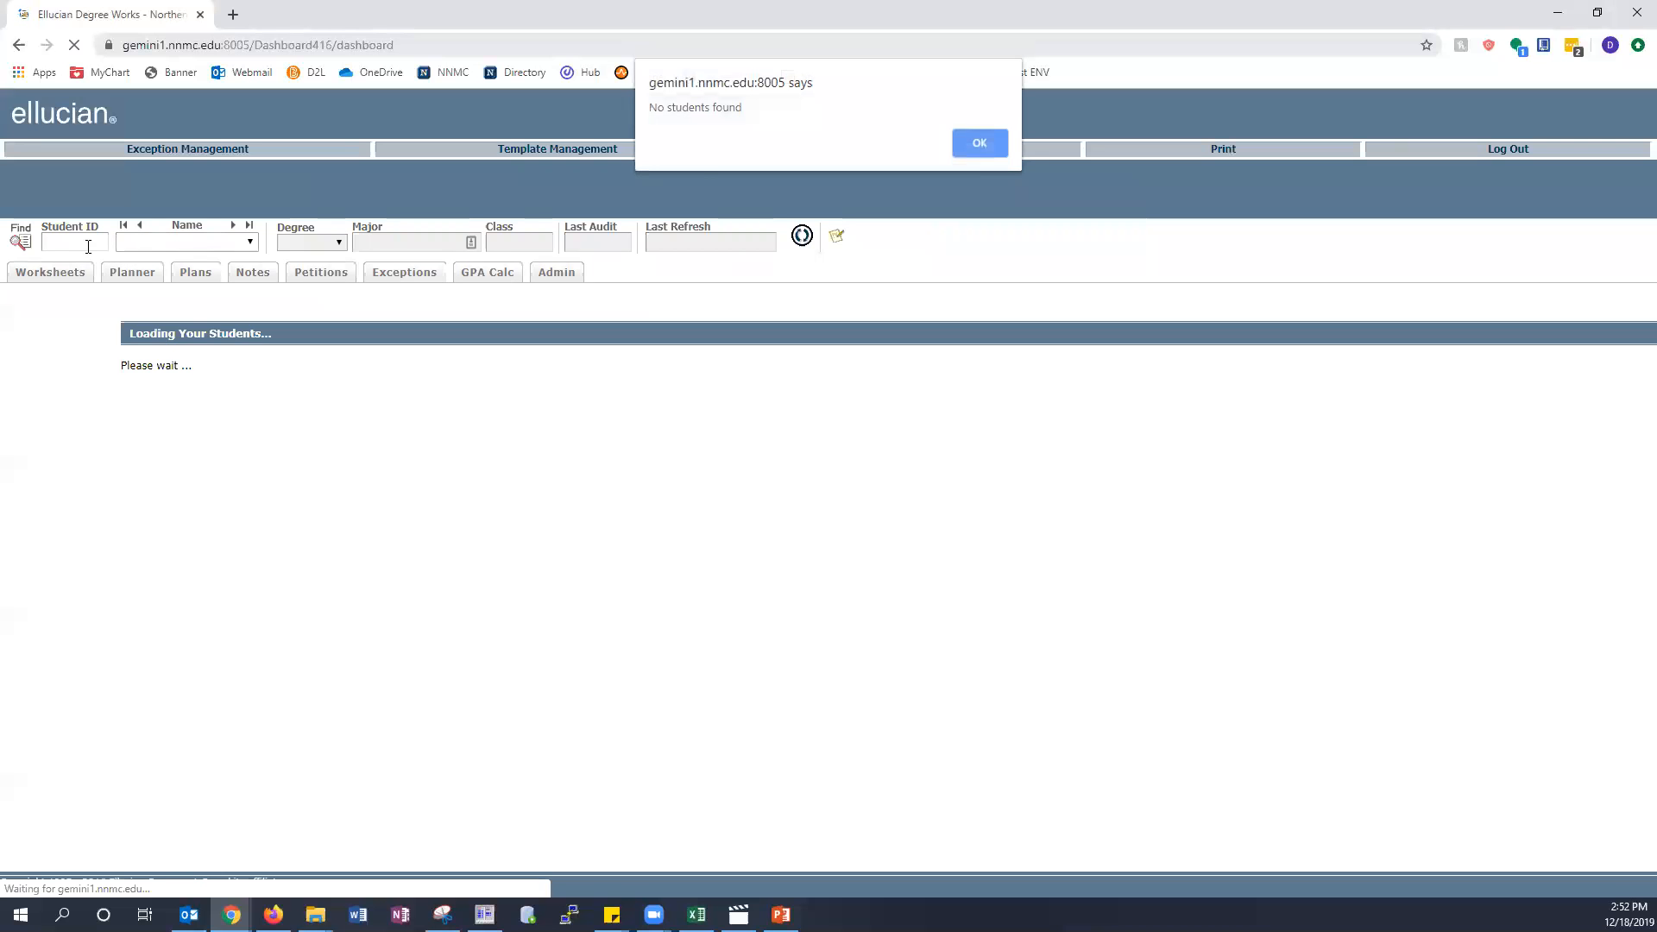
Dismiss the alert, enter the student's ID, and process a fresh audit.
left_click(977, 141)
left_click(69, 242)
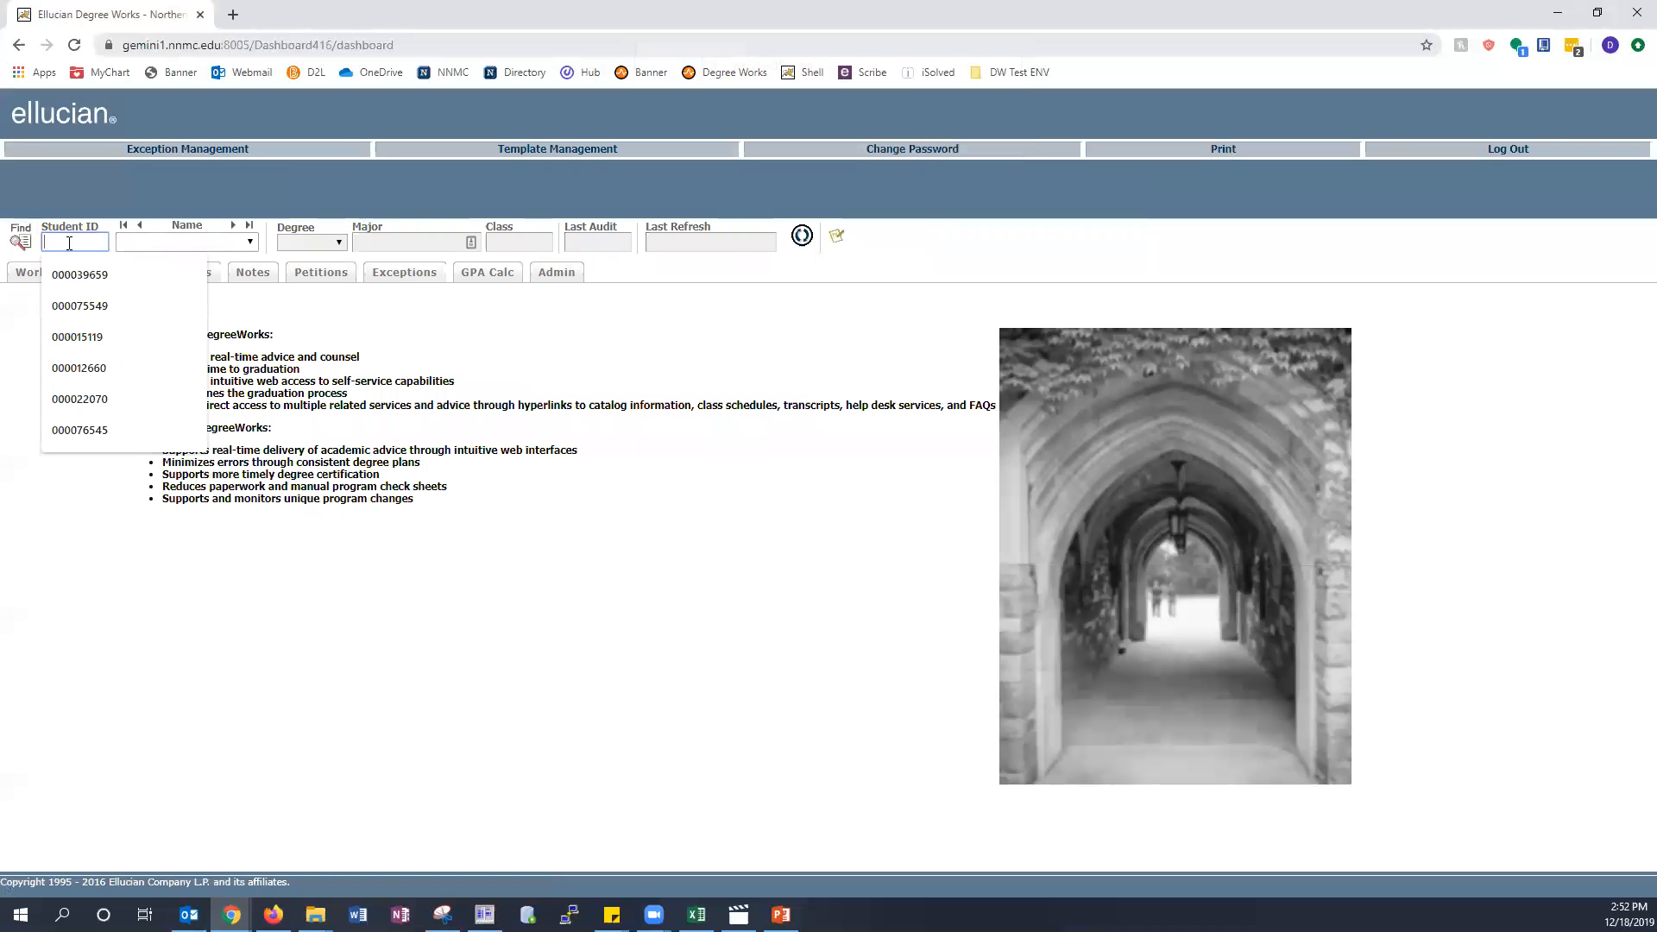
type("000070408")
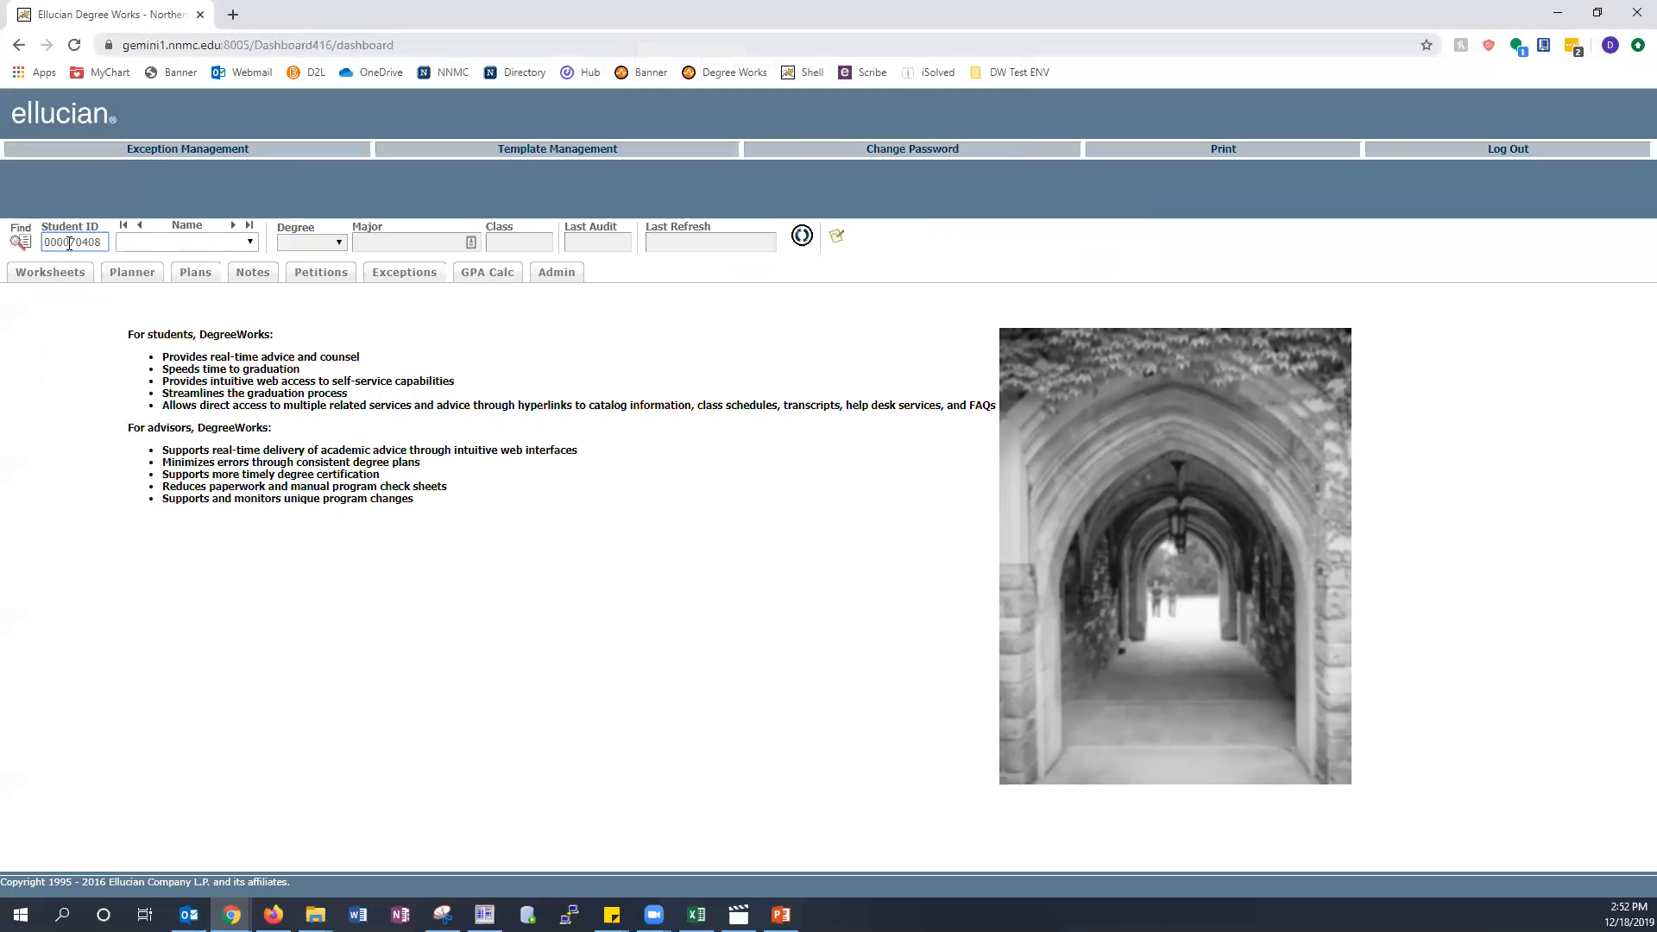
key("Return")
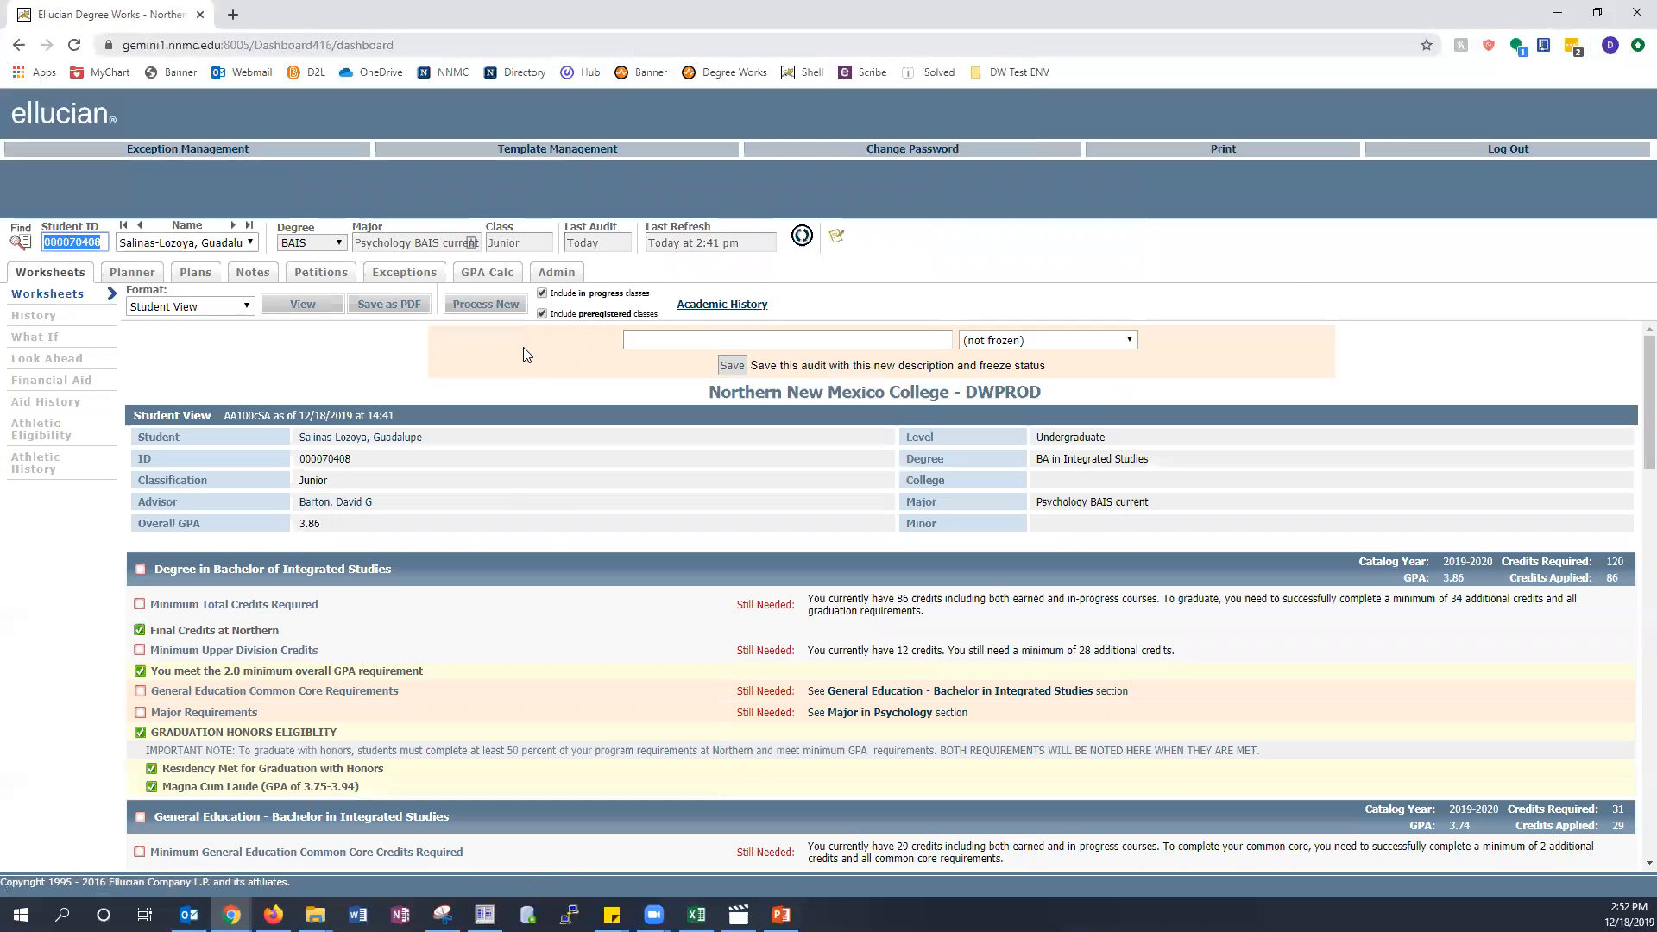
left_click(494, 307)
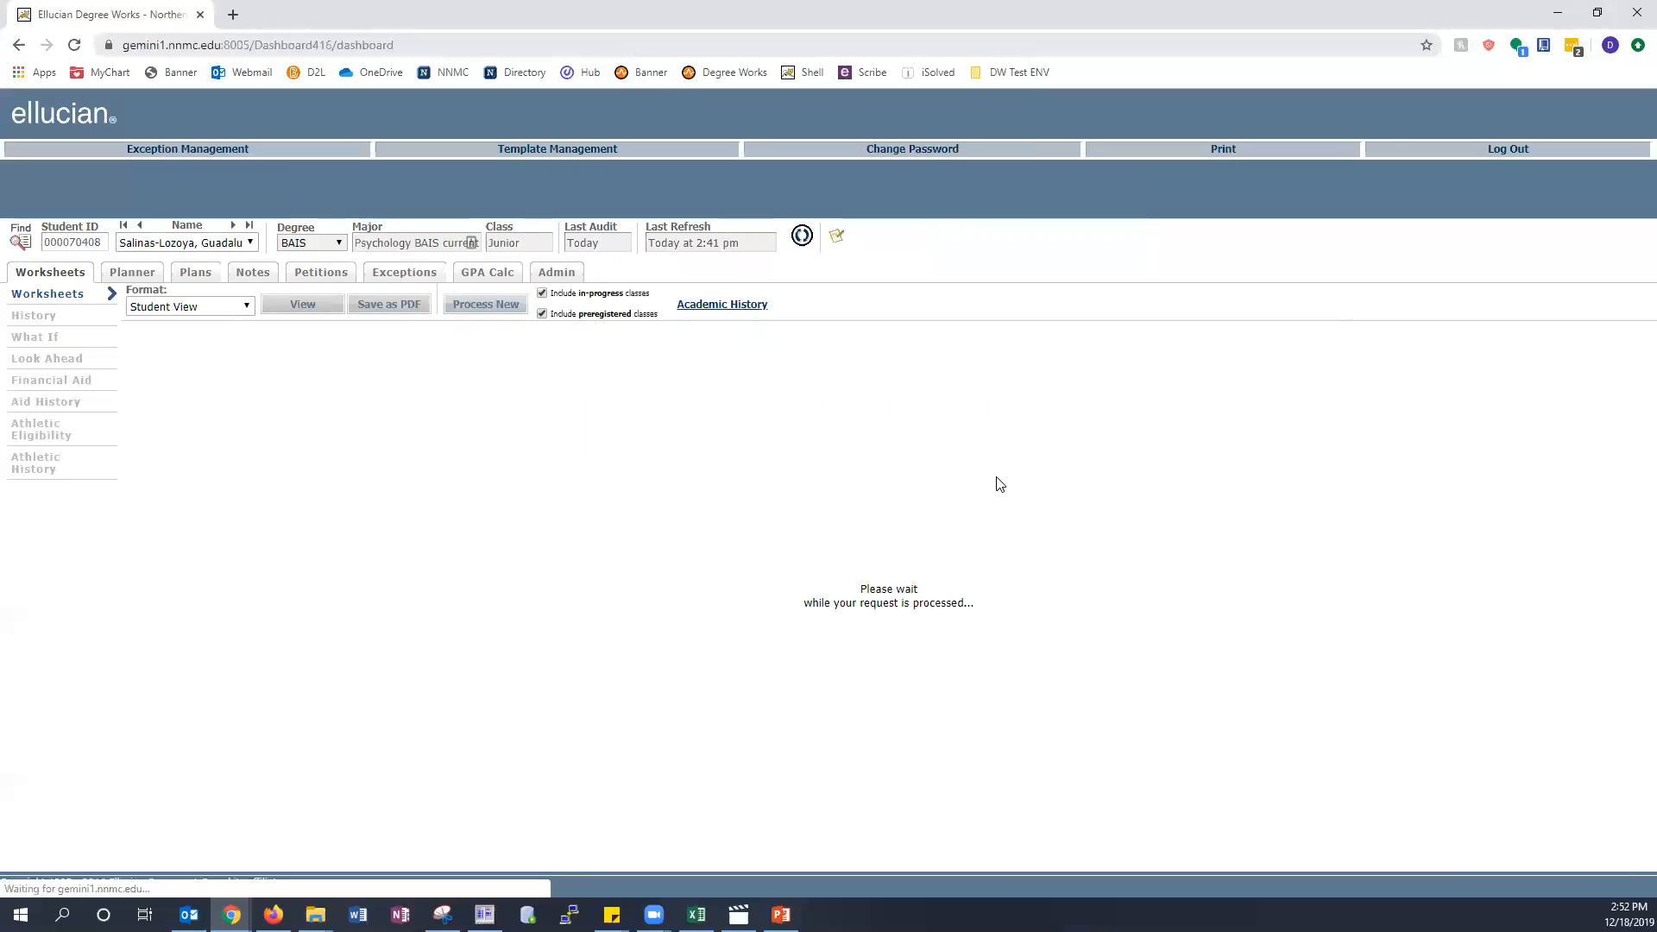
Switch the audit's degree to AA (Associate in Arts) and review the worksheet.
left_click(337, 242)
left_click(337, 273)
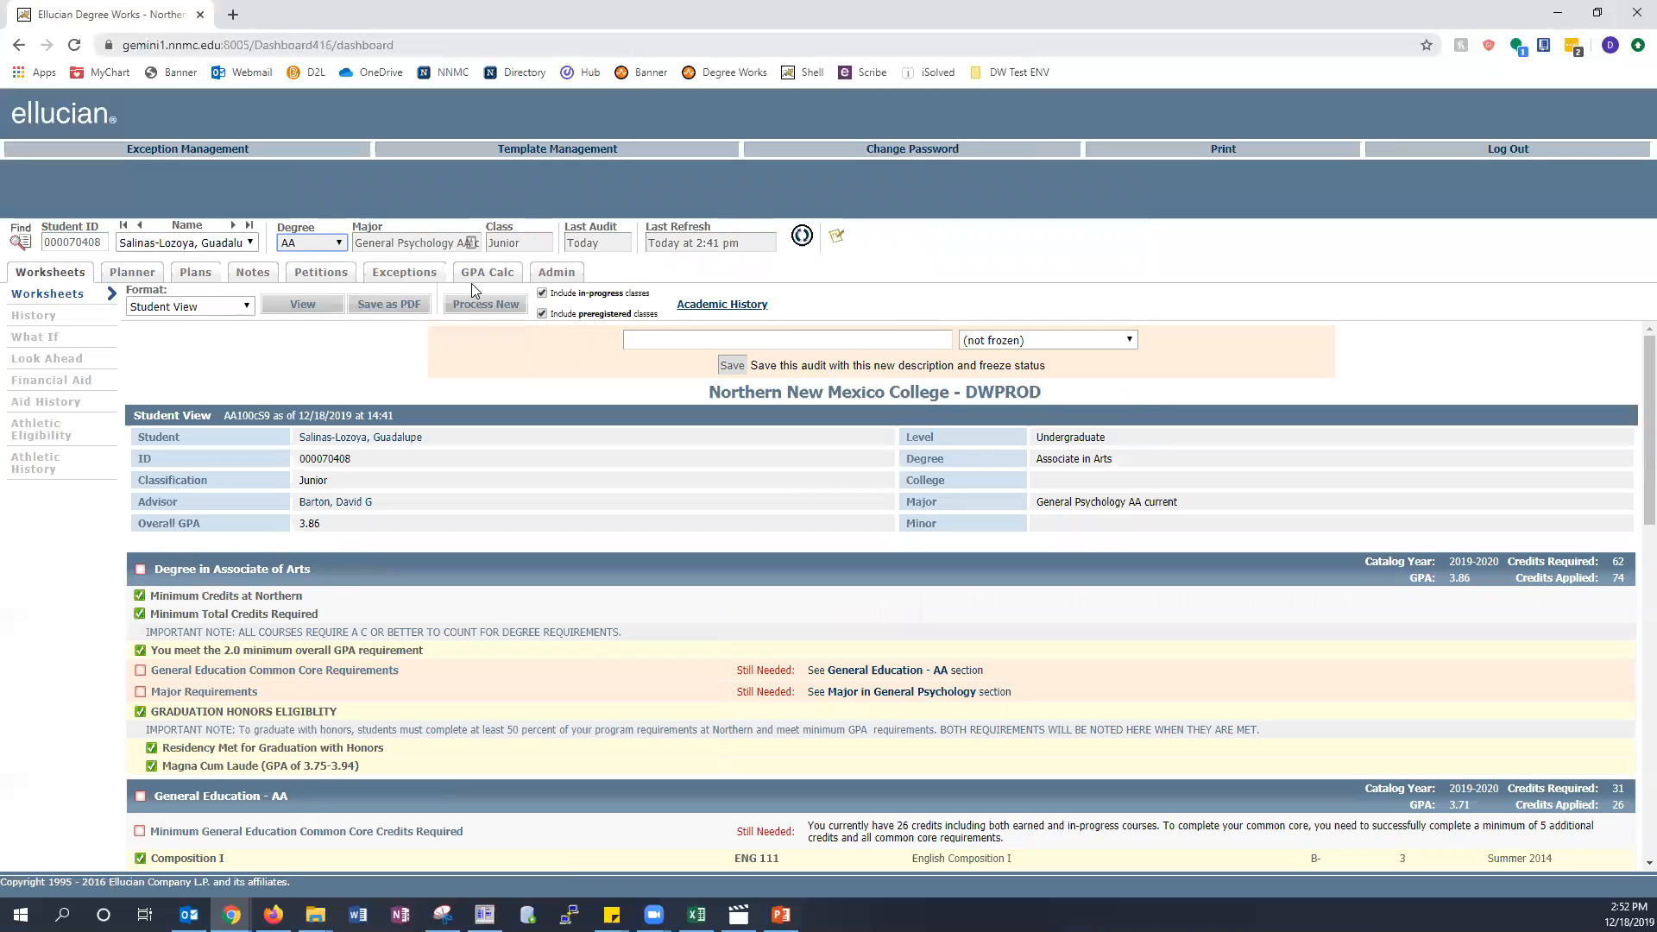
scroll(431, 336, "down", 8)
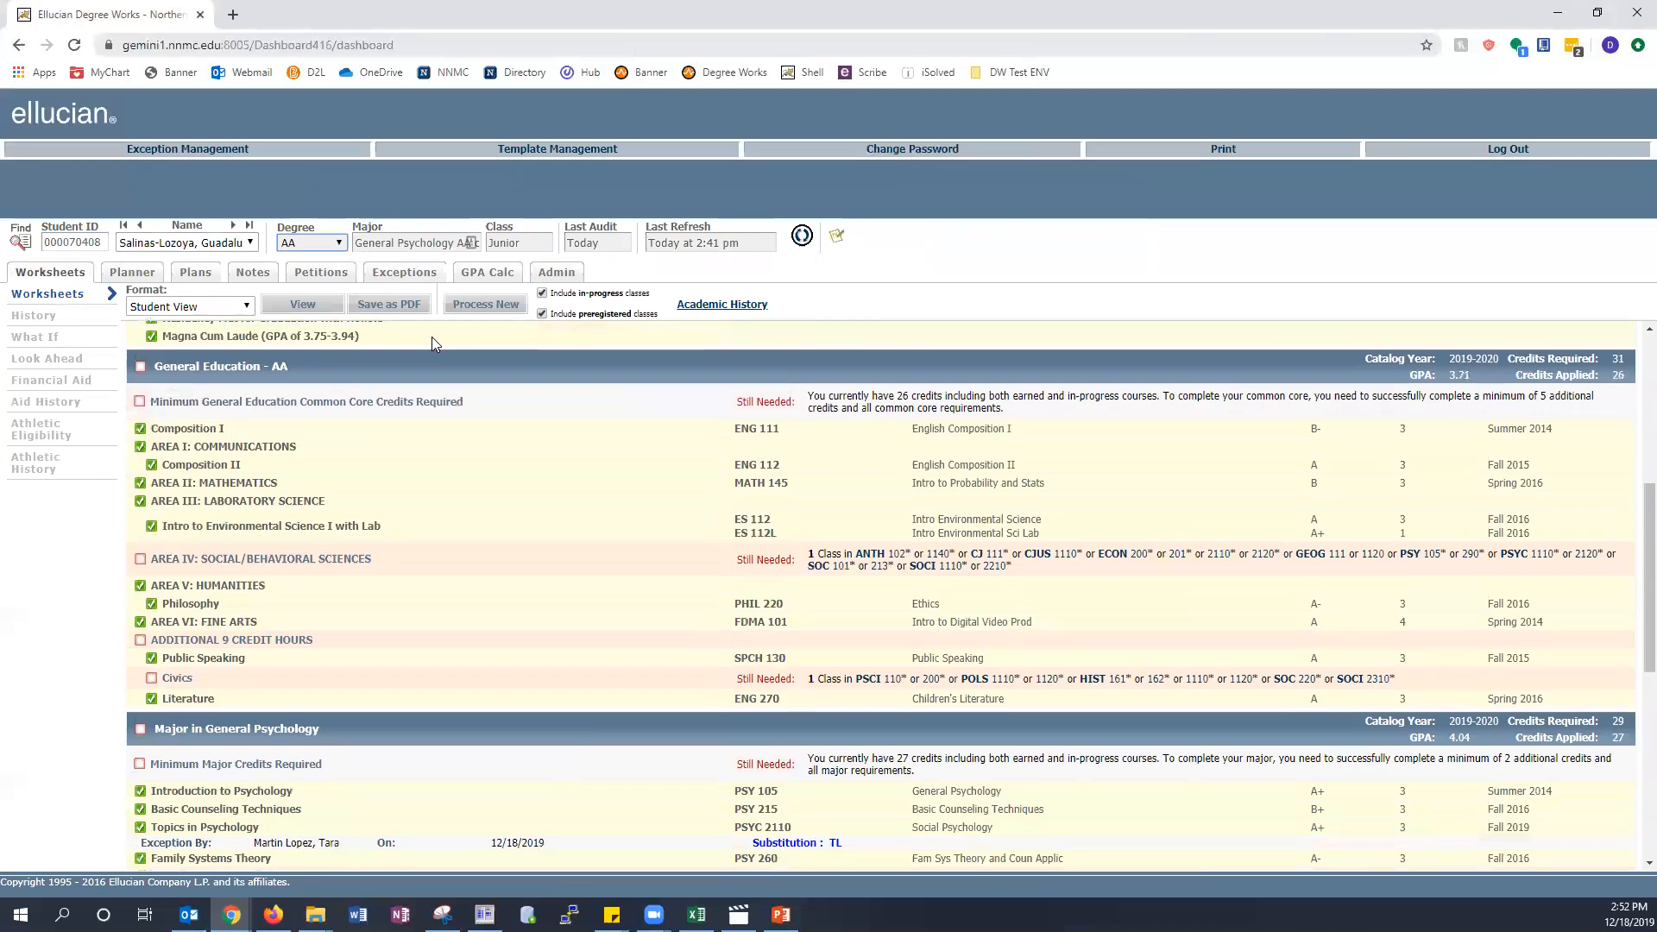
scroll(436, 344, "up", 3)
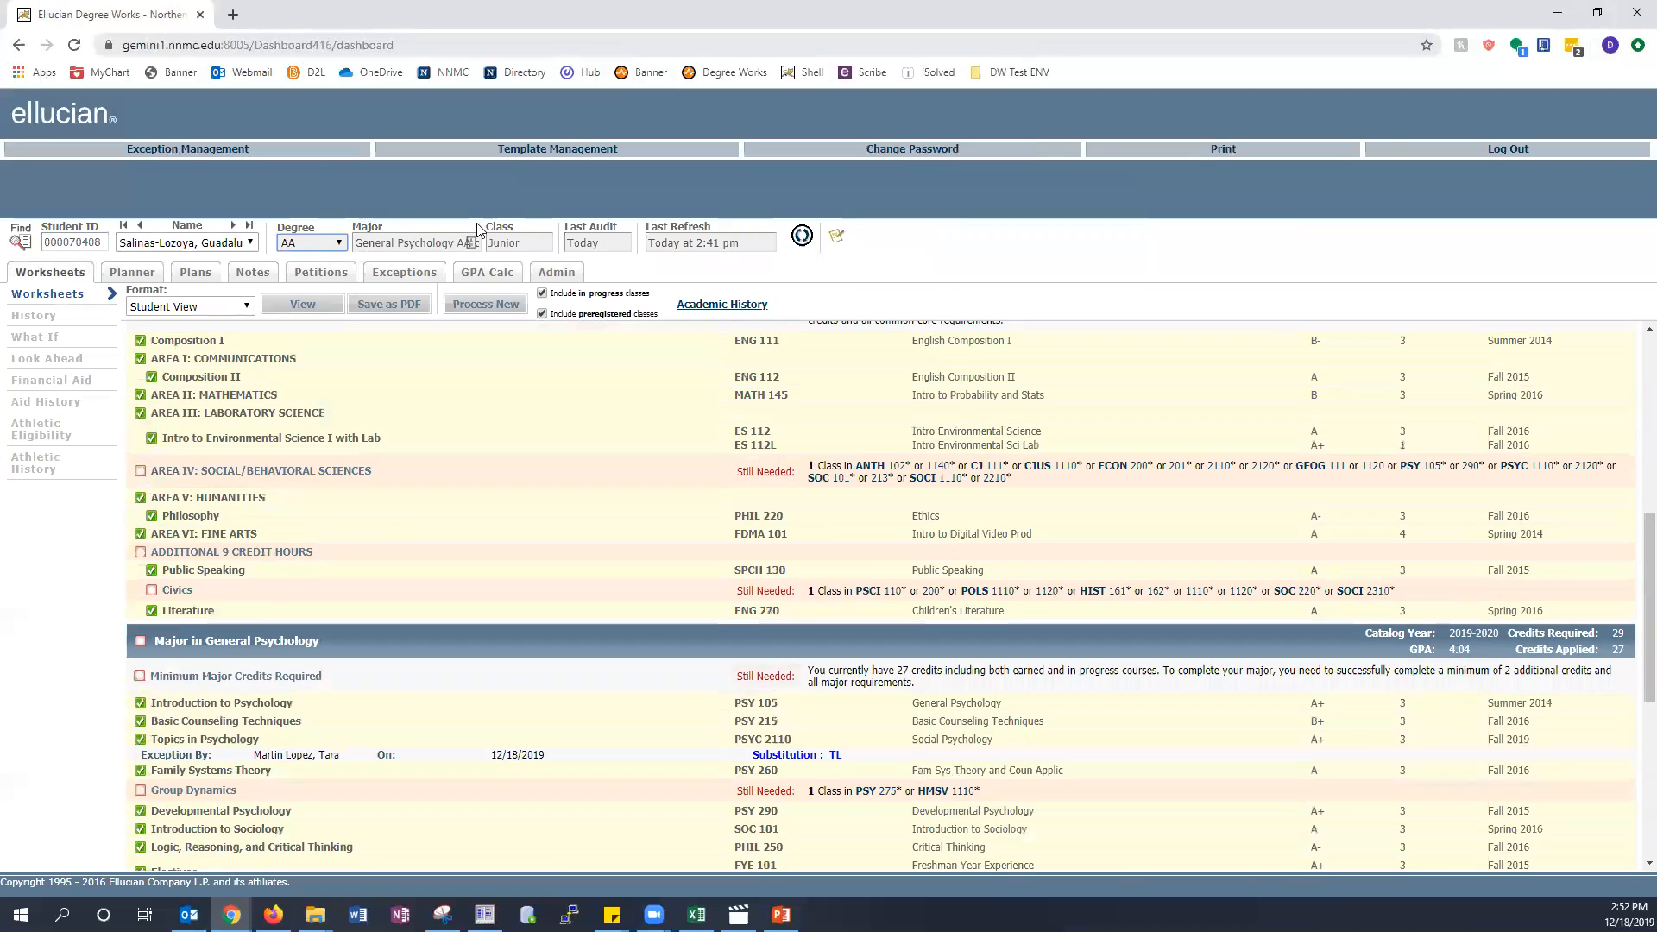
Reprocess the AA audit and scroll to Area IV showing PSY 232 via substitution.
left_click(504, 305)
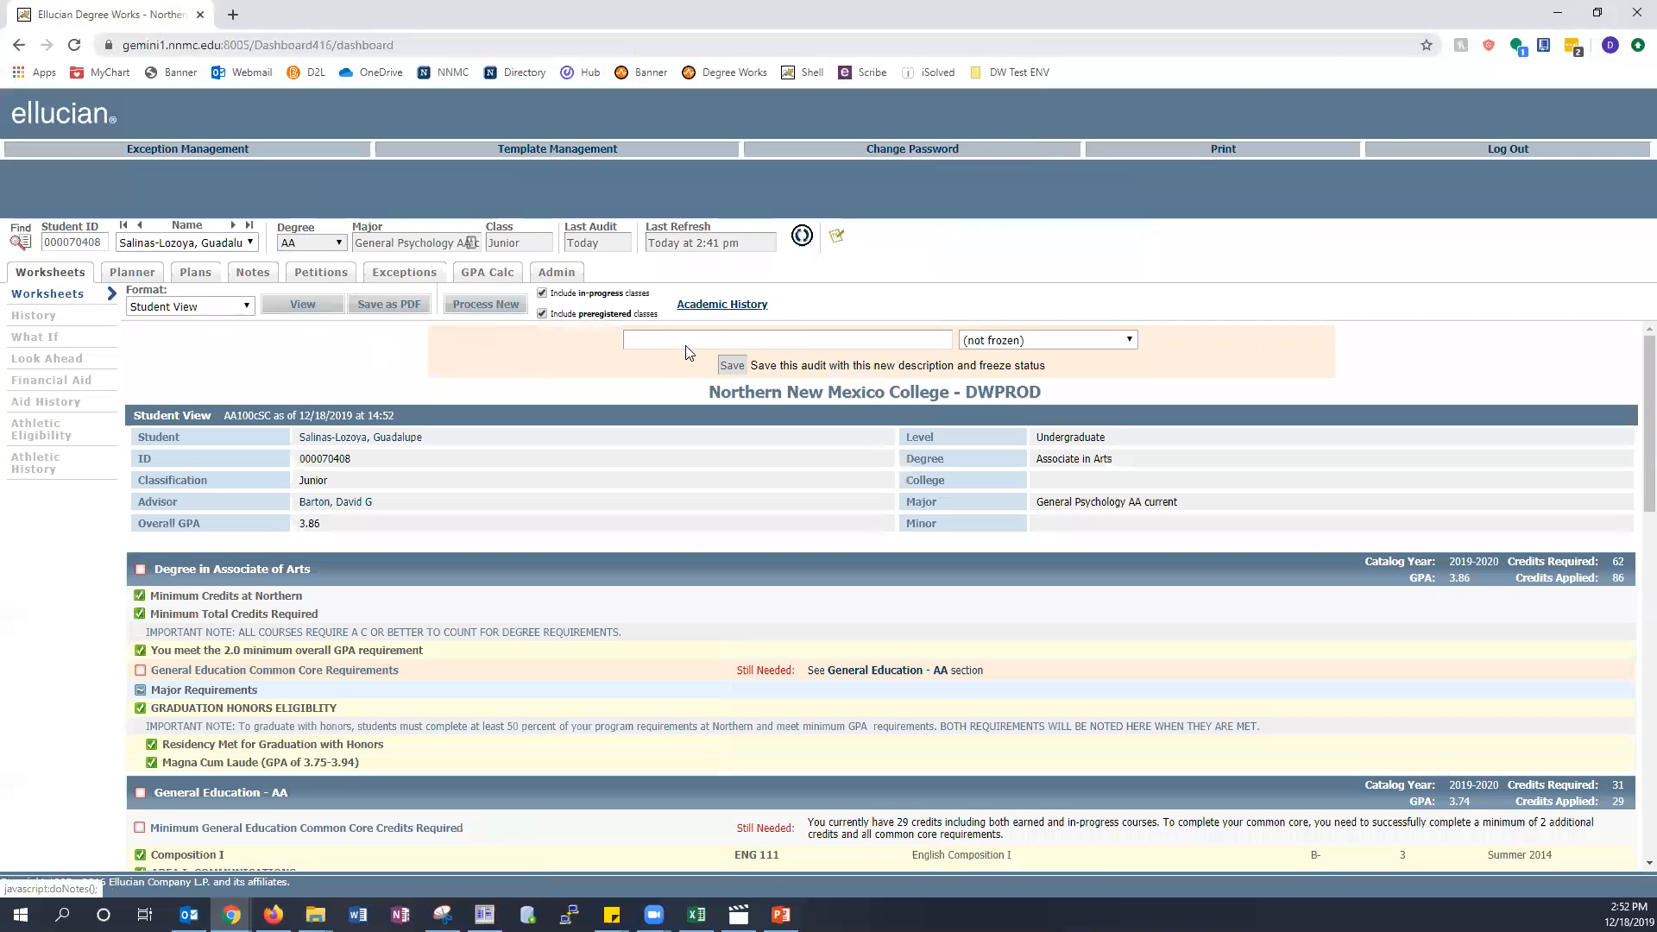
scroll(693, 387, "down", 3)
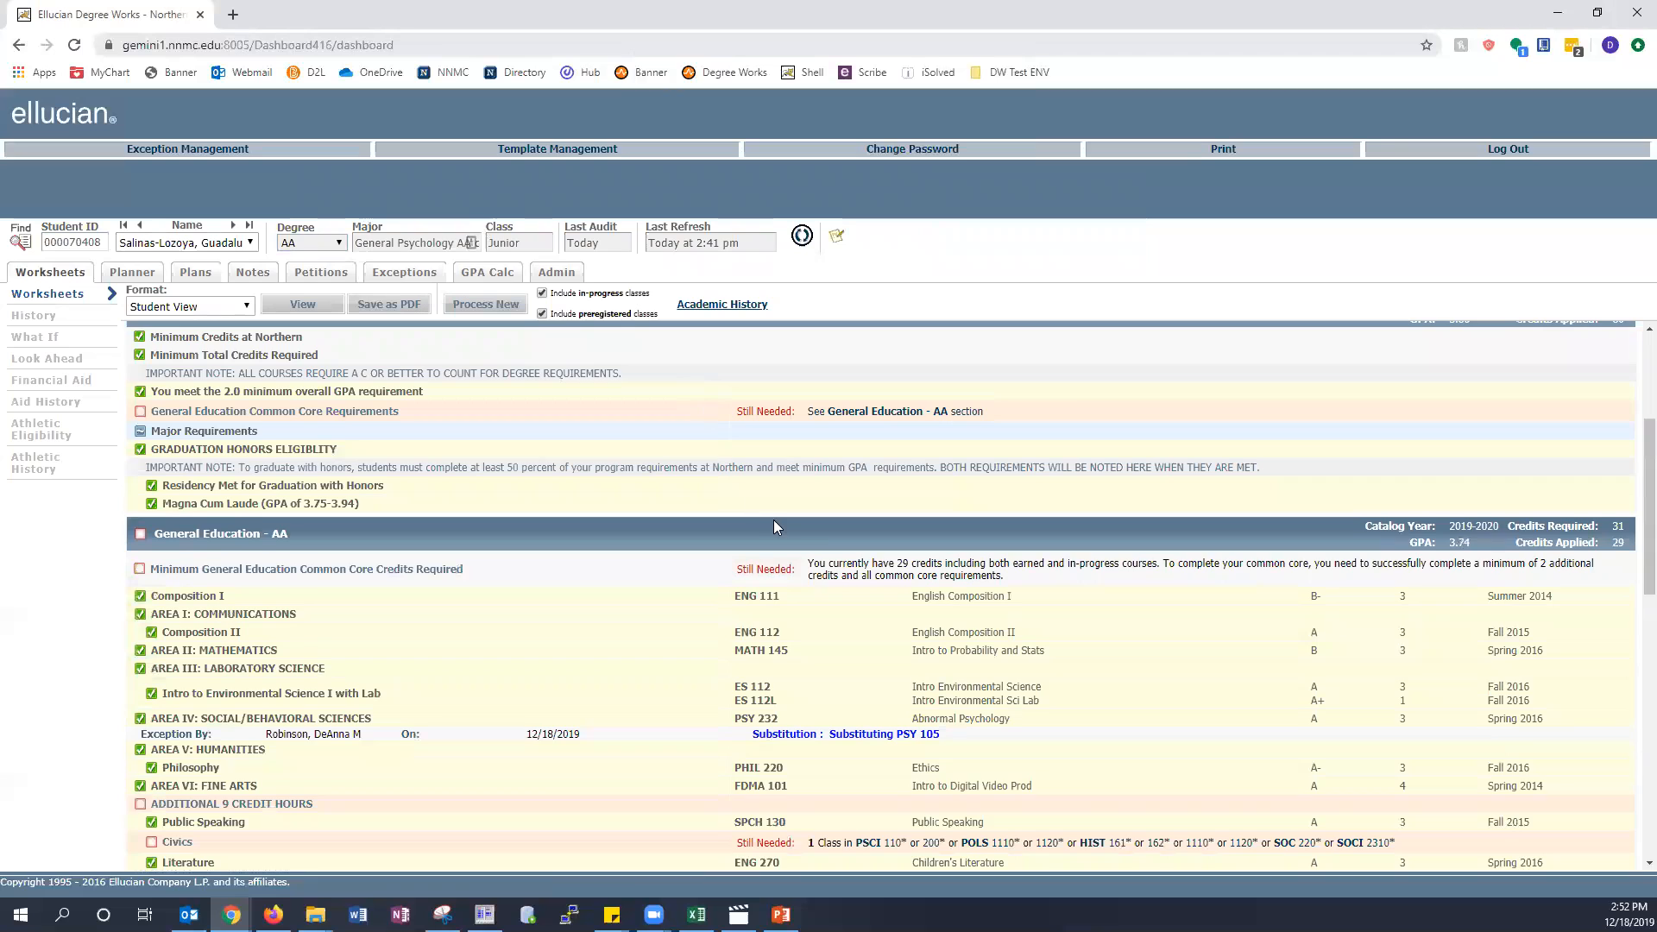
scroll(773, 519, "down", 1)
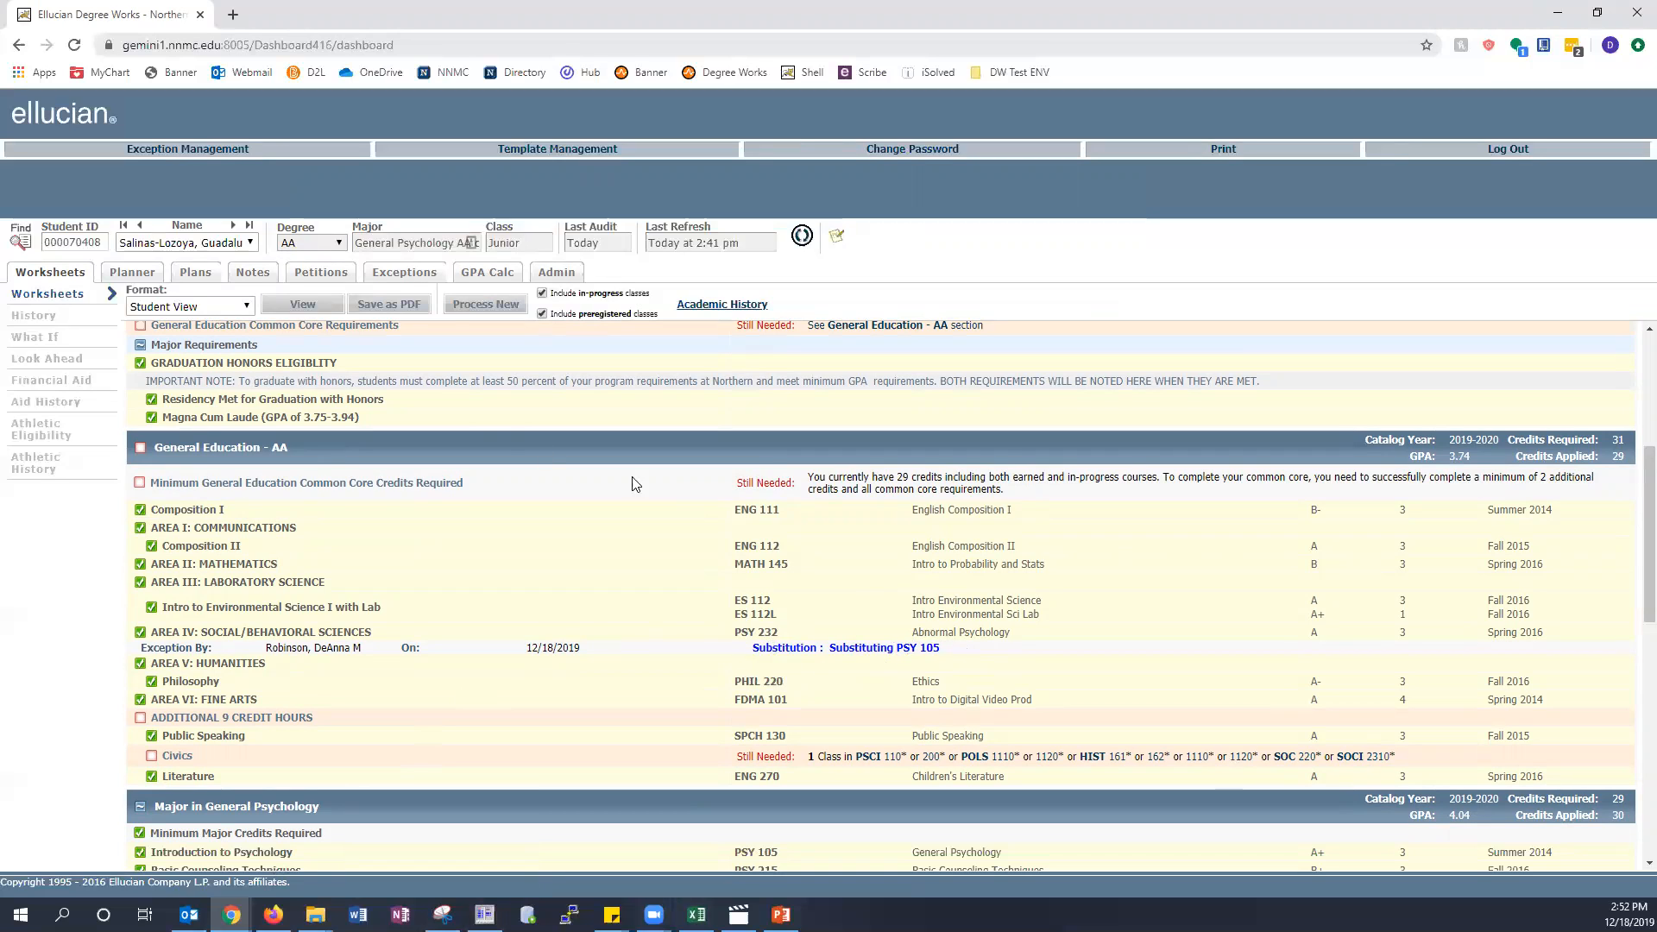
Remove the Substituting PSY 105 exception from the student's exceptions list.
left_click(411, 272)
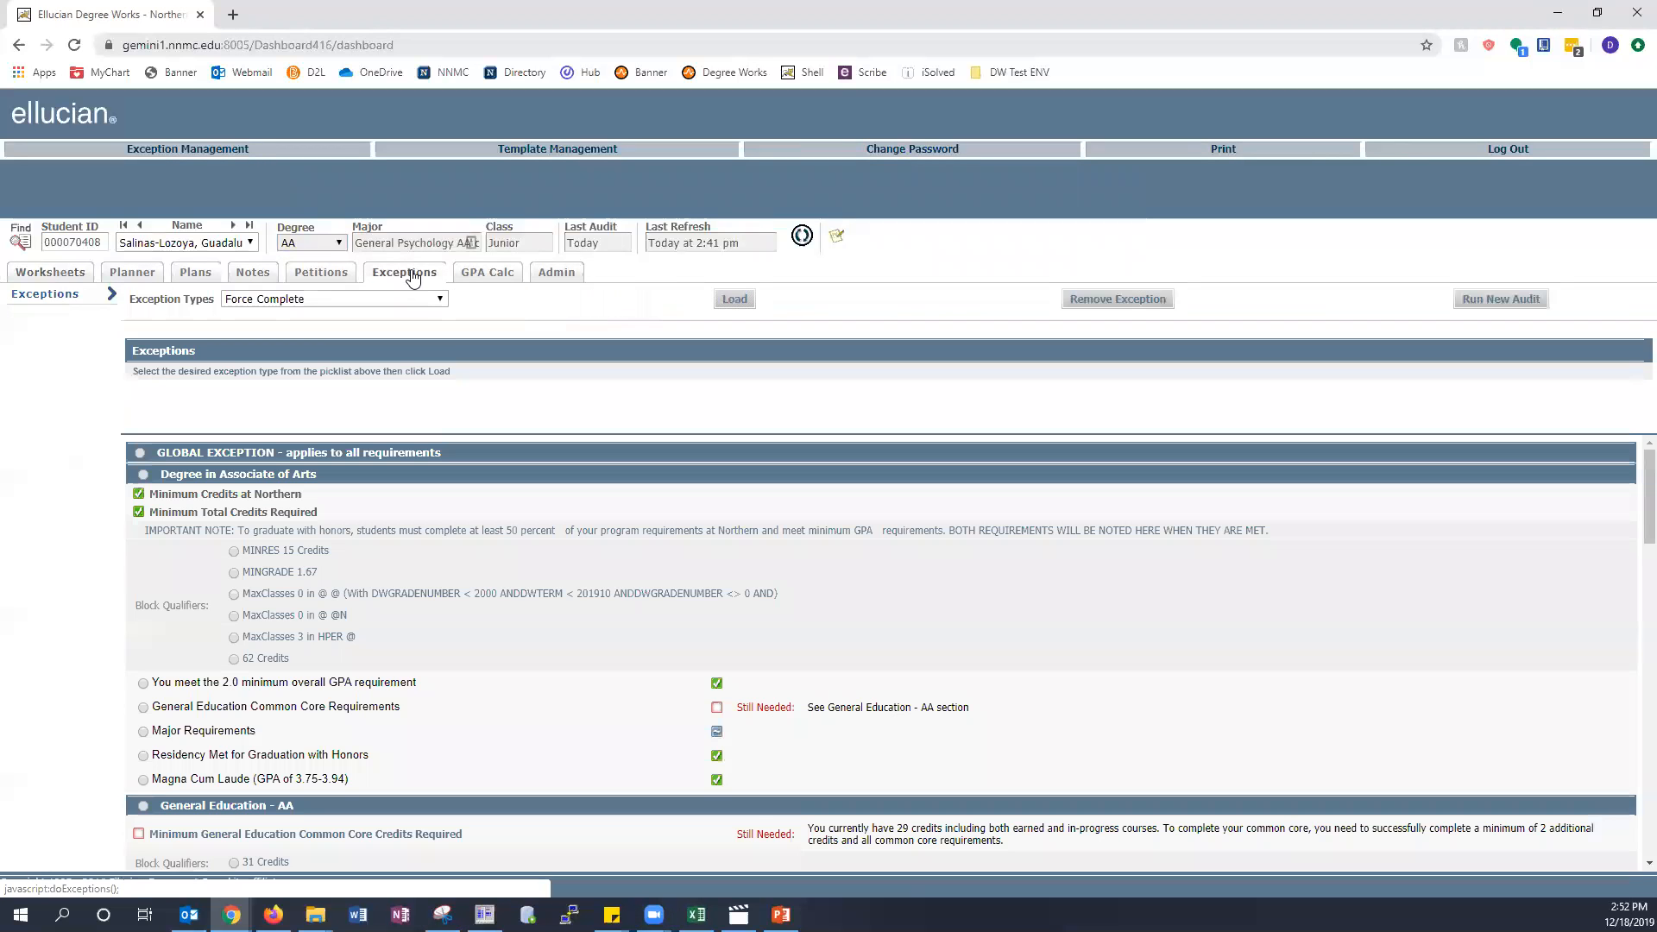
scroll(454, 506, "down", 15)
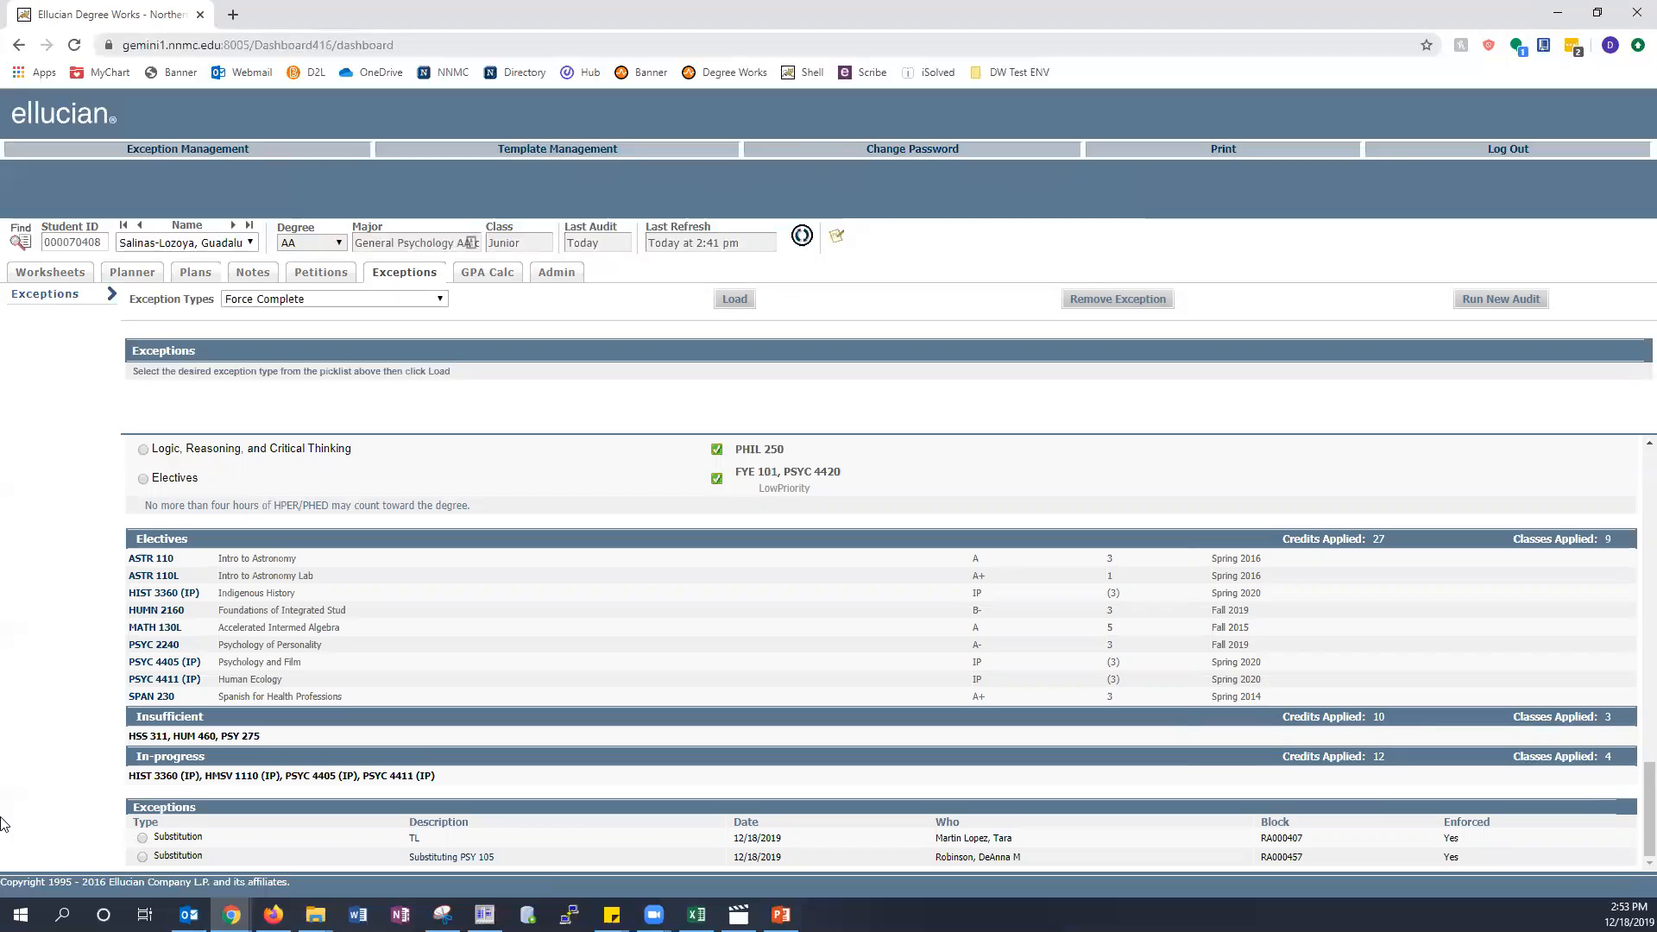
left_click(143, 857)
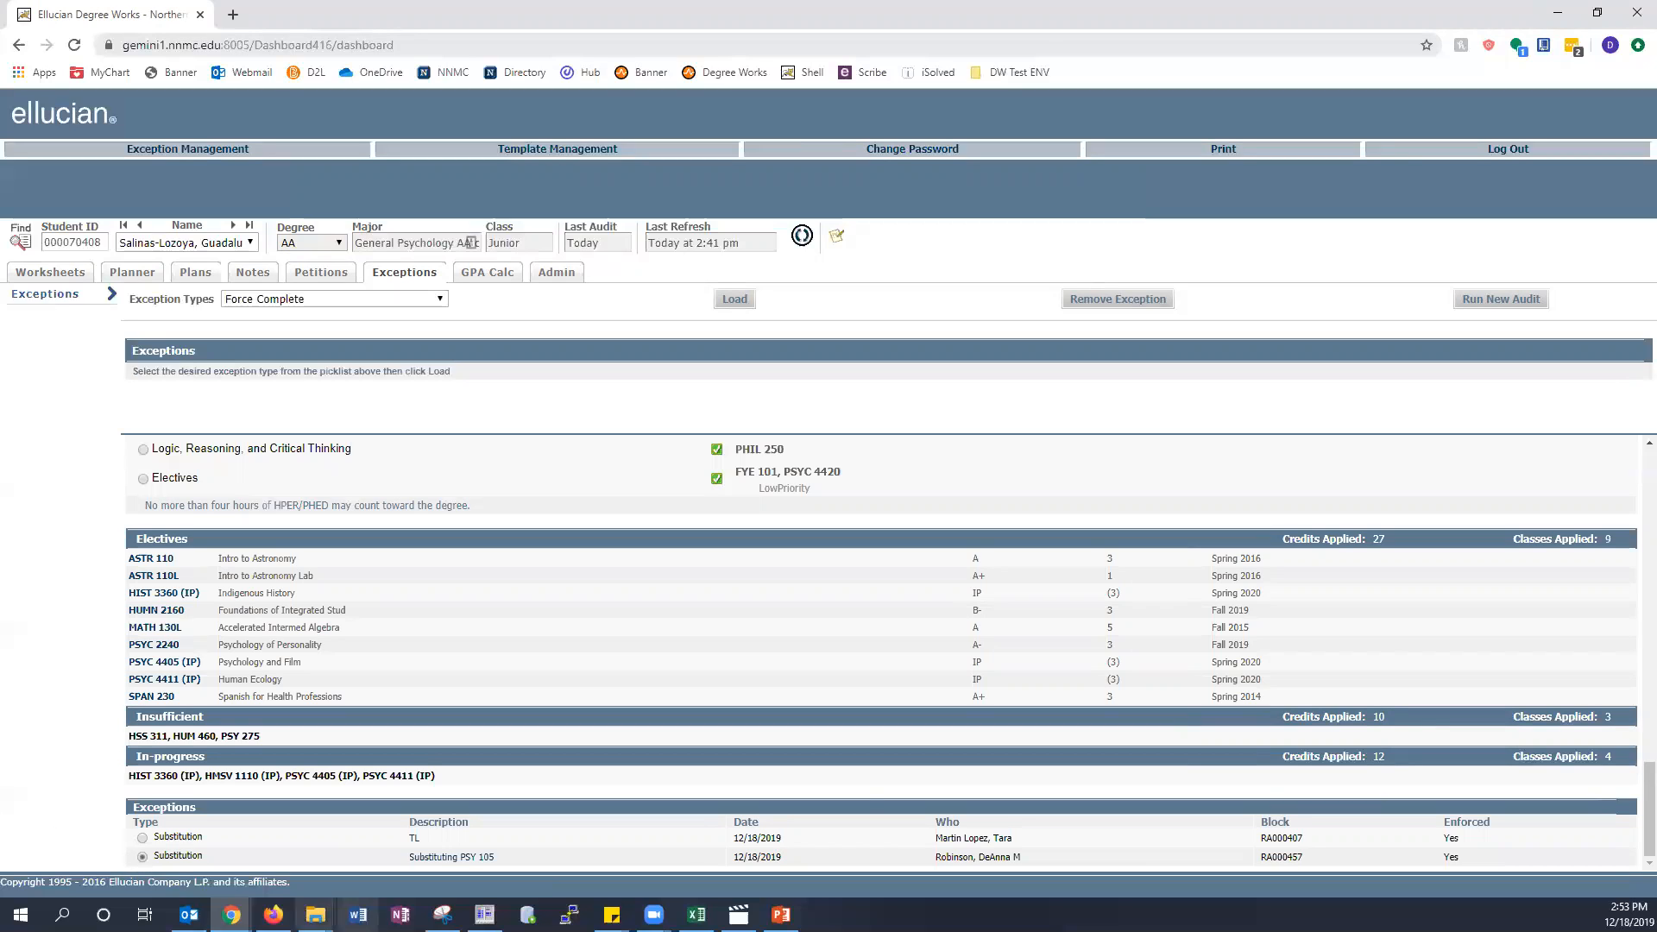
left_click(1099, 304)
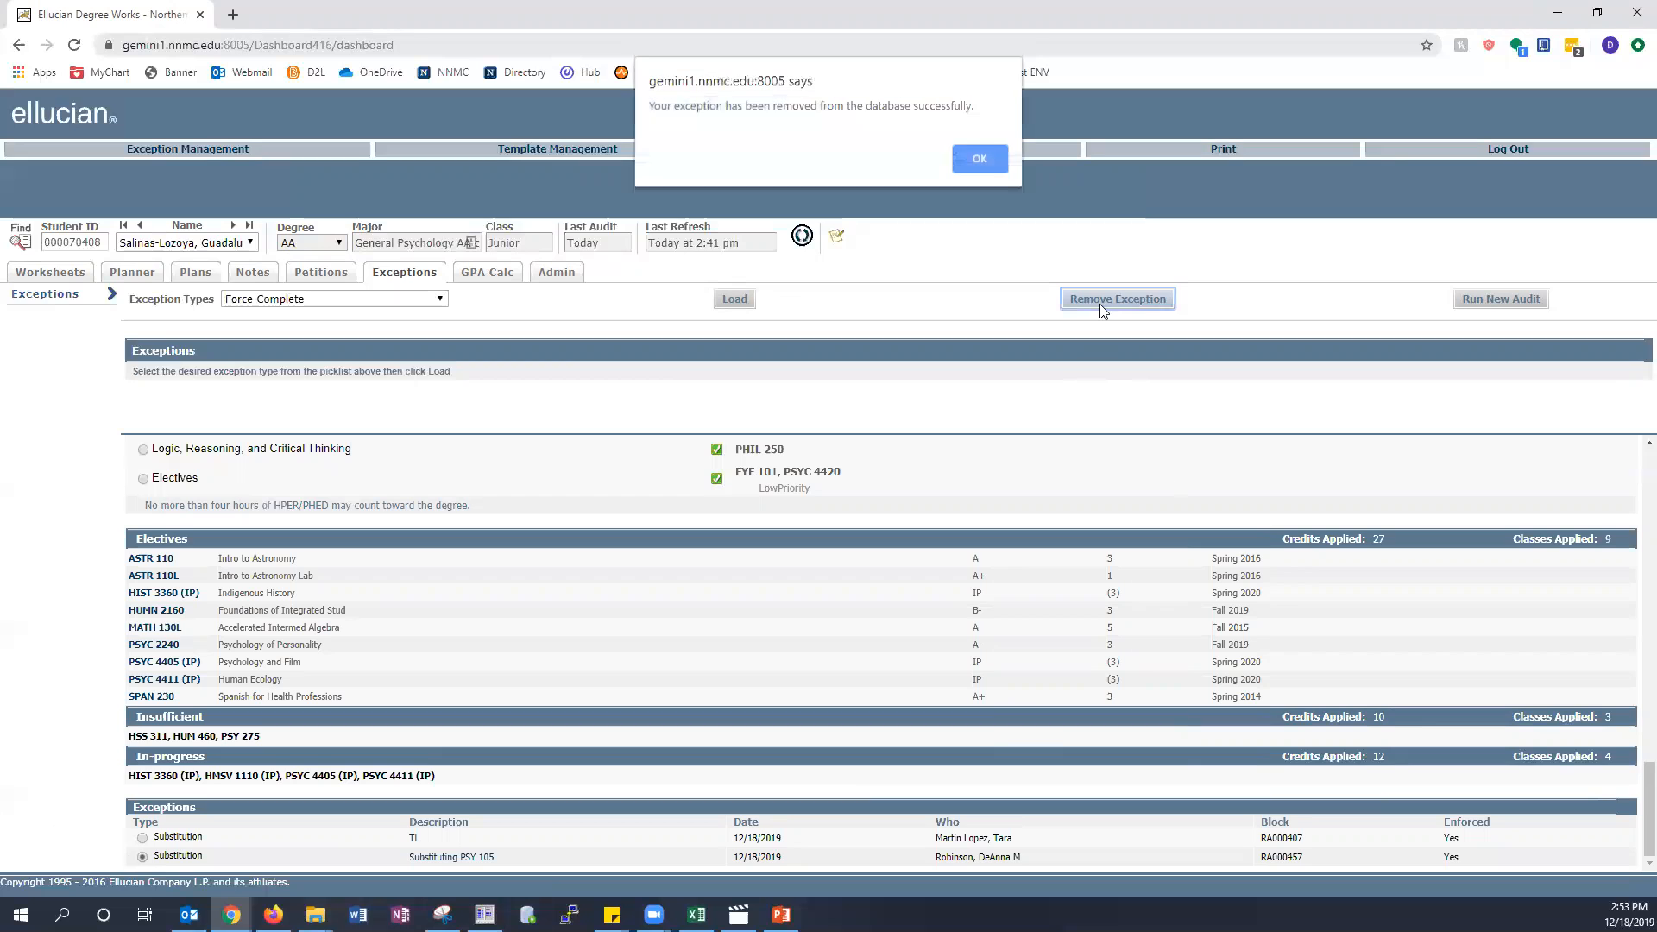
left_click(979, 161)
Reprocess the worksheet audit, showing Area IV Social/Behavioral Sciences as still needed.
left_click(70, 273)
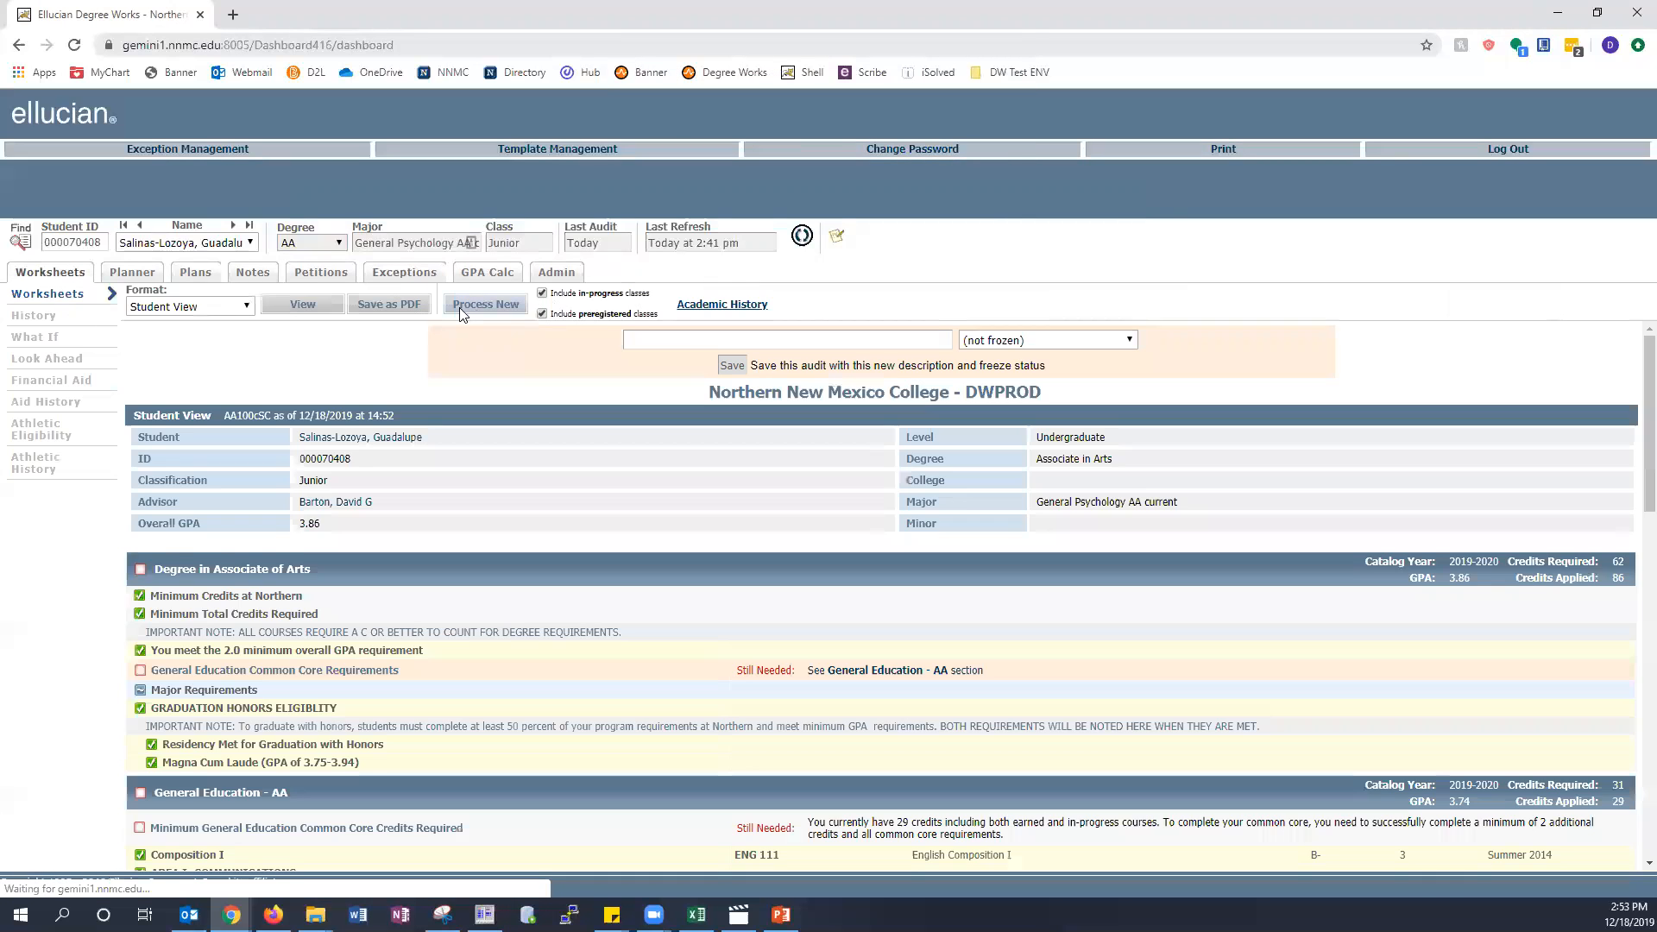
left_click(460, 307)
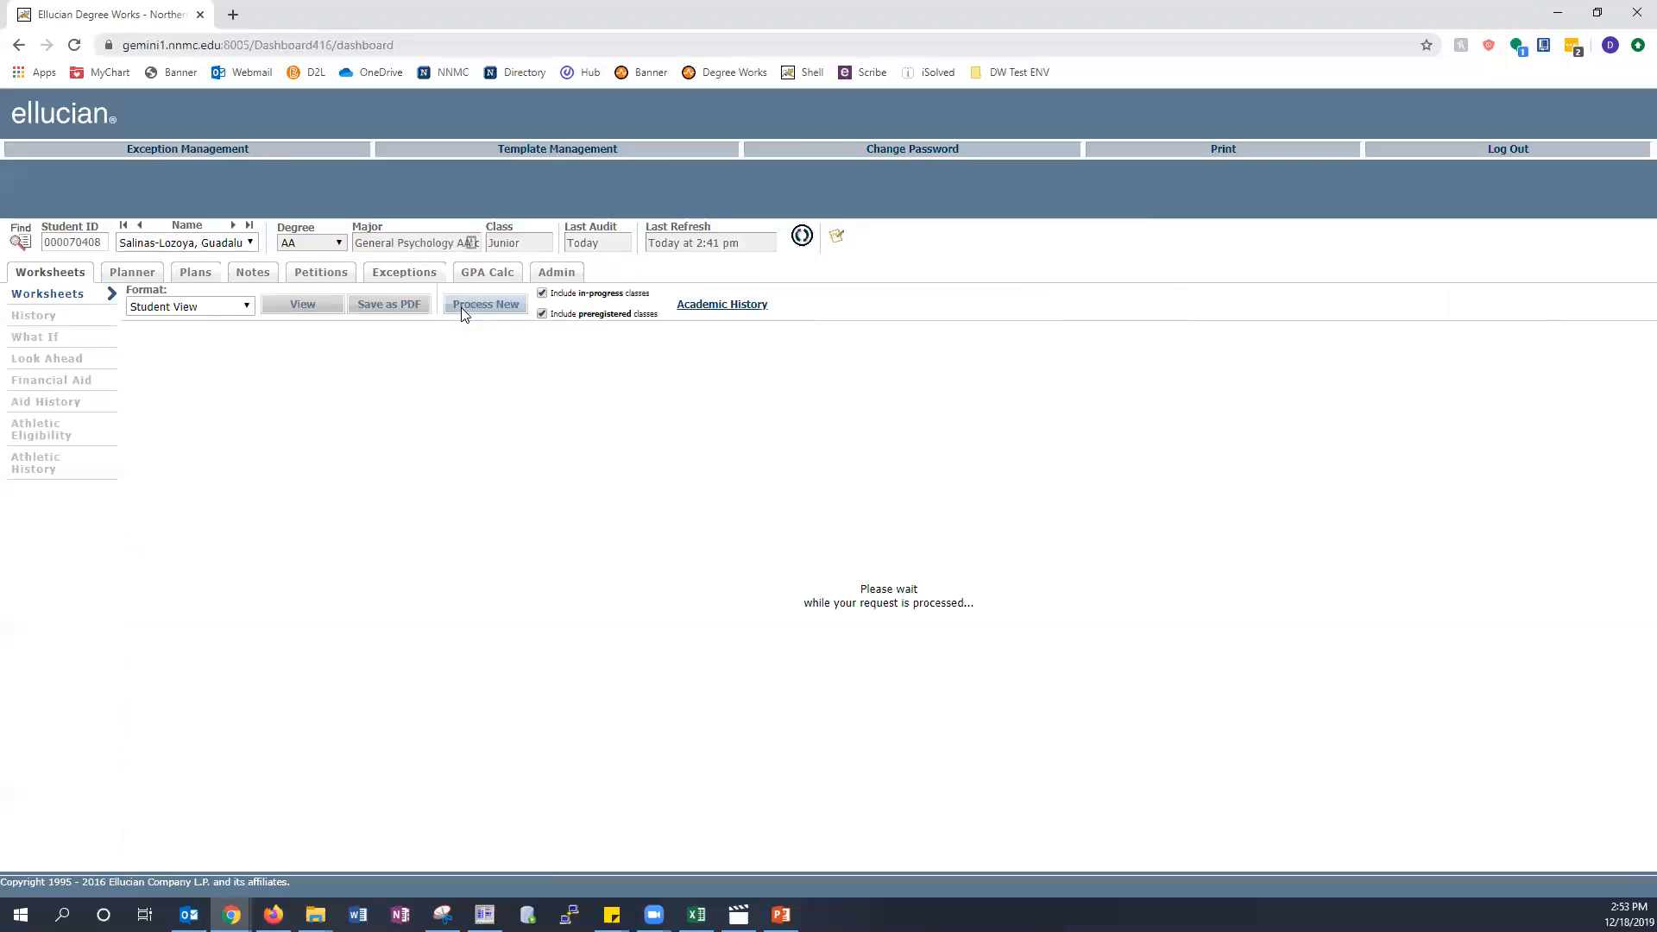
scroll(918, 551, "down", 4)
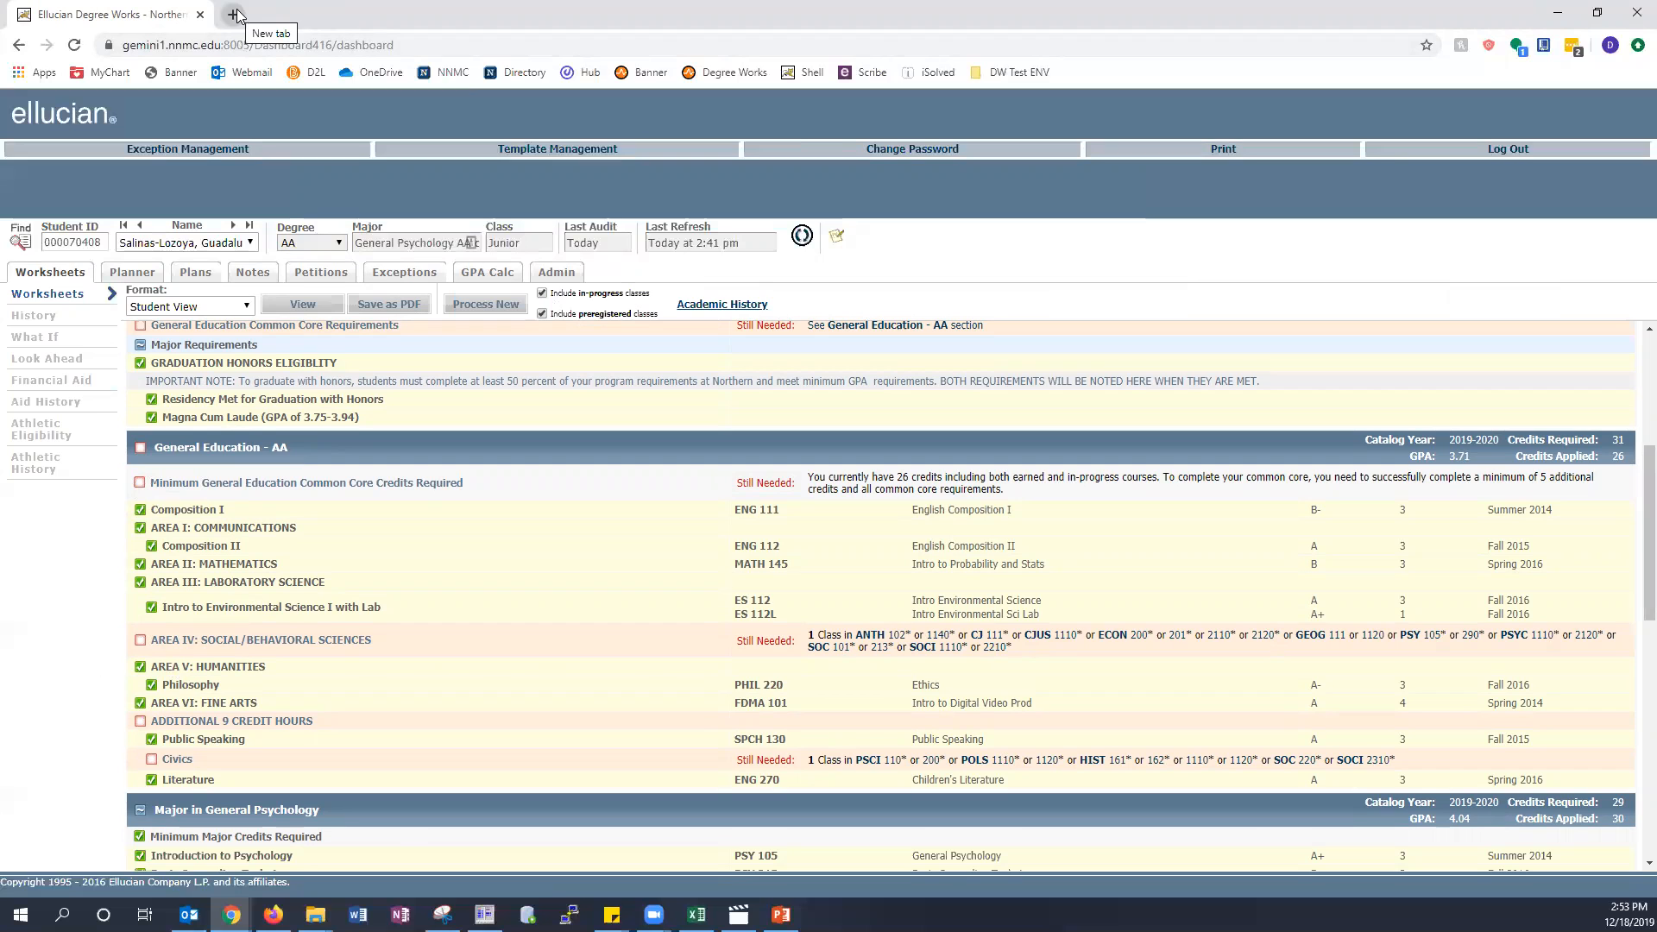
left_click(458, 73)
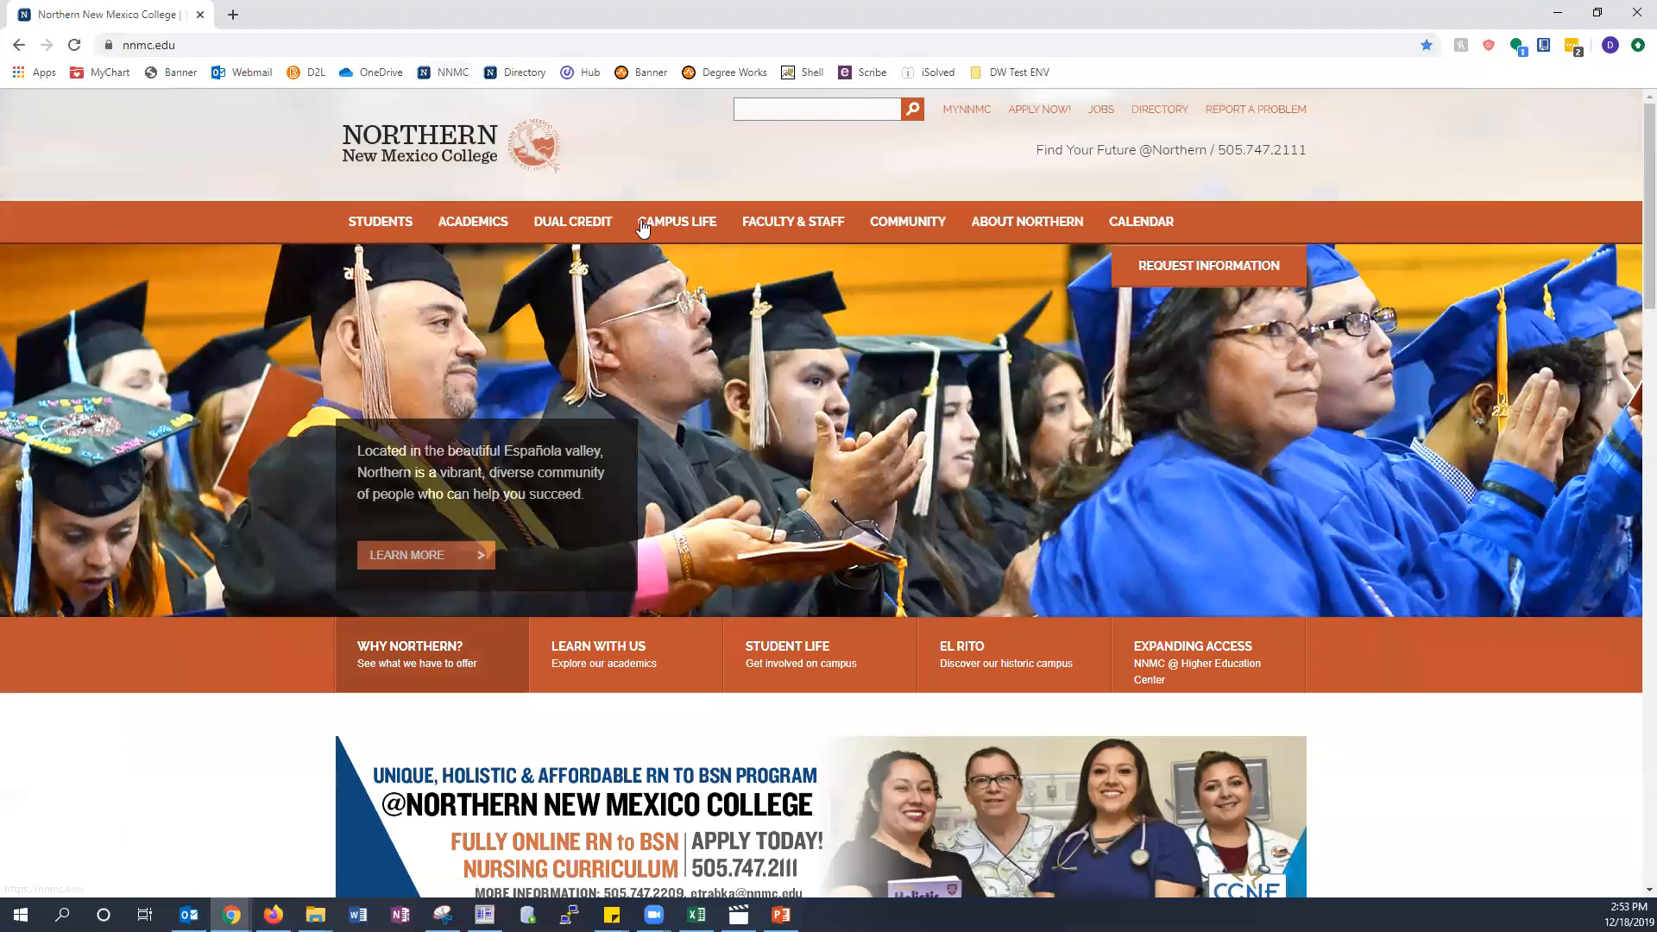
Go to the Degree Works @ Northern page under the Faculty & Staff menu.
mouse_move(801, 232)
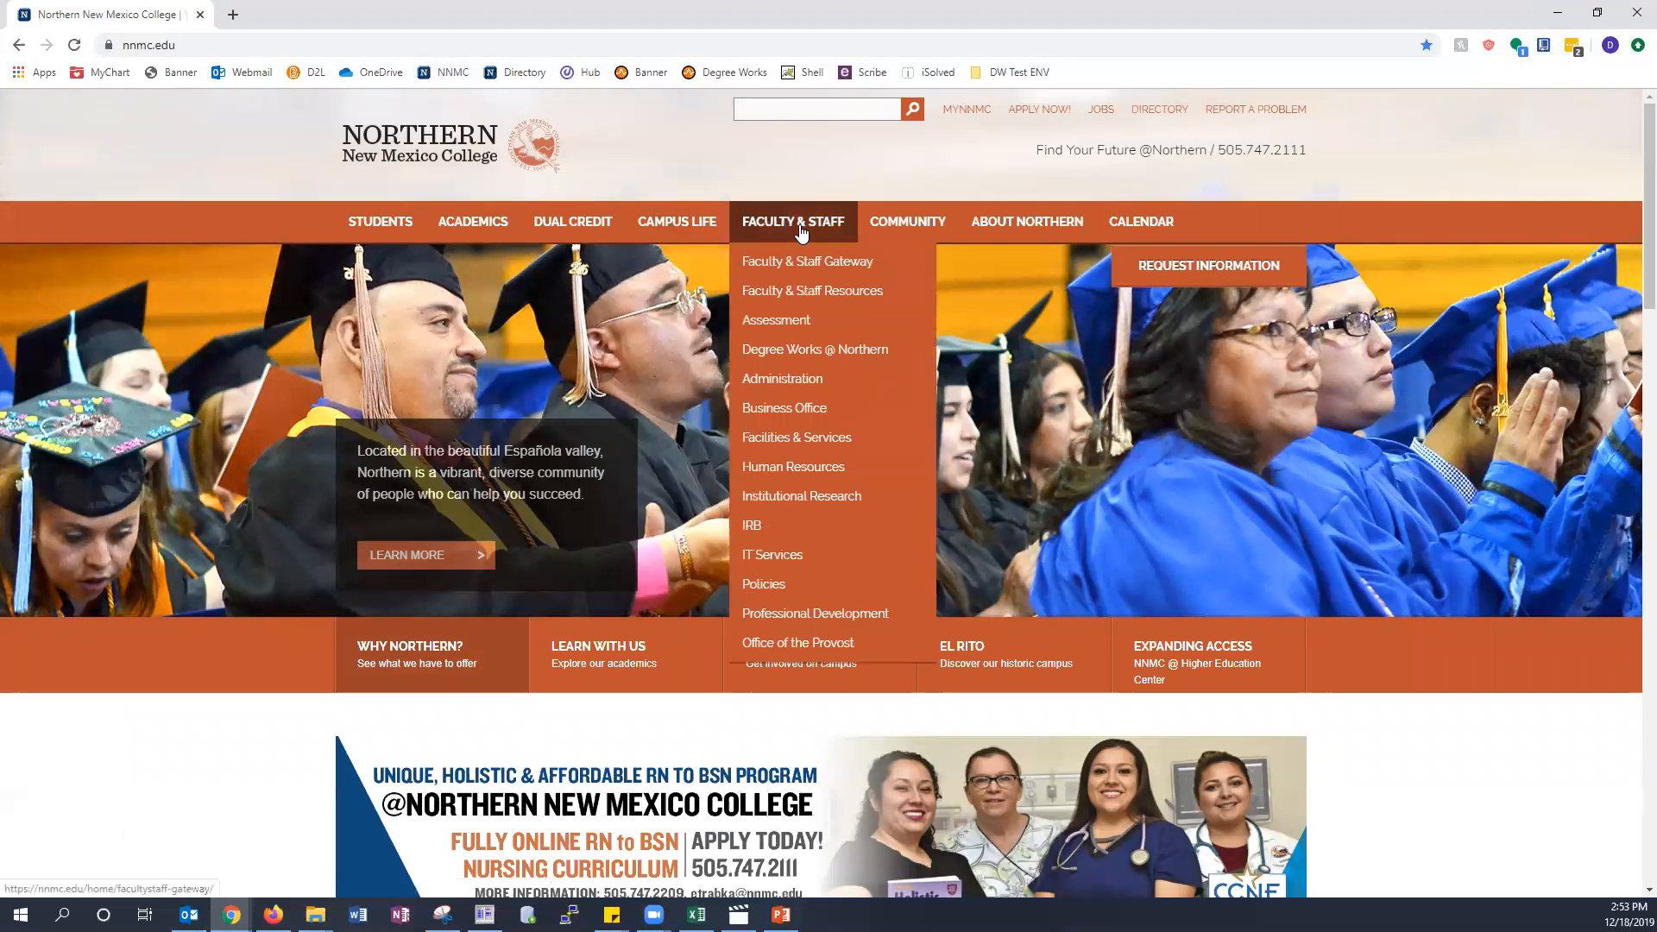
left_click(812, 350)
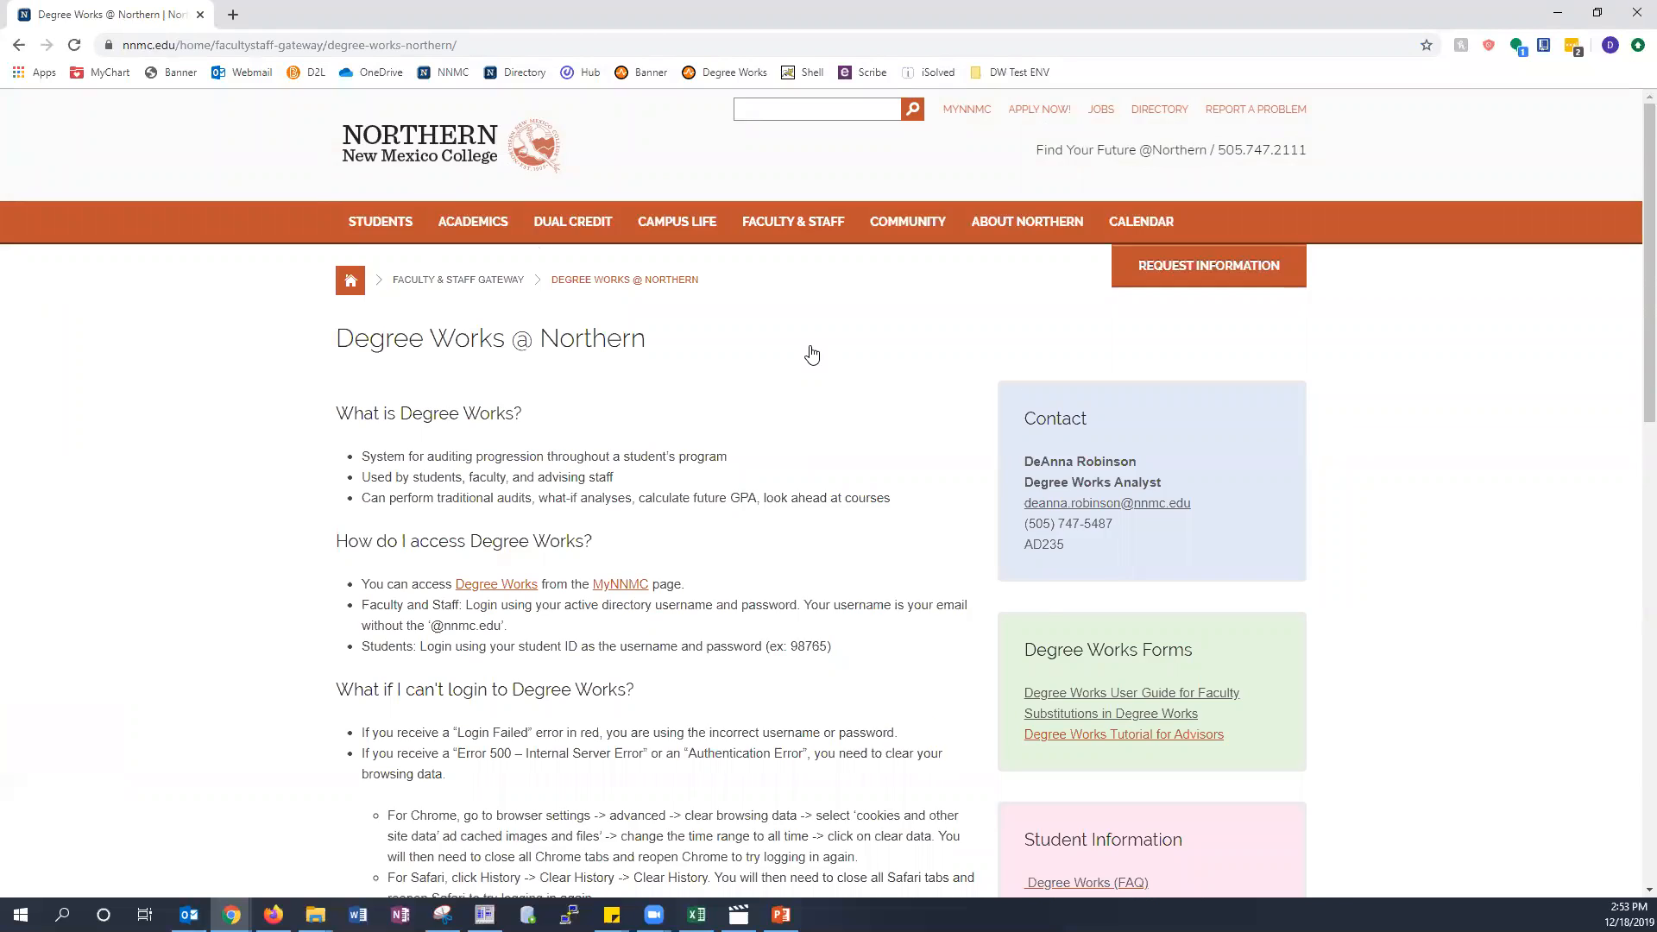
scroll(813, 354, "down", 1)
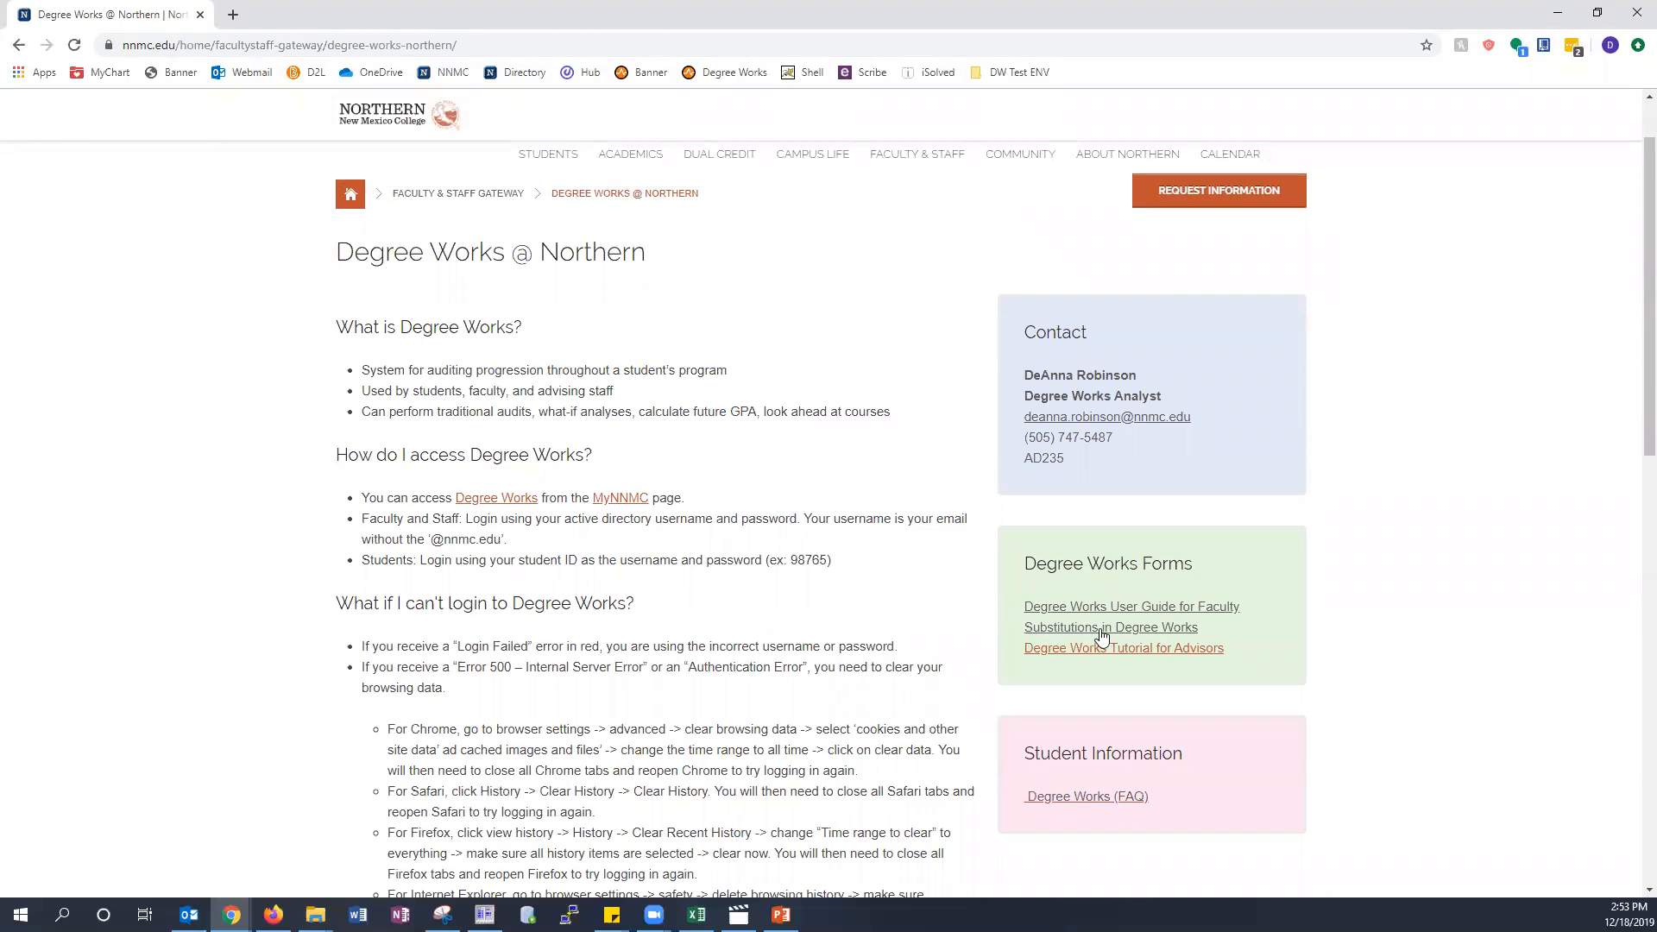